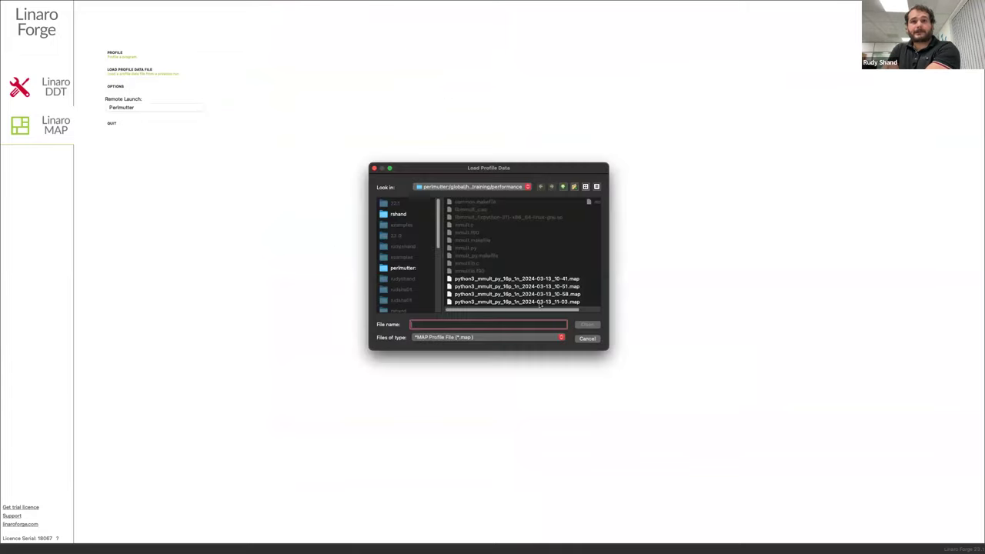
Load the profile data file python3_mmult_py_16p_1n_2024-03-13_11-03.map
left_click(544, 301)
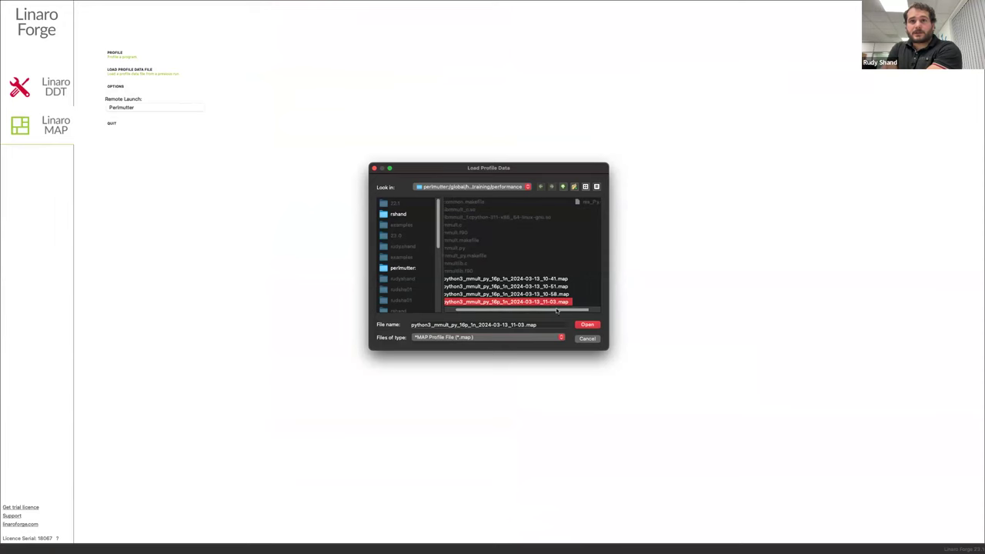
double_click(543, 301)
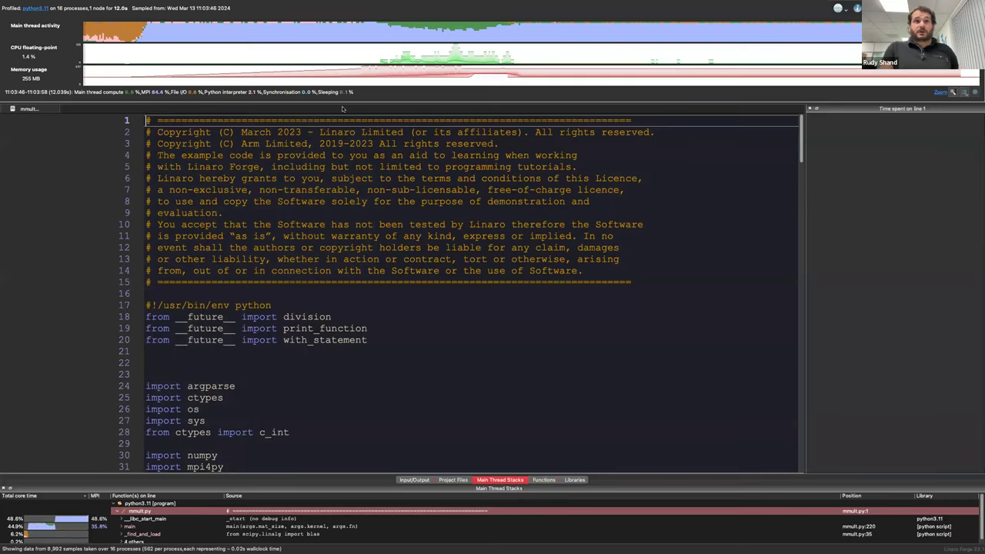
Display the Linux perf CPU events metrics preset and enlarge the graph area to examine the cache-misses timeline
mouse_move(106, 4)
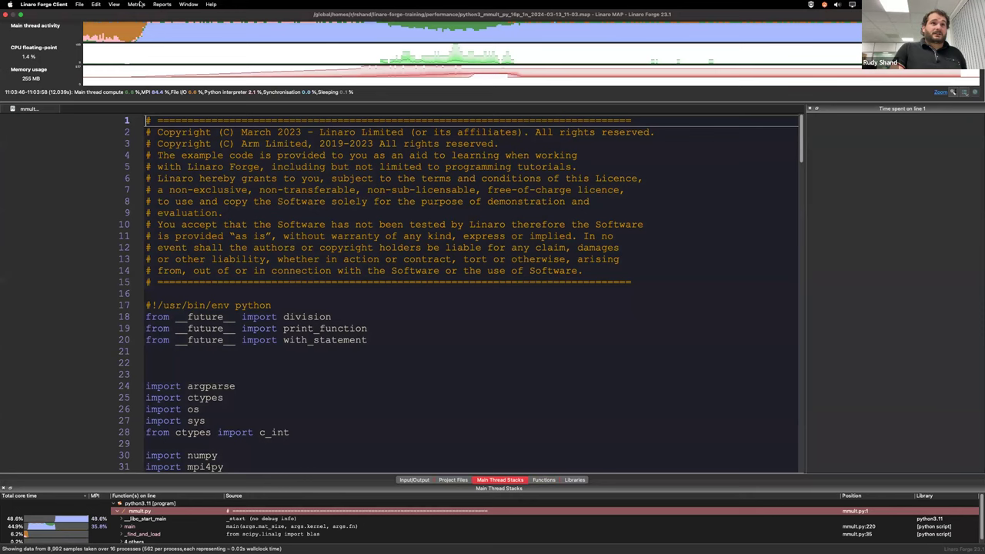
left_click(137, 5)
left_click(162, 67)
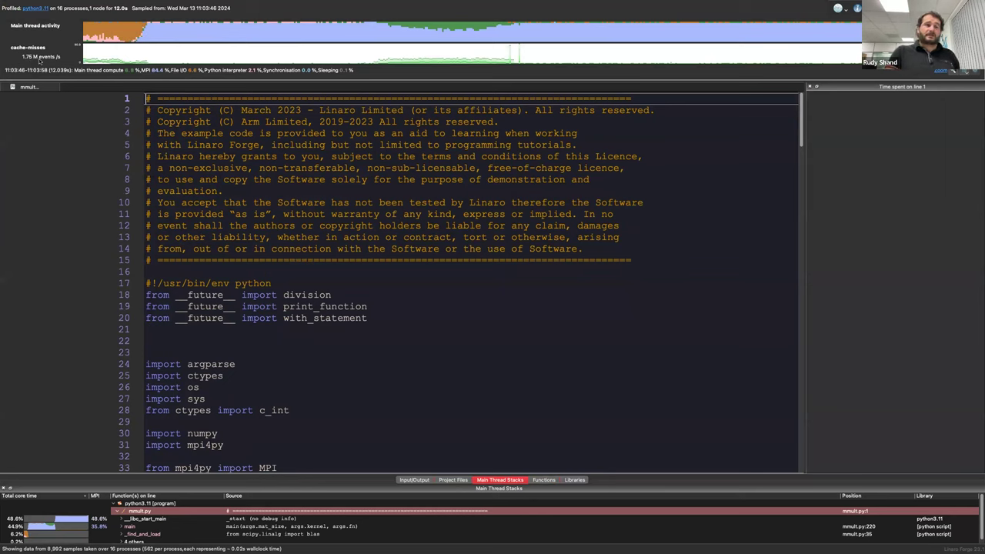
mouse_move(39, 60)
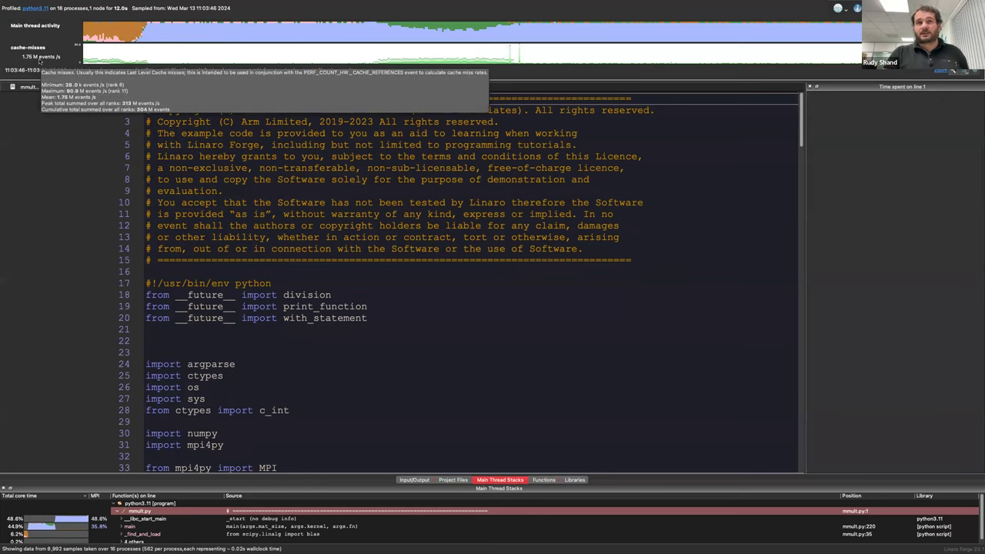
left_click_drag(27, 82, 231, 216)
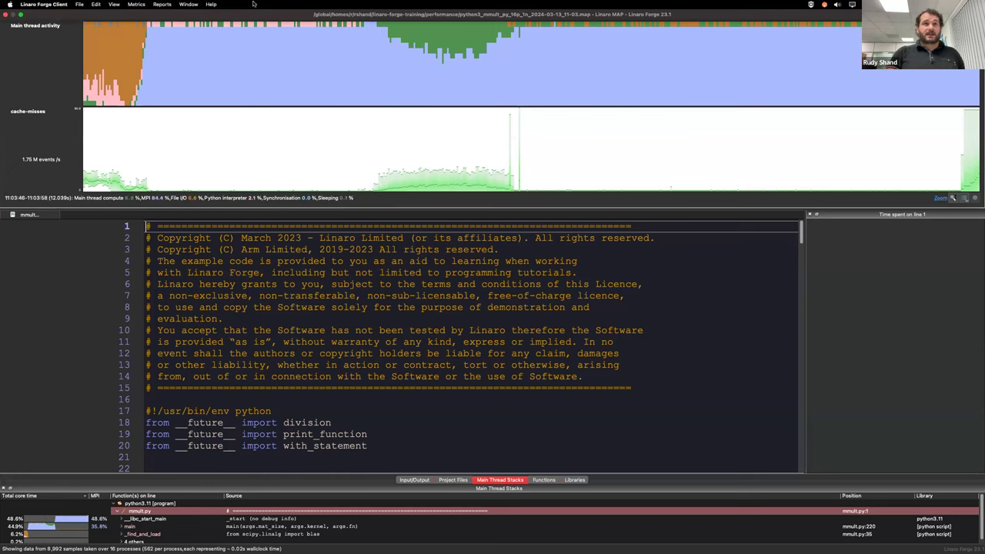
Generate the HTML performance report for this profile in the browser and show it full screen
left_click(163, 4)
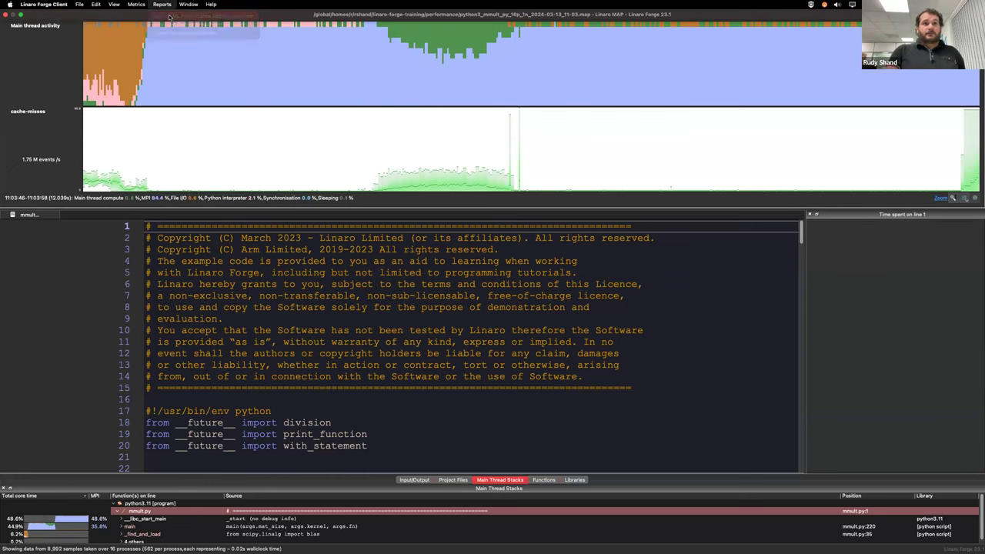
key("ctrl+Left")
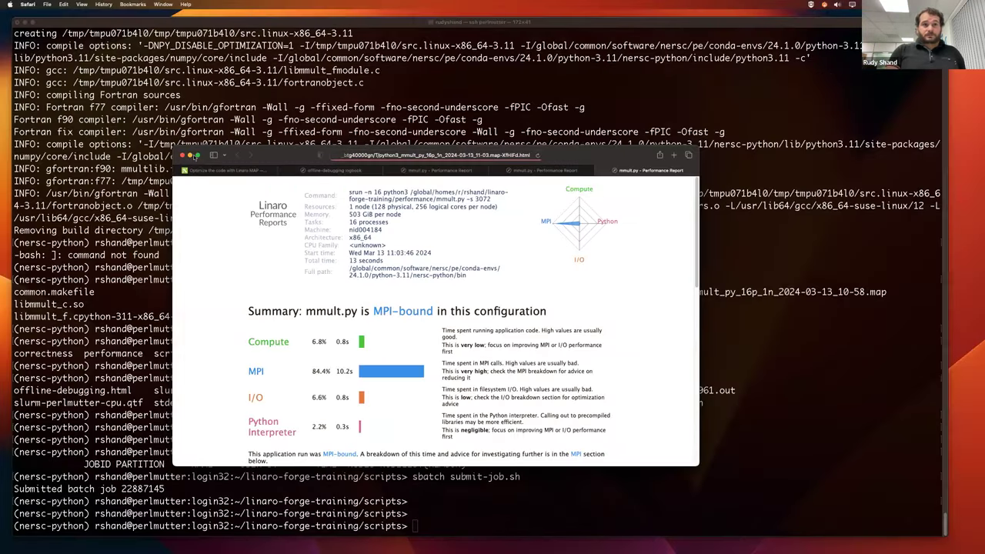
left_click(198, 156)
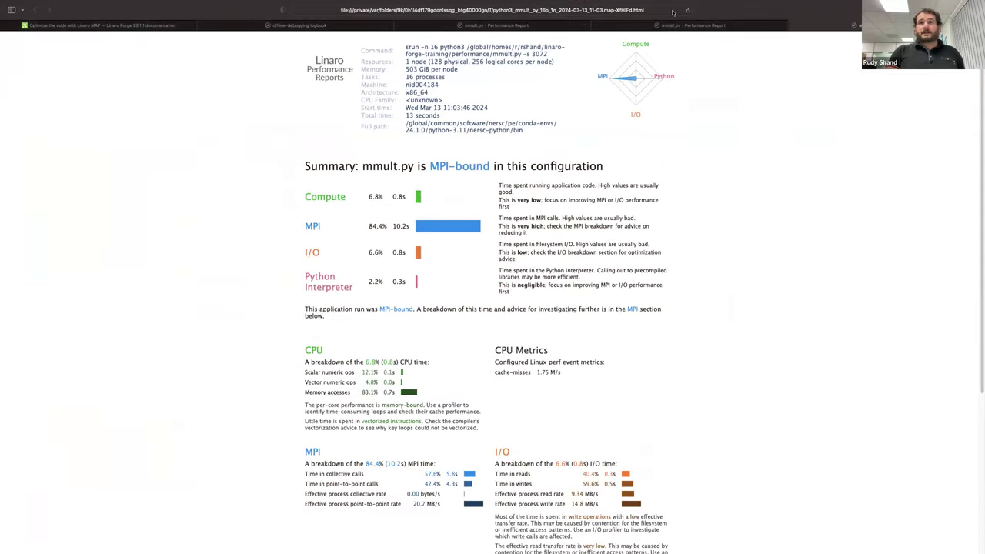
Check the total time and cache-misses rate in the earlier performance report for the 10-51 run
left_click(672, 26)
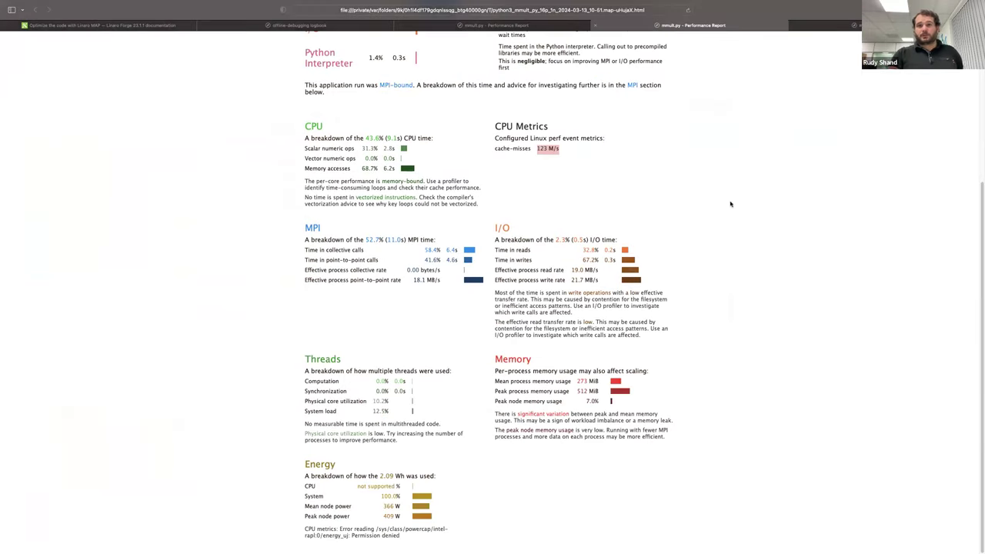
scroll(731, 204, "up", 5)
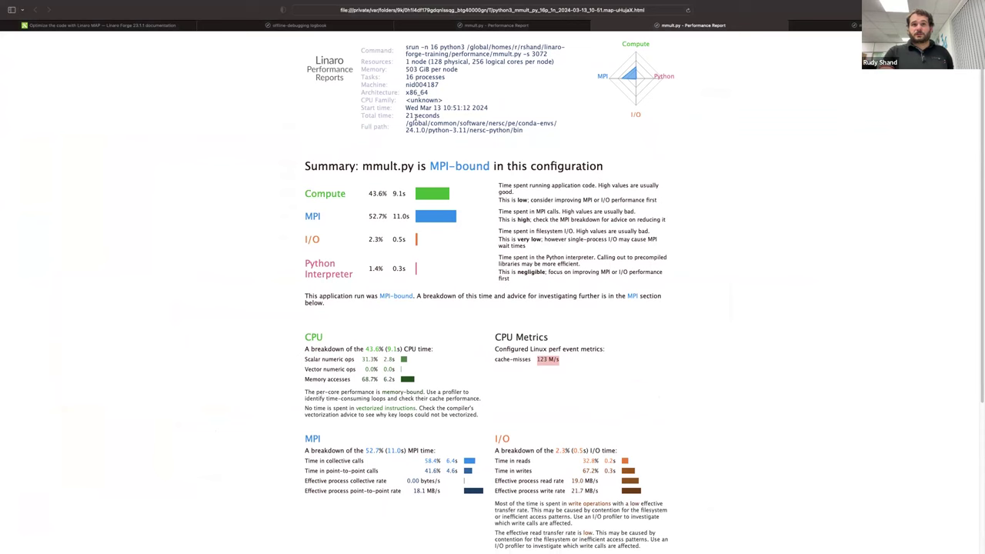
scroll(558, 367, "down", 1)
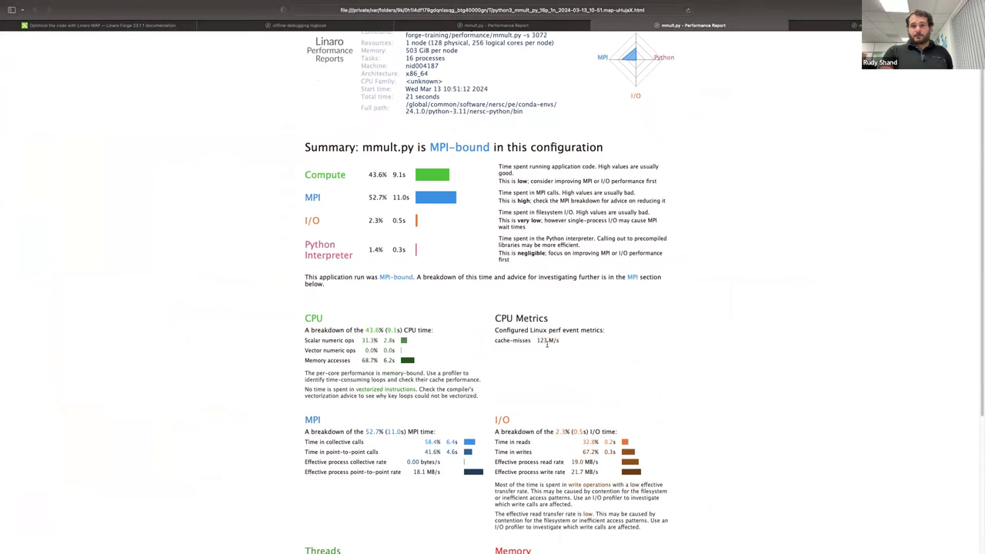
left_click_drag(537, 340, 571, 341)
scroll(563, 365, "down", 2)
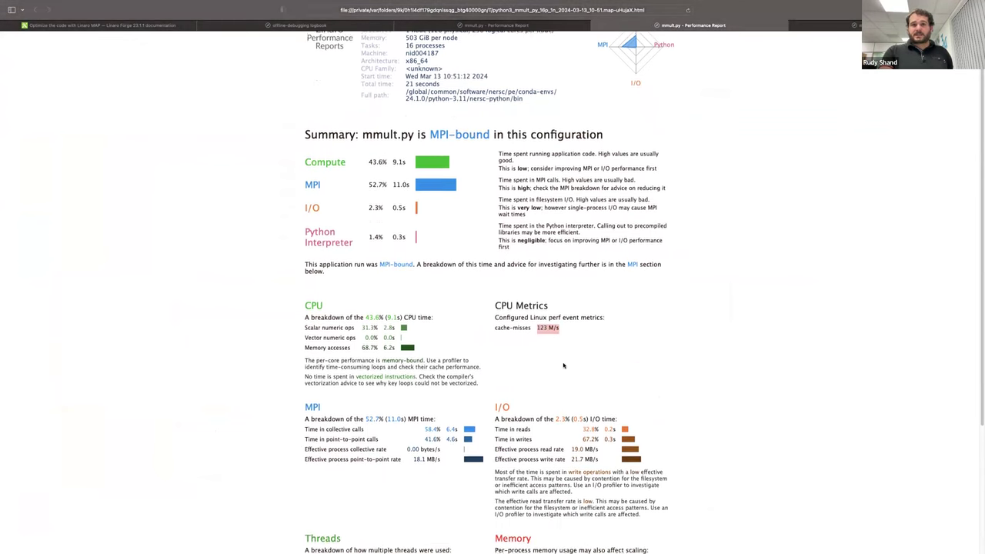
Return to the performance report for the 11-03 run and check its total time and cache-misses rate for comparison
left_click(822, 27)
left_click_drag(440, 114, 405, 115)
scroll(550, 346, "down", 10)
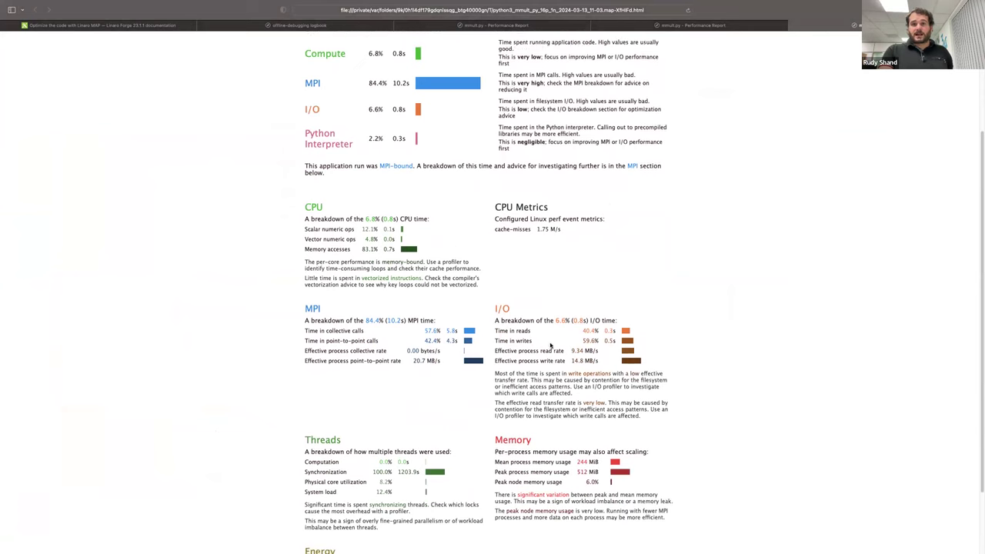
scroll(550, 345, "down", 5)
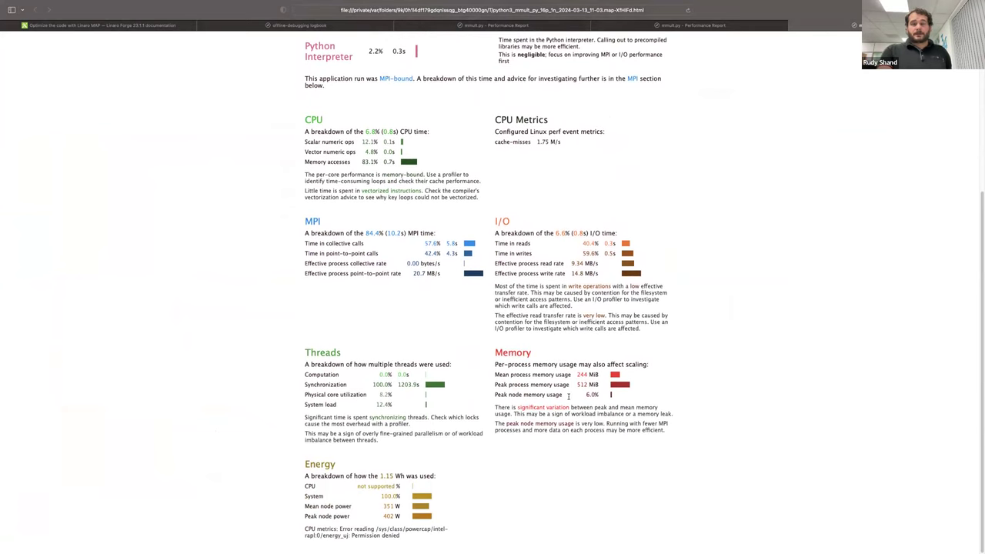
scroll(532, 235, "up", 5)
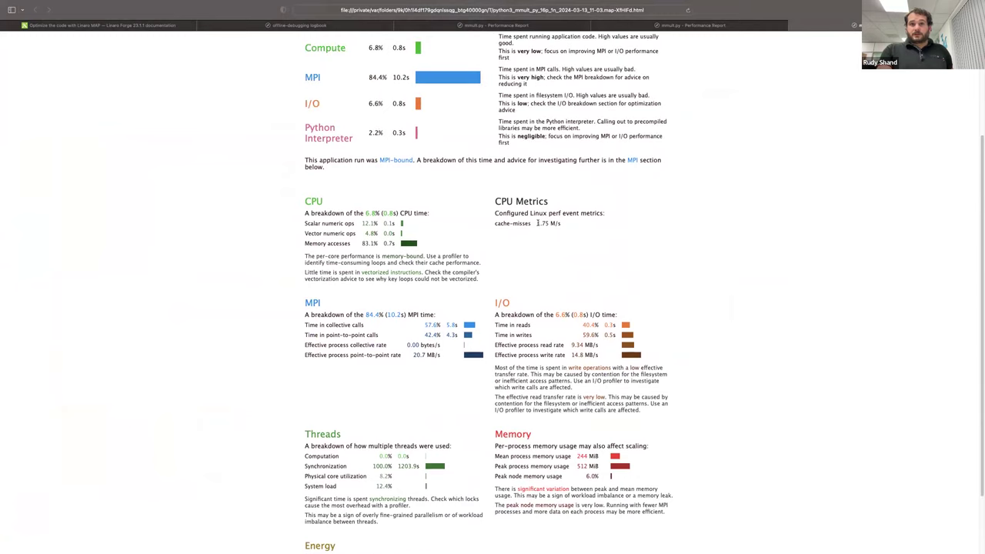
left_click_drag(538, 222, 570, 224)
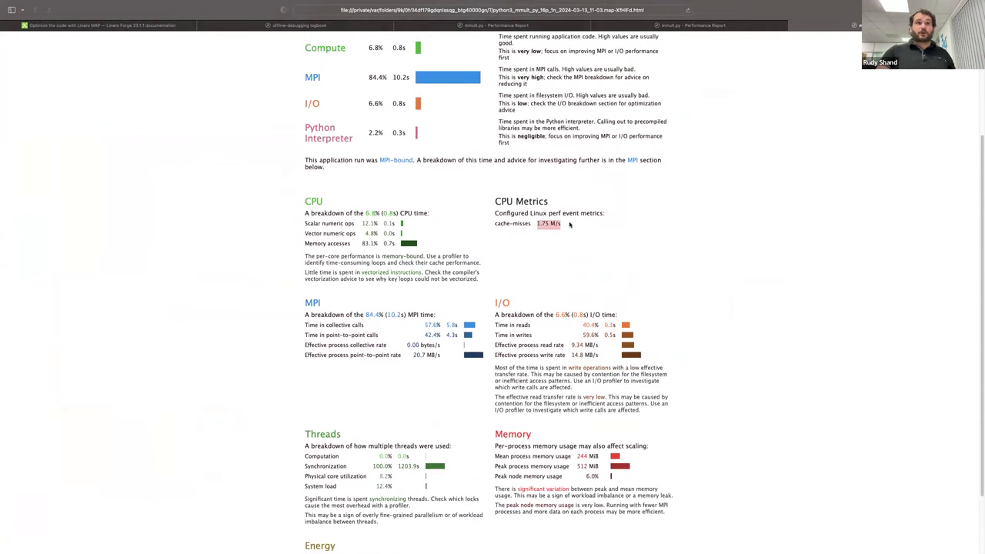
Review the replacement loops in the "Optimize the code with Linaro MAP" documentation, and return to the profile in Linaro Forge
left_click(158, 26)
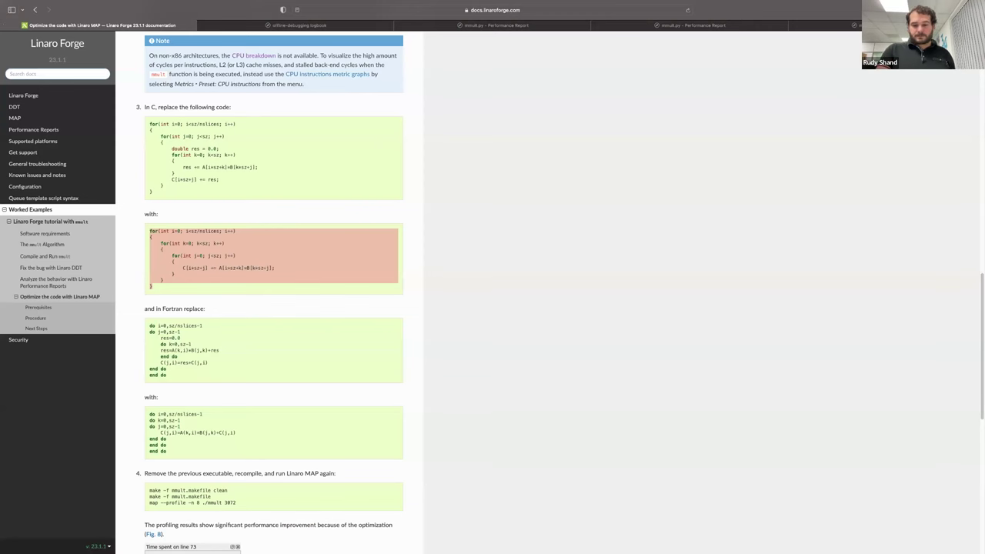
key("ctrl+Right")
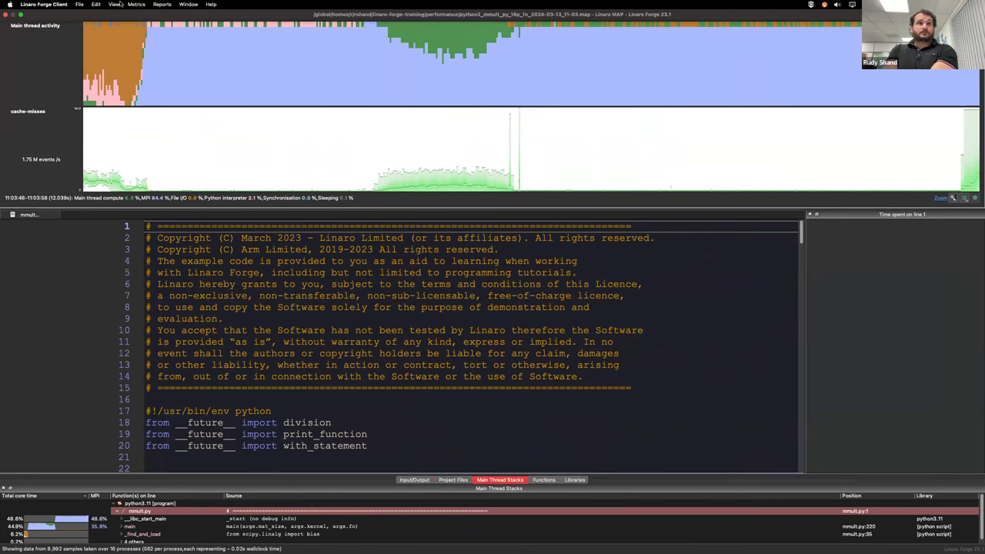
left_click(161, 4)
mouse_move(137, 6)
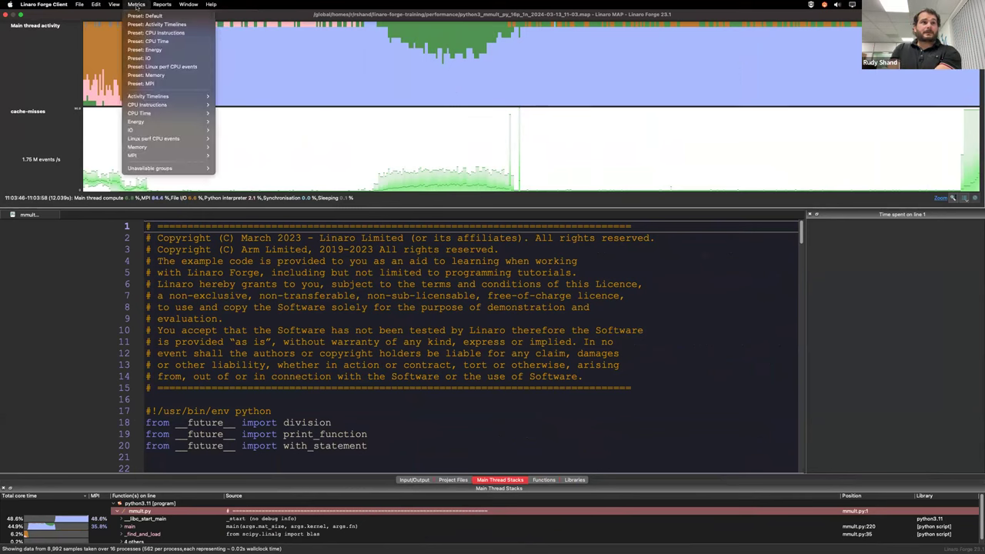
left_click(154, 159)
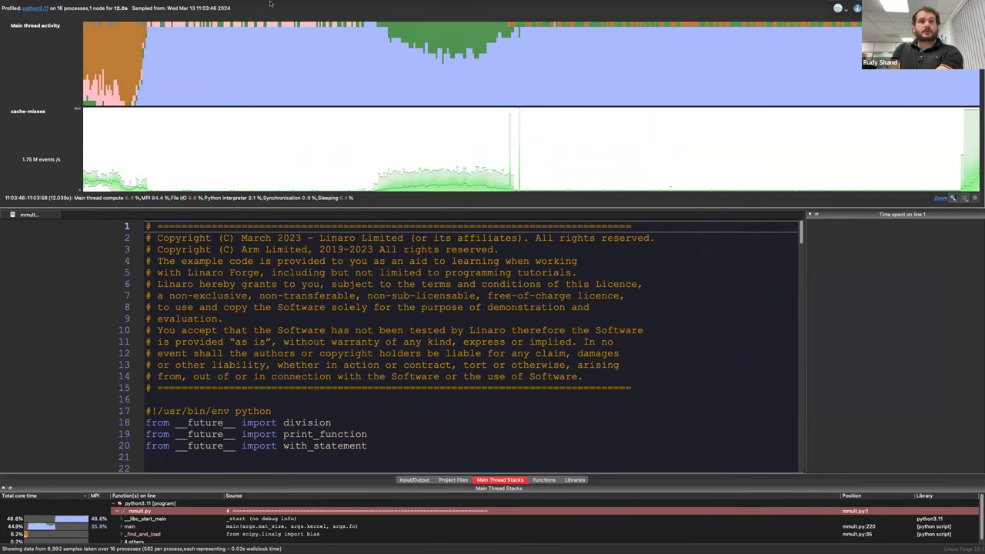
mouse_move(69, 7)
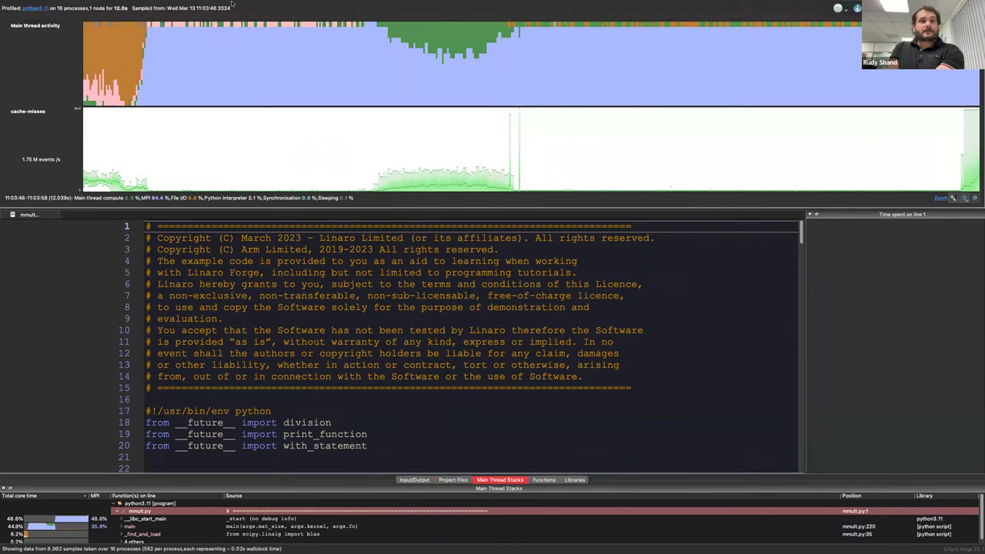
left_click(188, 5)
left_click(188, 5)
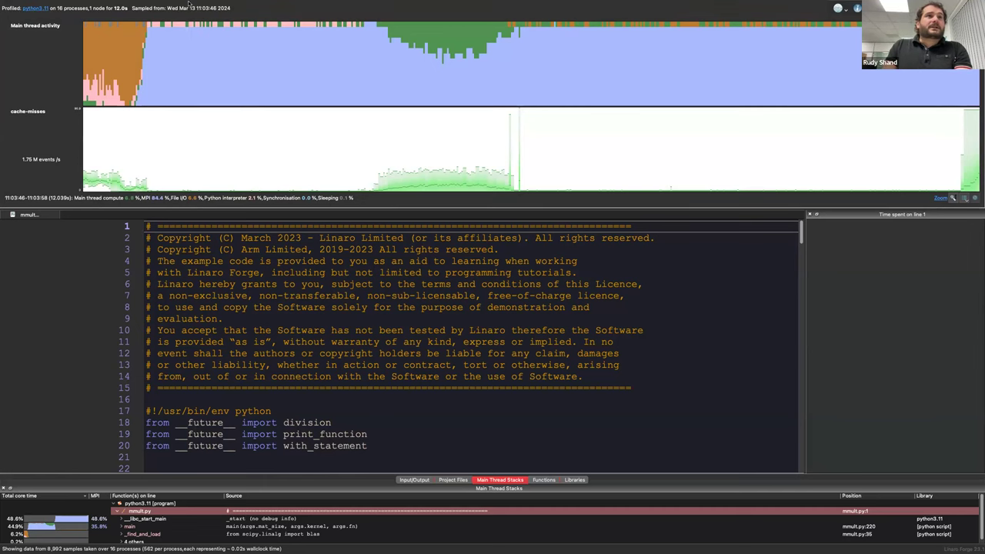
left_click(188, 5)
Display the MPI metrics preset for the profile and enlarge the graph area to make the timelines taller
mouse_move(167, 5)
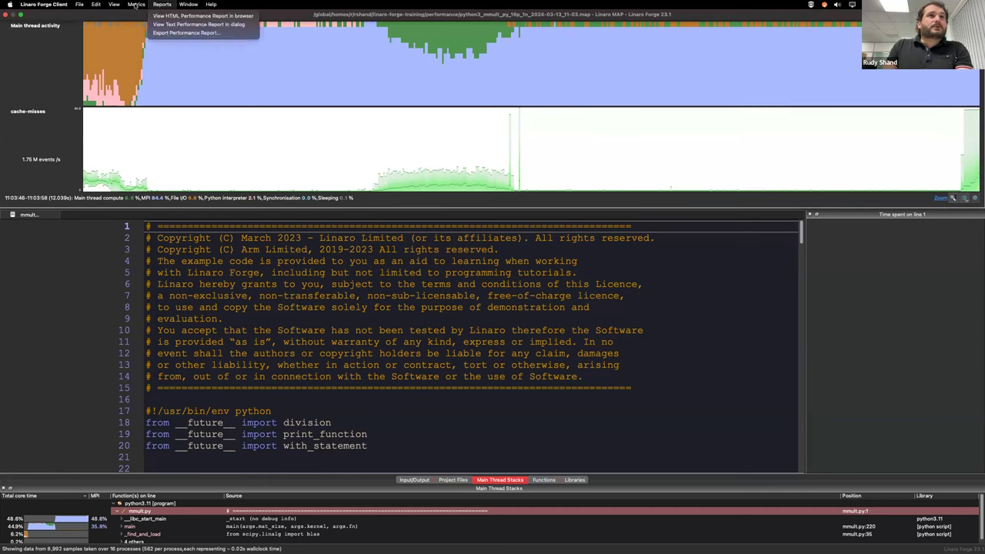
mouse_move(136, 5)
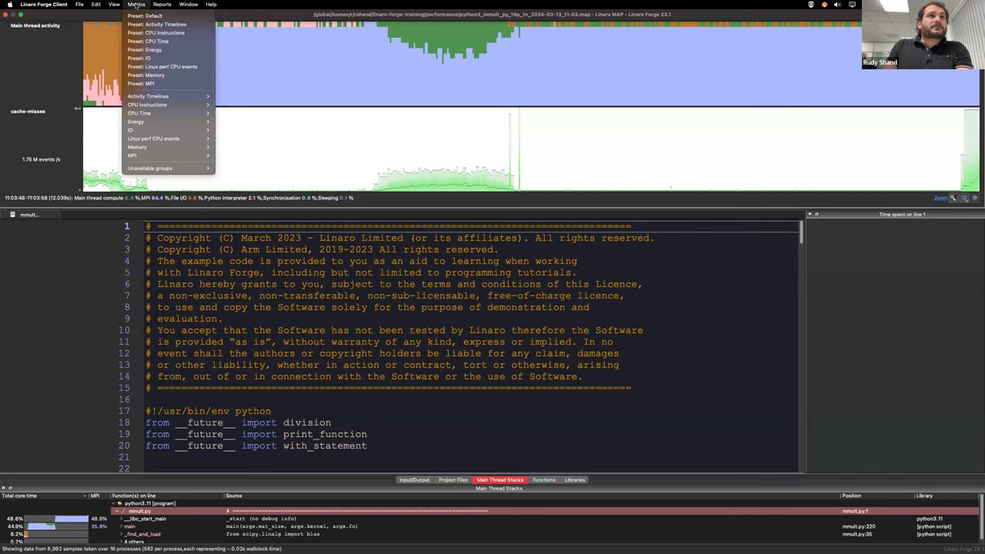
left_click(152, 83)
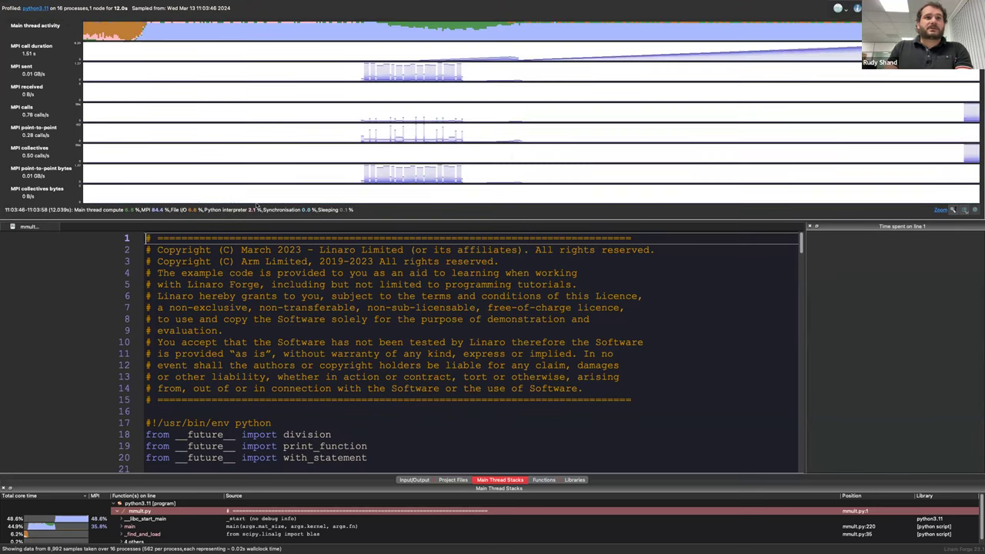
left_click_drag(253, 221, 273, 344)
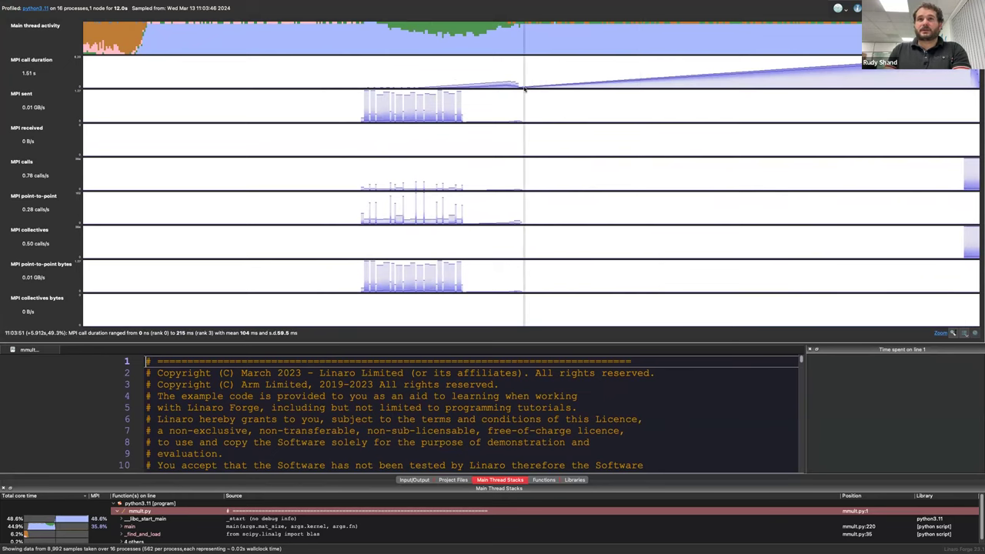
Expand __libc_start_main in the main thread stacks and enlarge the stack list
left_click(252, 521)
double_click(251, 522)
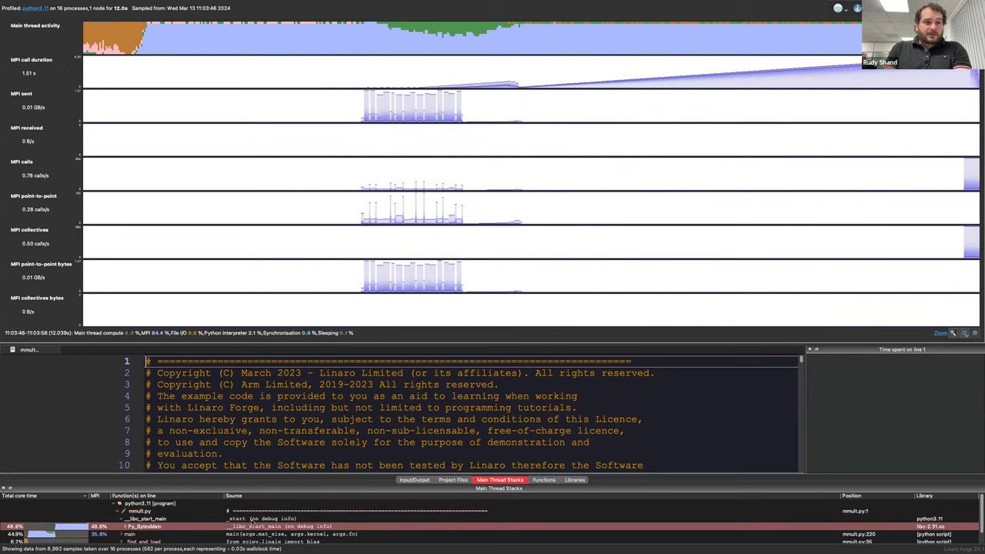
left_click_drag(229, 483, 193, 407)
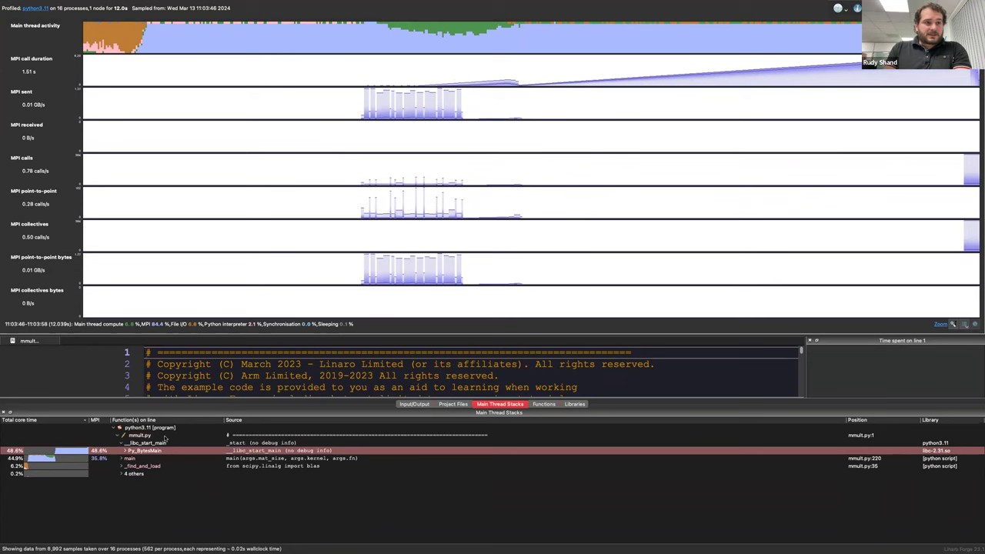
Open the source for MPI_Finalize from the functions breakdown and enlarge the source code area
left_click(540, 407)
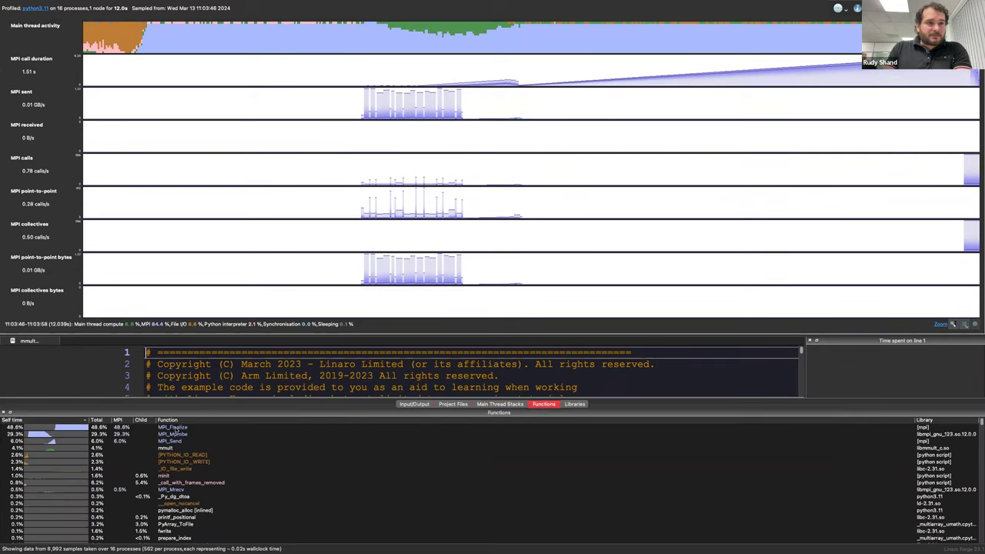
left_click(171, 428)
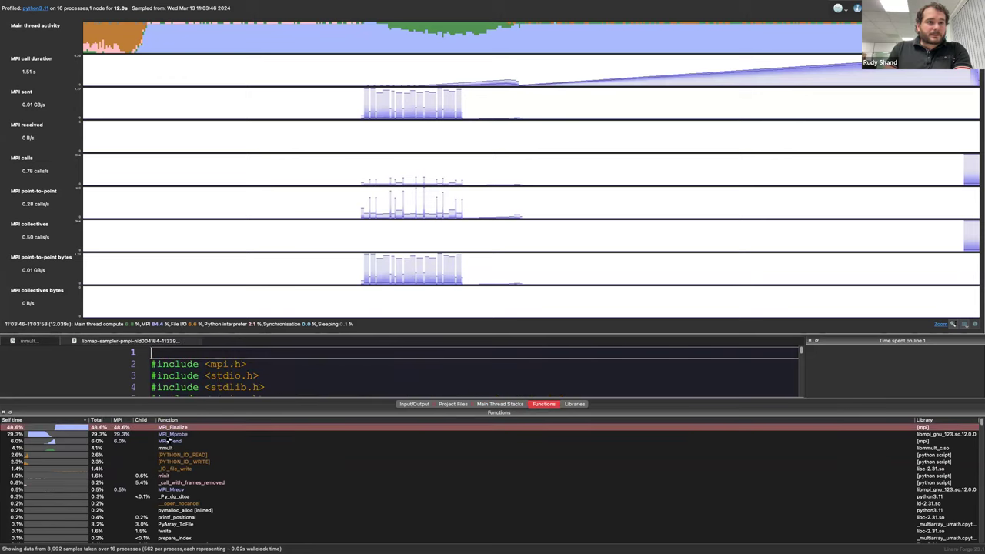
right_click(169, 439)
left_click(170, 437)
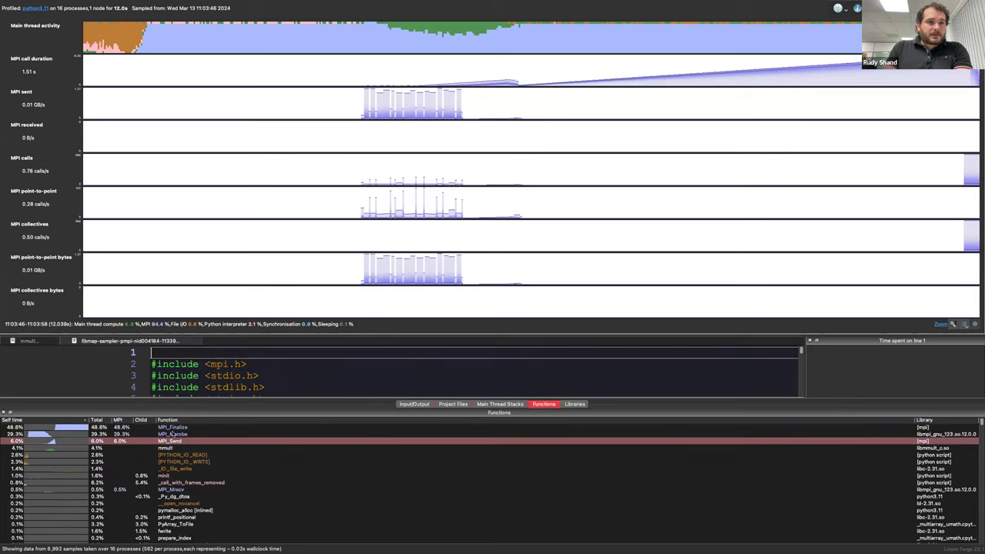
left_click(176, 428)
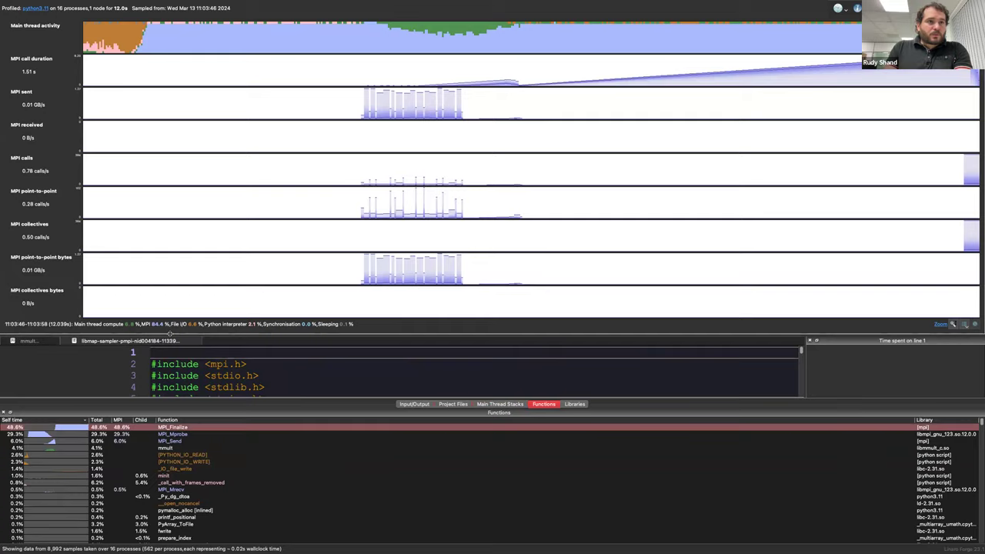
left_click_drag(170, 332, 170, 287)
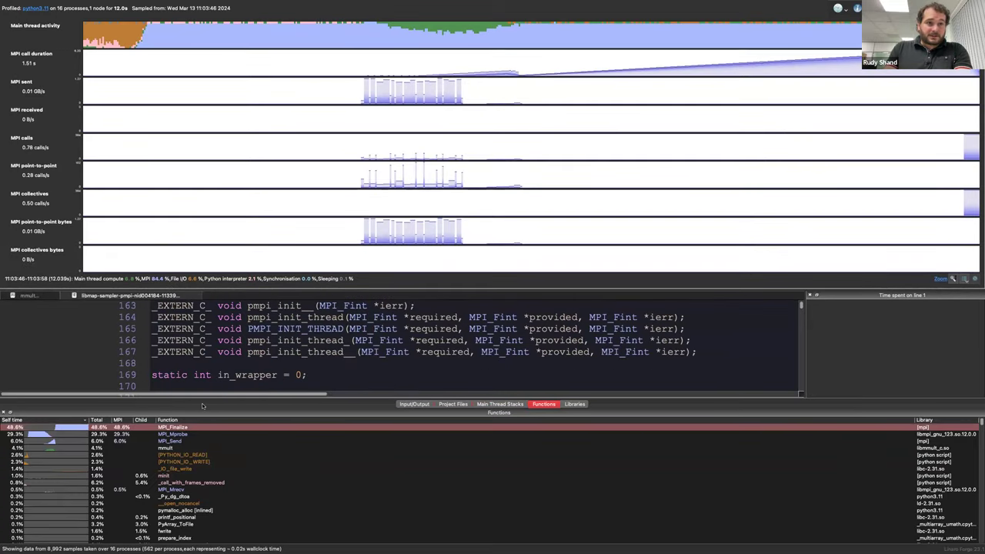
left_click_drag(204, 399, 204, 477)
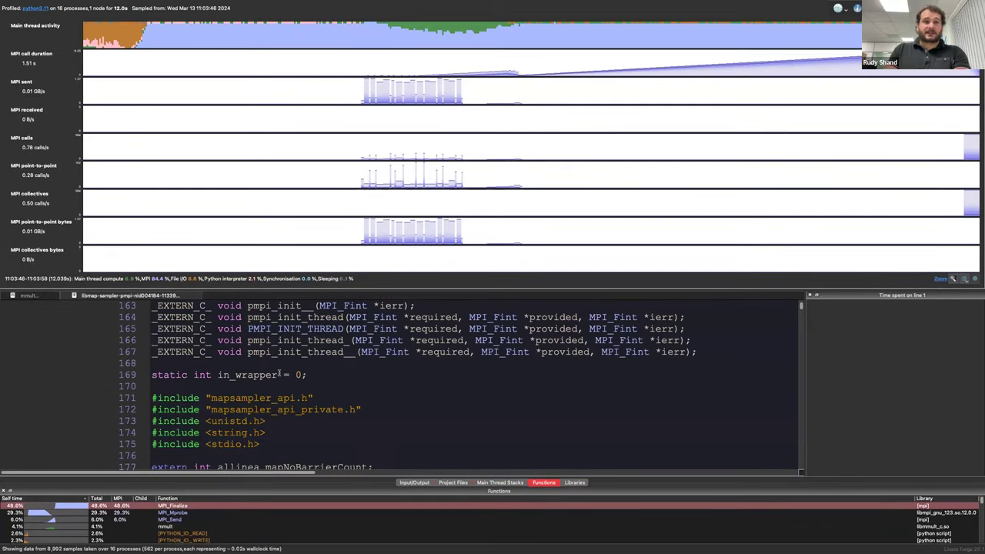
Look through the MPI wrapper source for the sampler library and select MPI_Mprobe in the functions breakdown
scroll(278, 373, "down", 5)
scroll(278, 373, "down", 20)
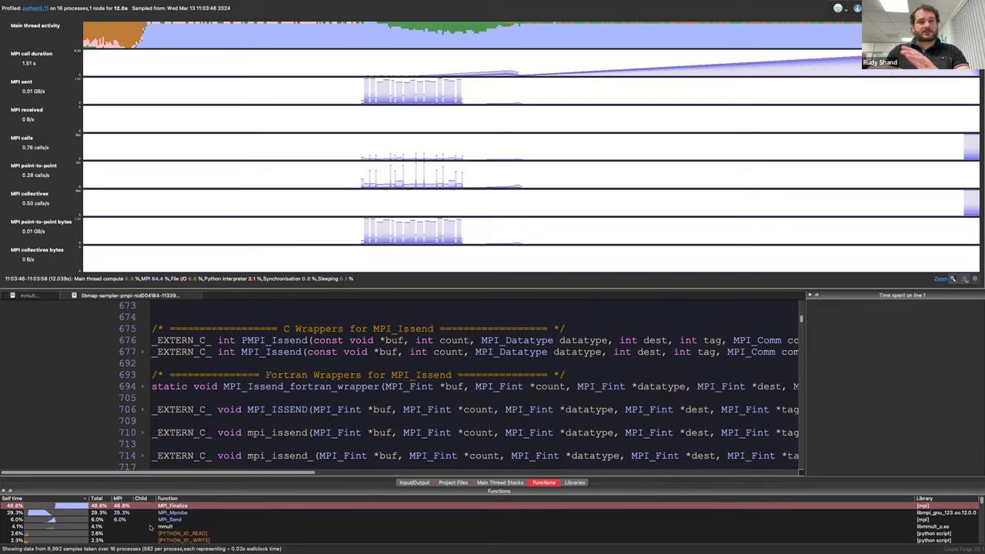
mouse_move(151, 527)
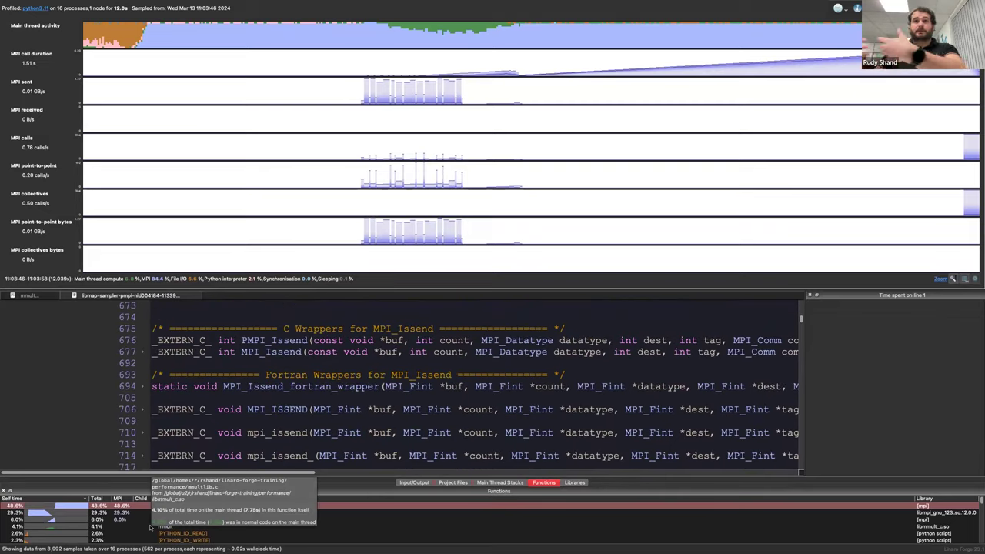
left_click(114, 513)
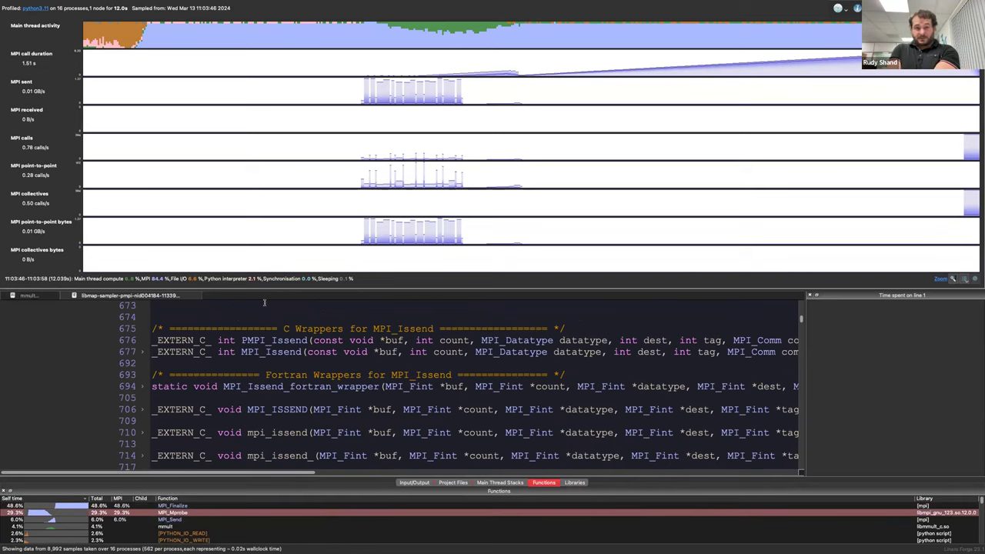
scroll(335, 423, "down", 1)
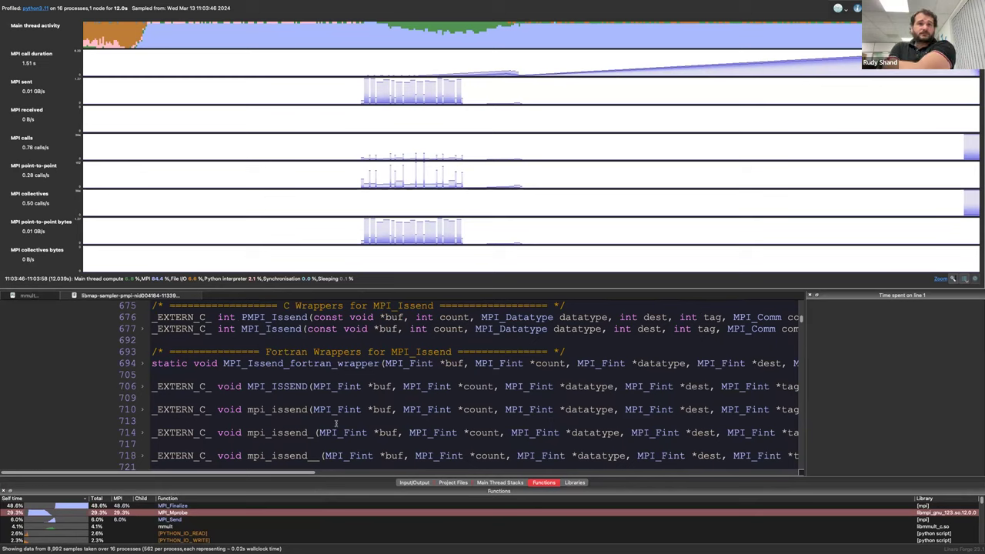
scroll(336, 423, "down", 1)
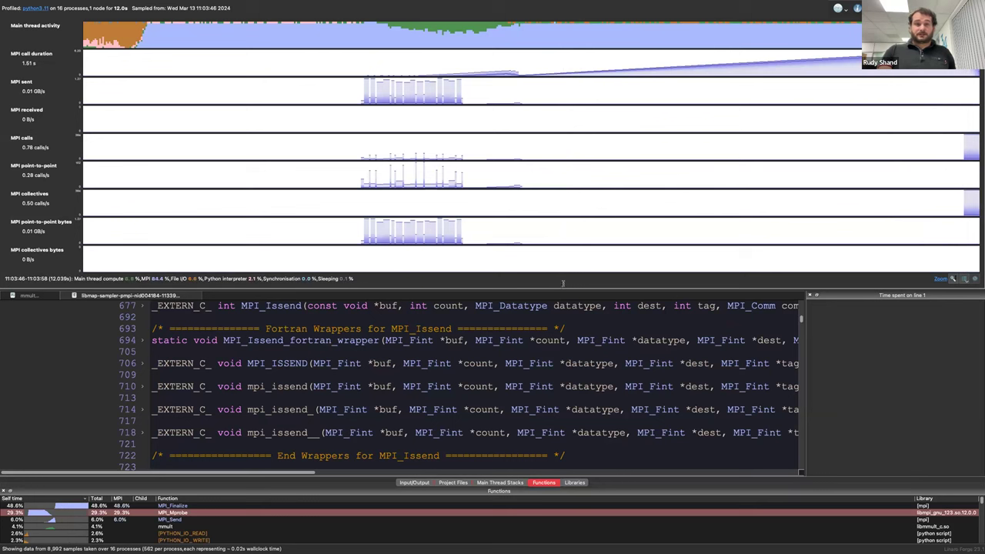
scroll(462, 385, "down", 15)
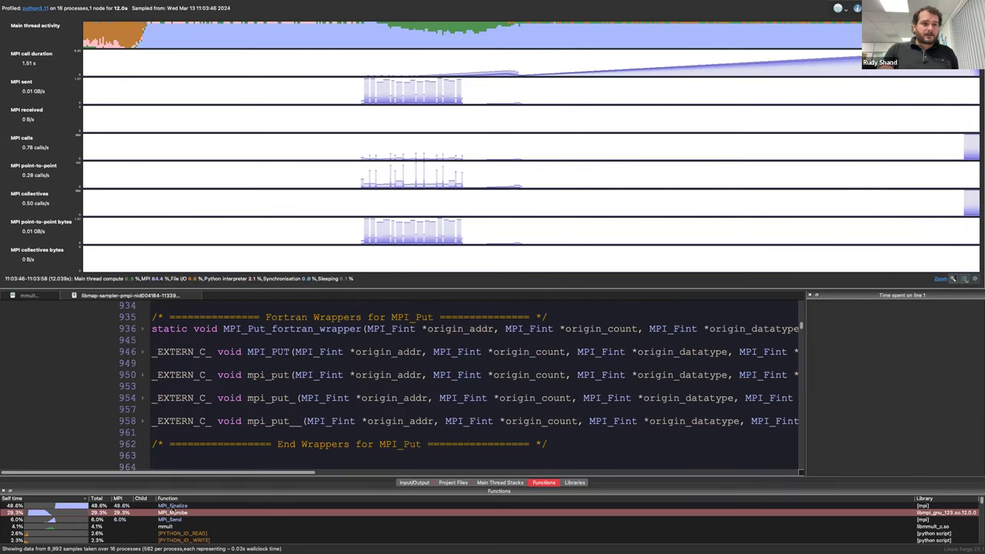
Show the libraries breakdown and examine the time spent on the mat_a comm.recv line in mmult.py, with a shorter graph area
left_click(576, 484)
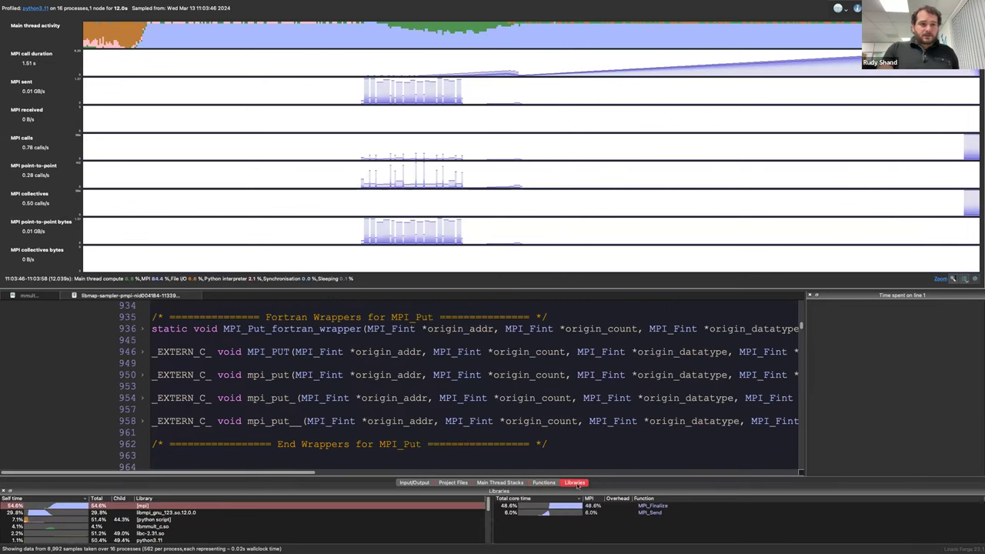
left_click(28, 295)
scroll(341, 413, "down", 15)
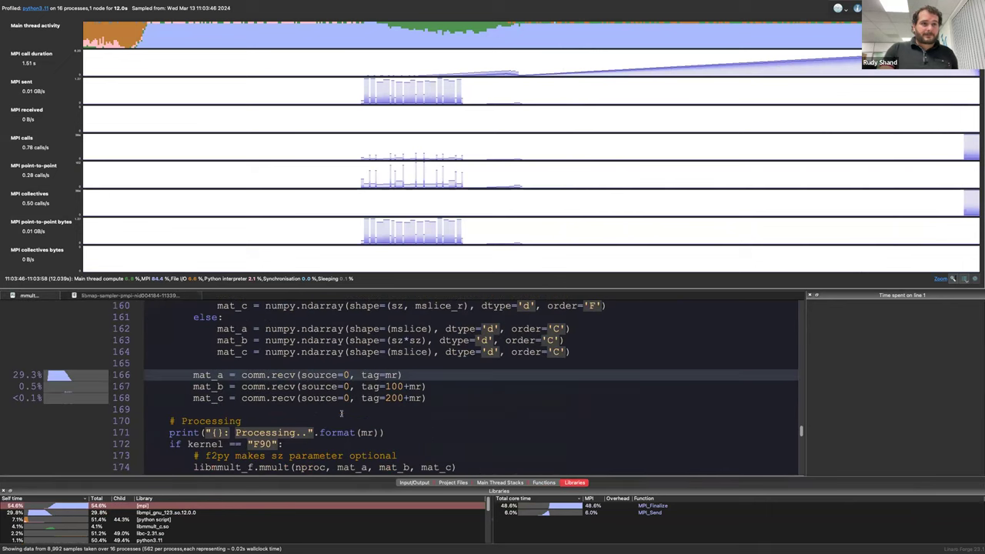
left_click(274, 375)
left_click_drag(189, 375, 403, 372)
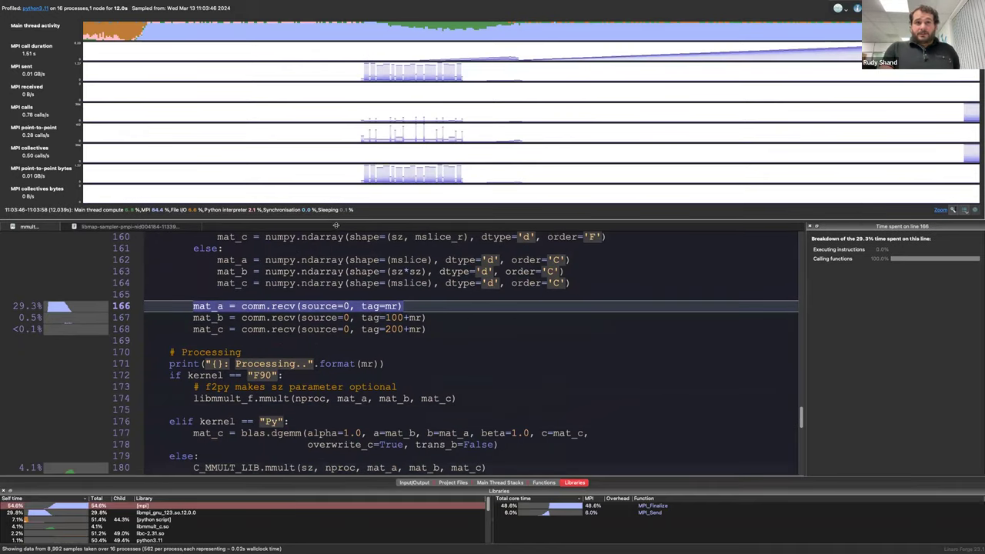
left_click_drag(335, 220, 338, 230)
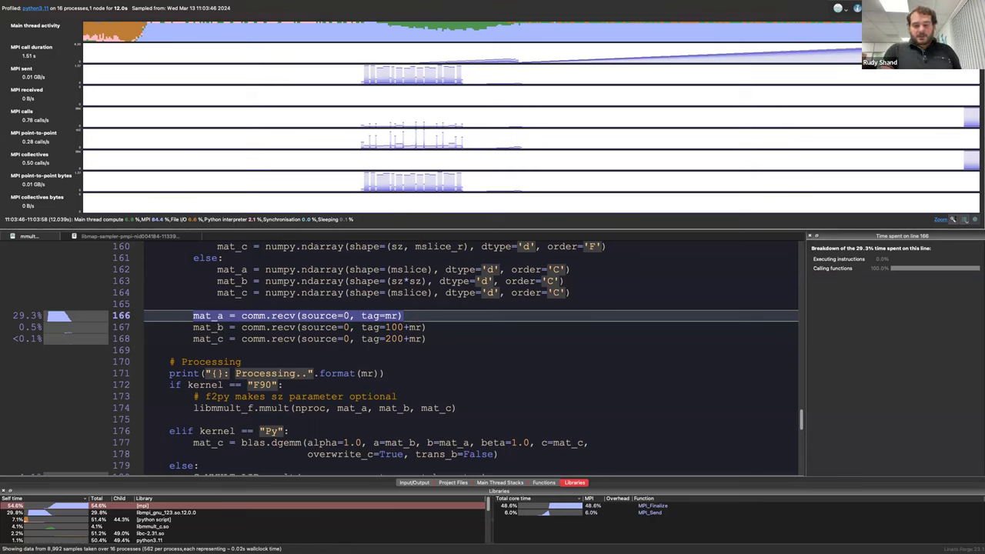
Switch to the Terminal, list the scripts directory and open submit-job.sh in vim
key("ctrl+Left")
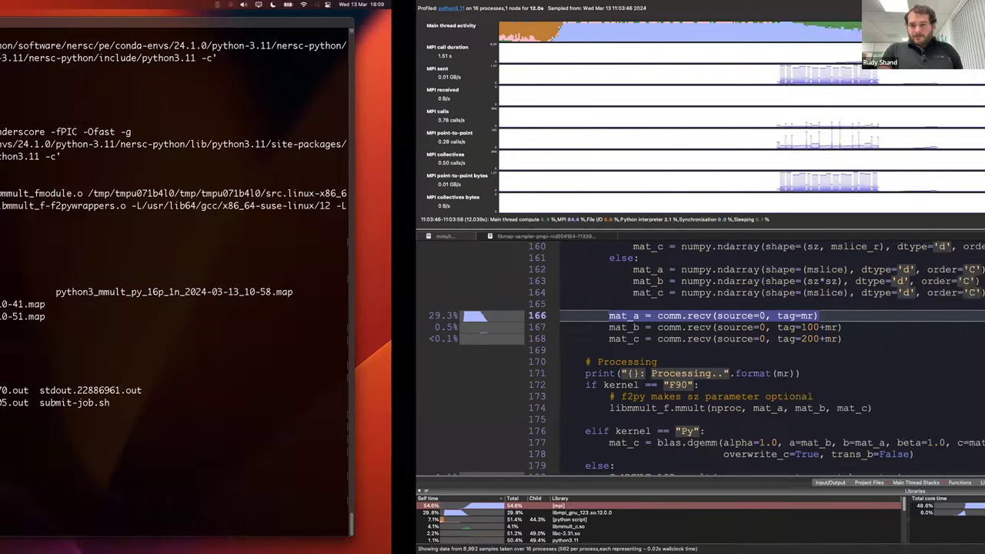
key("Return")
key("Return")
type("ls")
key("Return")
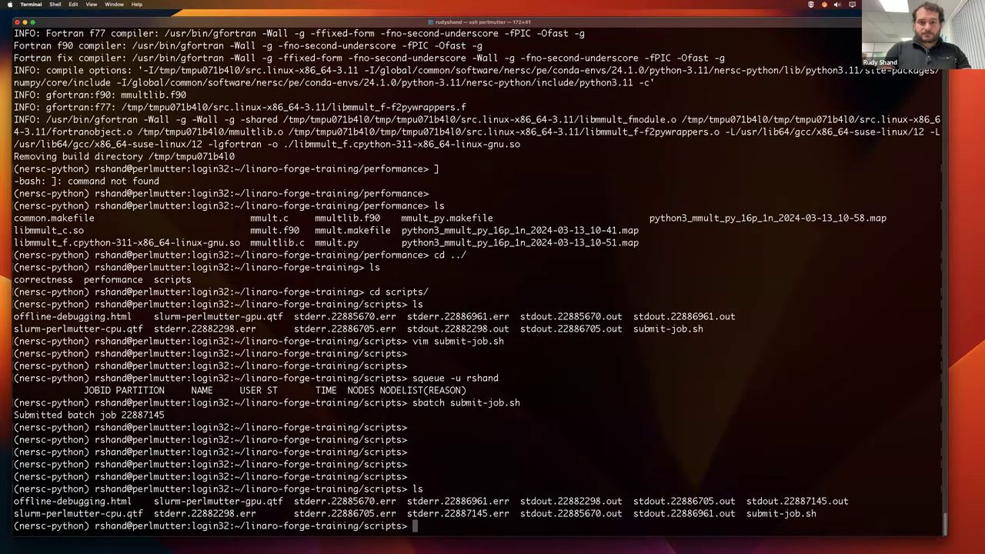
type("vim su")
key("Tab")
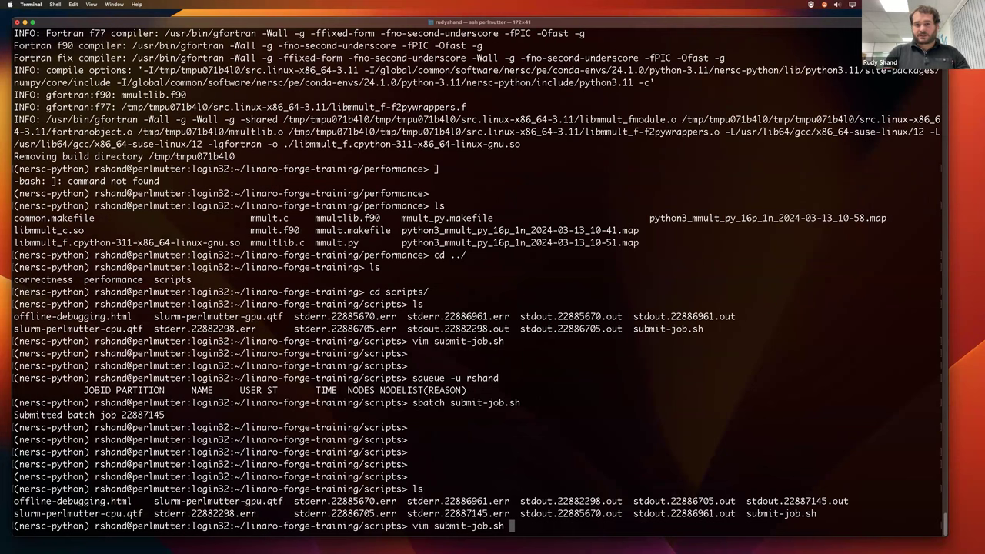
key("Return")
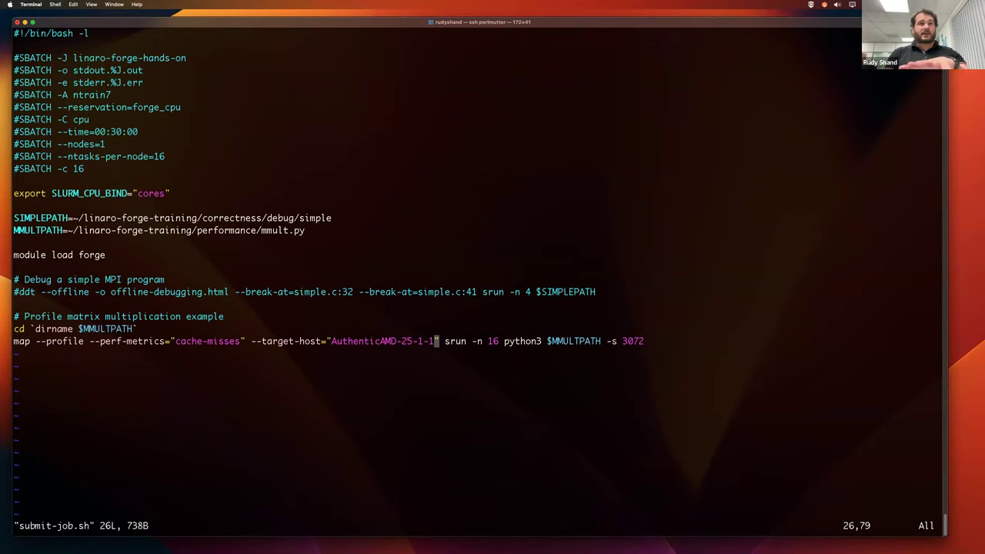
Set --ntasks-per-node to 4 in the SBATCH header of submit-job.sh
key("Up")
key("Up")
key("Up")
key("Up")
key("Up")
key("Up")
key("Up")
key("Up")
key("Up")
key("Up")
key("Up")
key("Up")
key("Up")
key("Up")
key("Up")
key("Up")
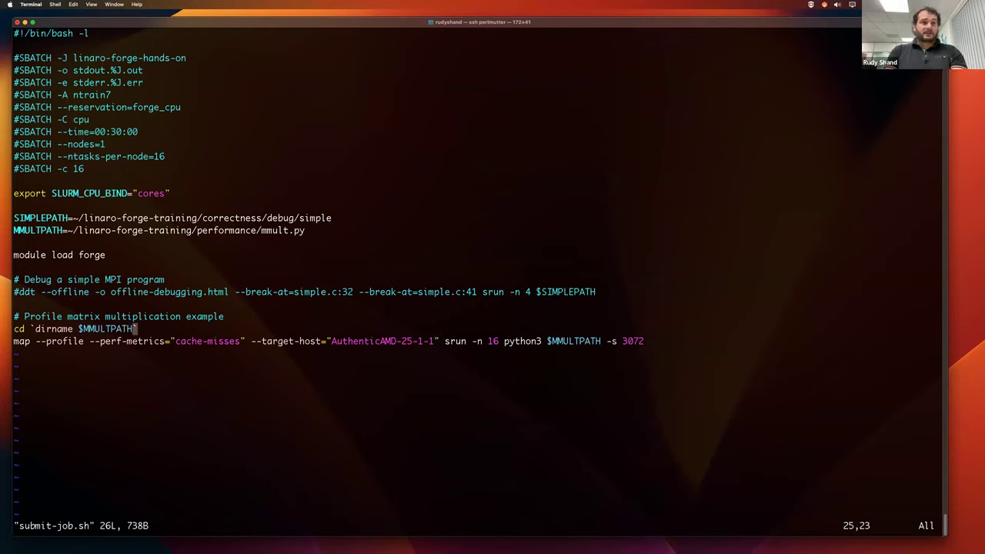
key("Up")
key("Up")
key("Down")
key("Down")
key("Down")
key("Left")
key("Left")
key("Left")
key("Left")
key("Left")
key("Left")
key("Left")
key("Right")
key("Right")
key("Right")
key("Right")
key("Right")
key("Right")
key("Right")
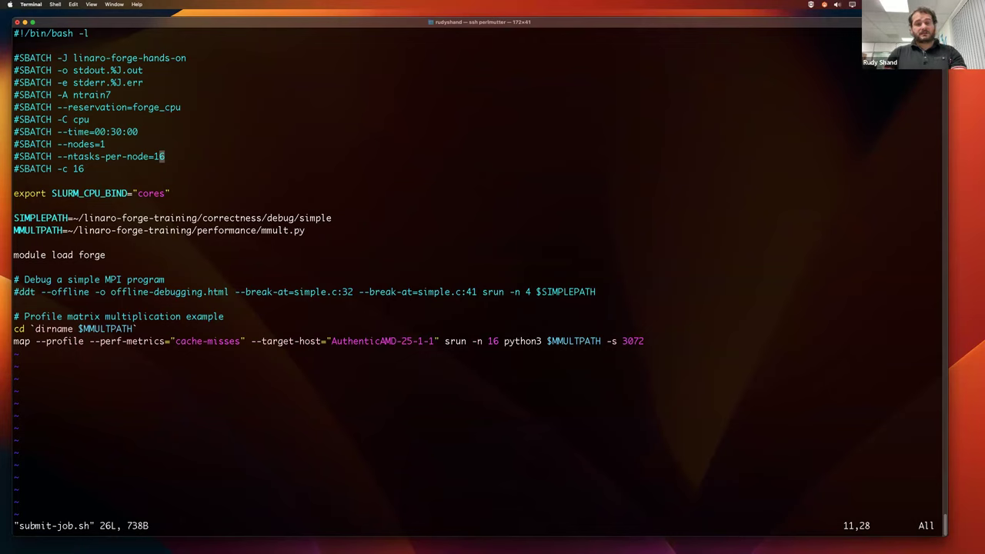
key("i")
key("Right")
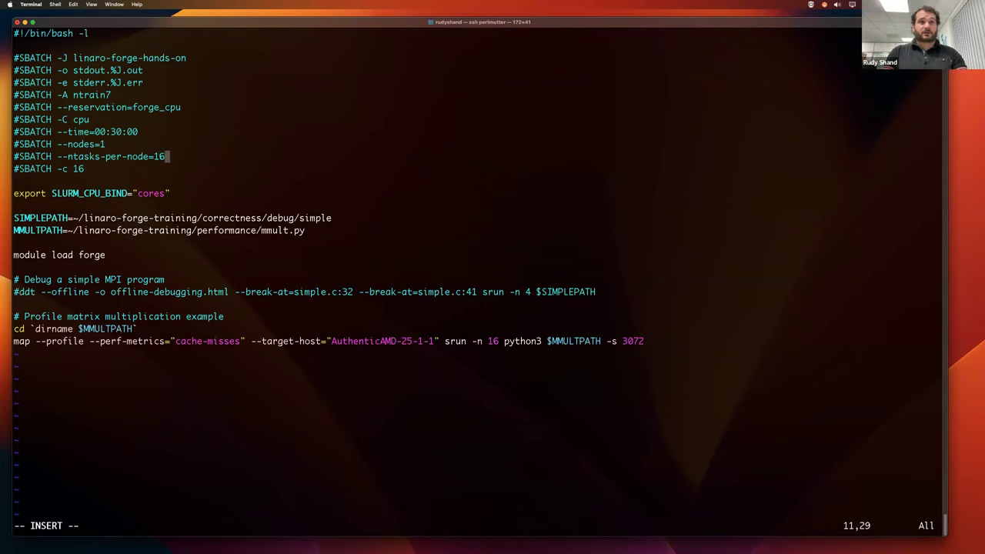
key("BackSpace")
key("BackSpace")
type("4")
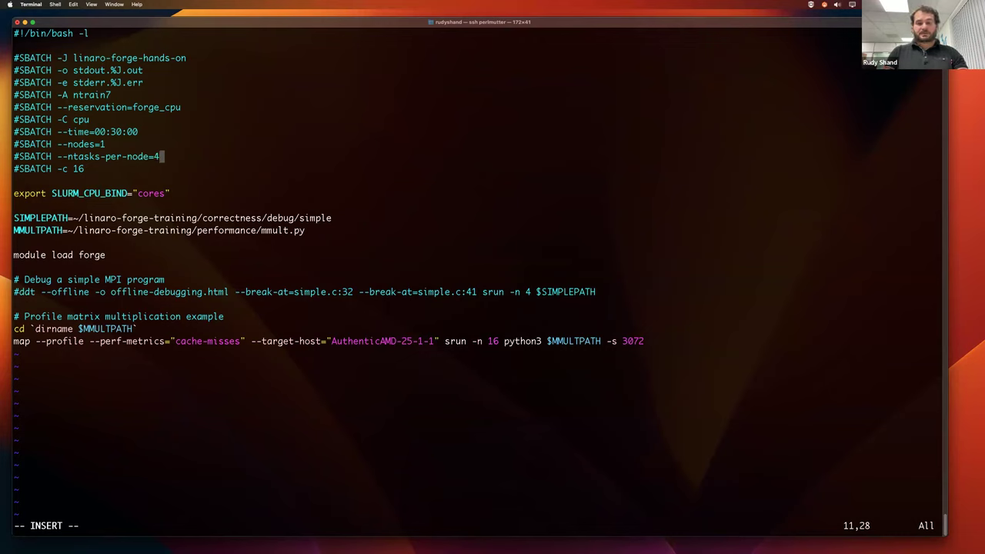
Set the SBATCH -c option to 4 on the line below the tasks-per-node setting
key("Down")
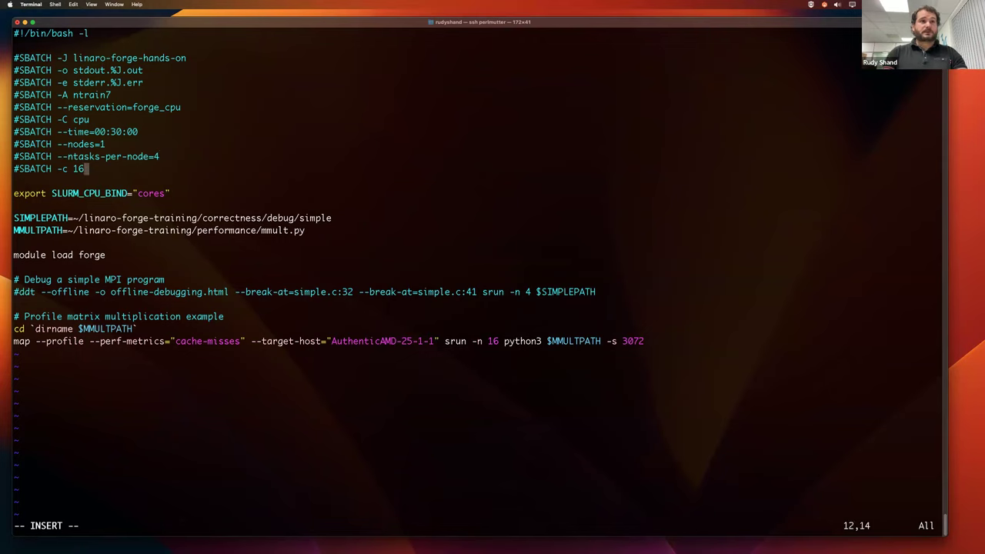
key("BackSpace")
key("BackSpace")
type("4")
Set the srun process count (-n) to 4 in the map profiling command at the end of submit-job.sh
key("Down")
key("Down")
key("Down")
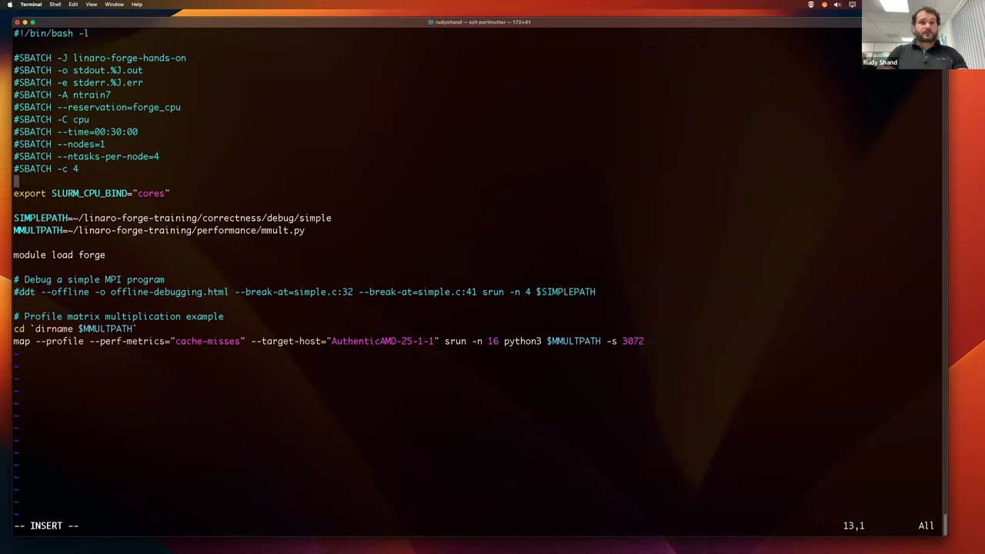
key("Down")
key("Down")
key("Down")
key("Down")
key("Down")
key("Down")
key("Down")
key("Down")
key("Down")
key("Down")
key("Down")
key("Right")
key("Right")
key("Right")
key("Right")
key("Right")
key("Right")
key("Right")
key("Right")
key("Right")
key("Right")
key("Right")
key("Right")
key("Right")
key("Right")
key("Right")
key("Right")
key("Right")
key("Right")
key("Right")
key("Right")
key("Right")
key("Right")
key("Right")
key("Right")
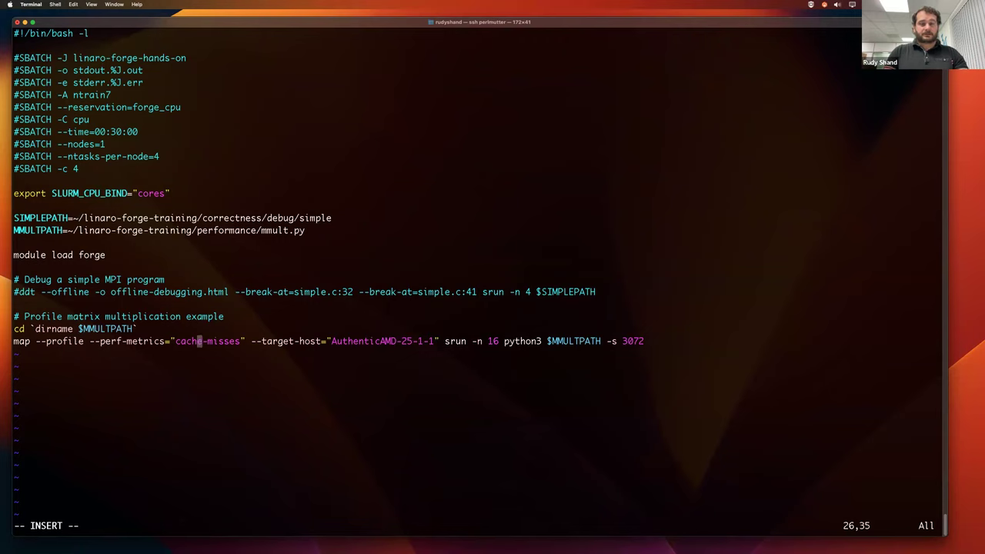
key("Right")
key("Right")
key("Right")
key("Right")
key("Right")
key("Right")
key("Right")
key("Right")
key("Right")
key("Right")
key("Right")
key("Right")
key("Right")
key("Right")
key("Right")
key("Right")
key("Right")
key("Right")
key("Right")
key("Right")
key("Right")
key("Right")
key("Right")
key("Right")
key("Right")
key("Right")
key("Right")
key("Right")
key("Right")
key("Right")
key("Right")
key("Right")
key("Right")
key("Right")
key("Right")
key("Right")
key("Right")
key("Right")
key("Right")
key("Right")
key("Right")
key("Right")
key("BackSpace")
key("BackSpace")
type("4")
Append the kernel option -k Py after -s 3072 on the map profiling command line
key("Right")
key("Right")
key("Right")
key("Right")
key("Right")
key("Right")
key("Right")
key("Right")
key("Right")
key("Right")
key("Right")
key("Right")
key("Right")
key("Right")
key("Right")
key("Right")
key("Right")
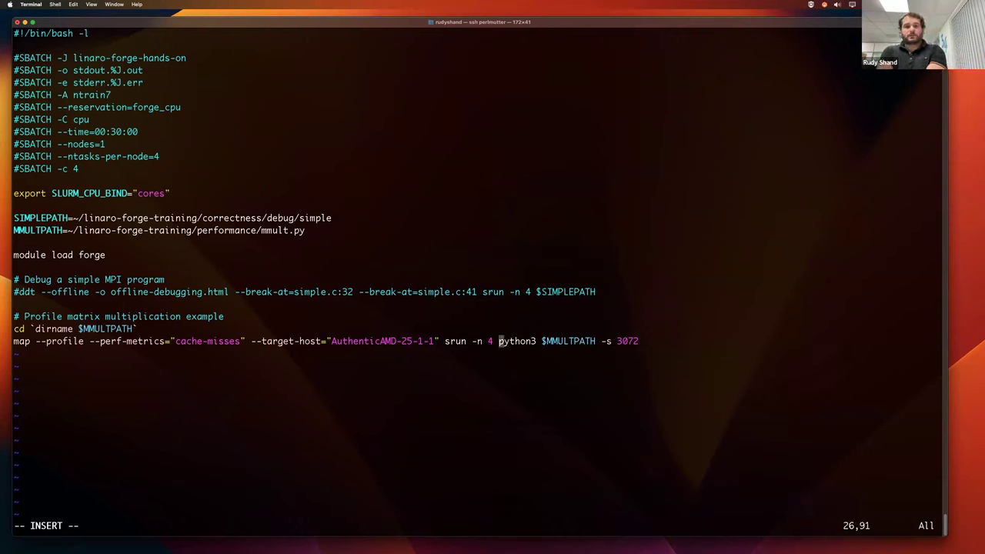
key("Right")
key("Right")
key("Right")
key("Right")
key("Right")
key("Right")
key("Right")
key("Right")
key("Right")
key("Right")
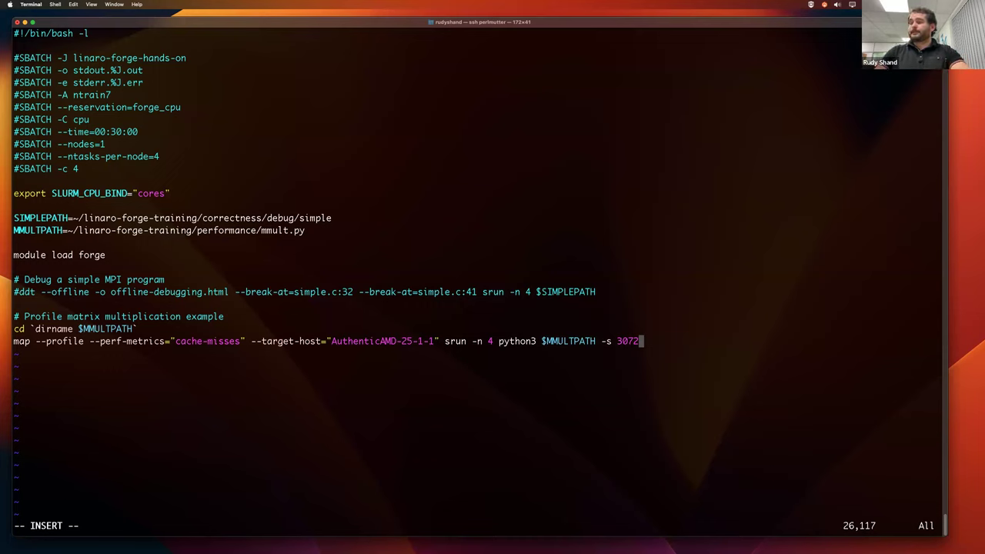
type("-")
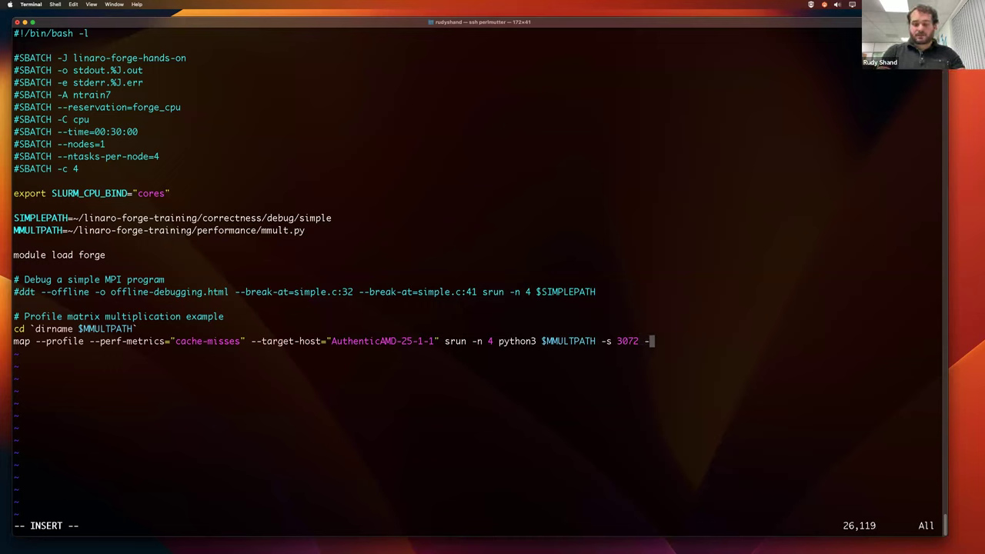
type("k")
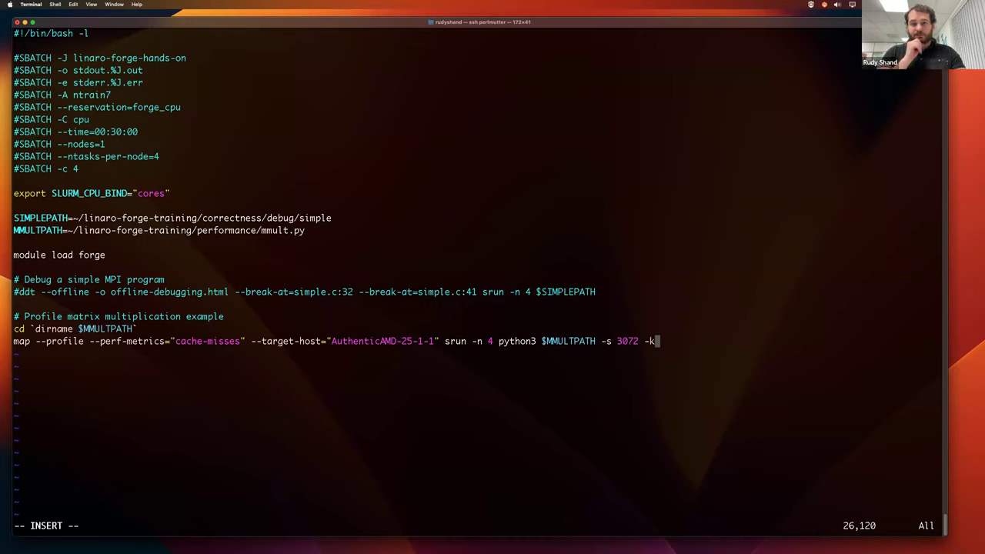
type(" Py")
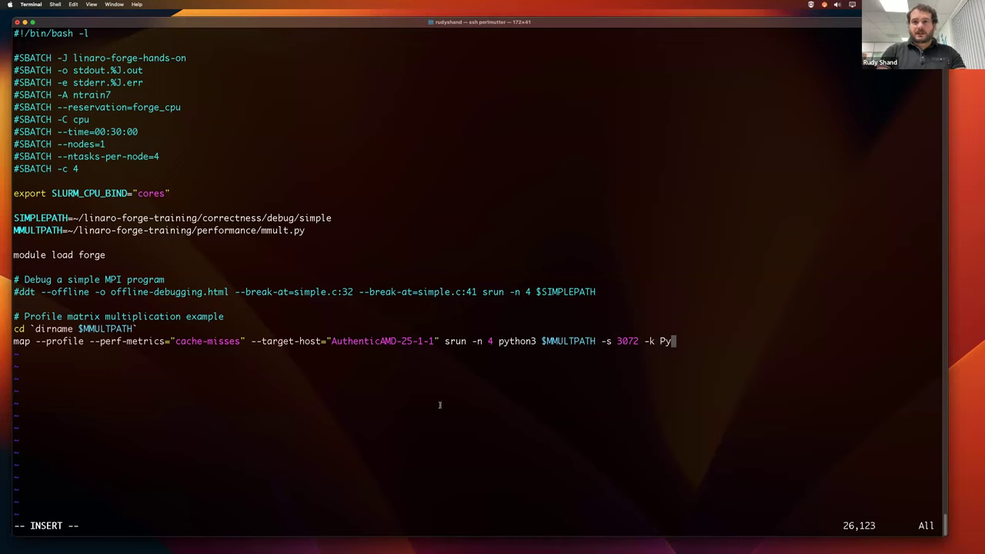
Save submit-job.sh and quit vim to return to the shell prompt
key("Escape")
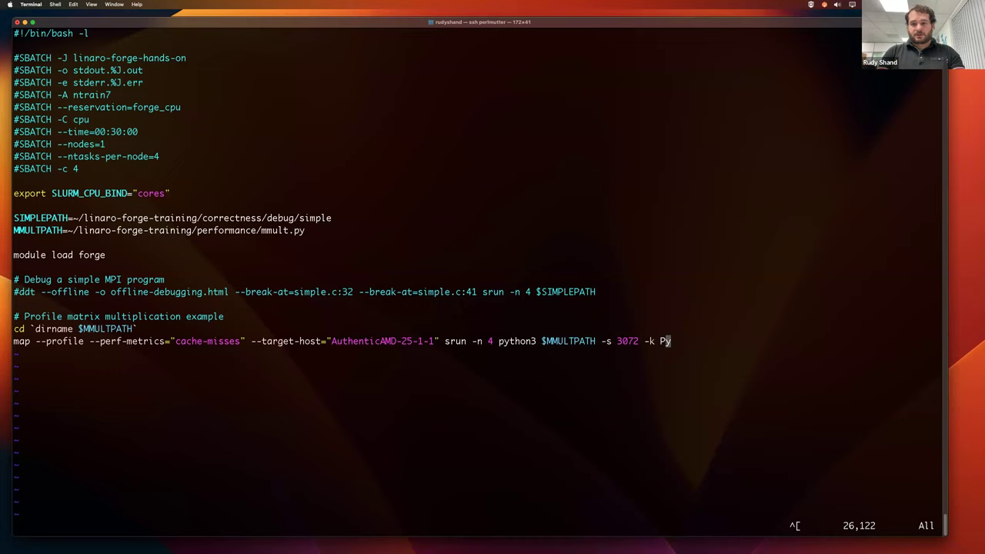
type(":w")
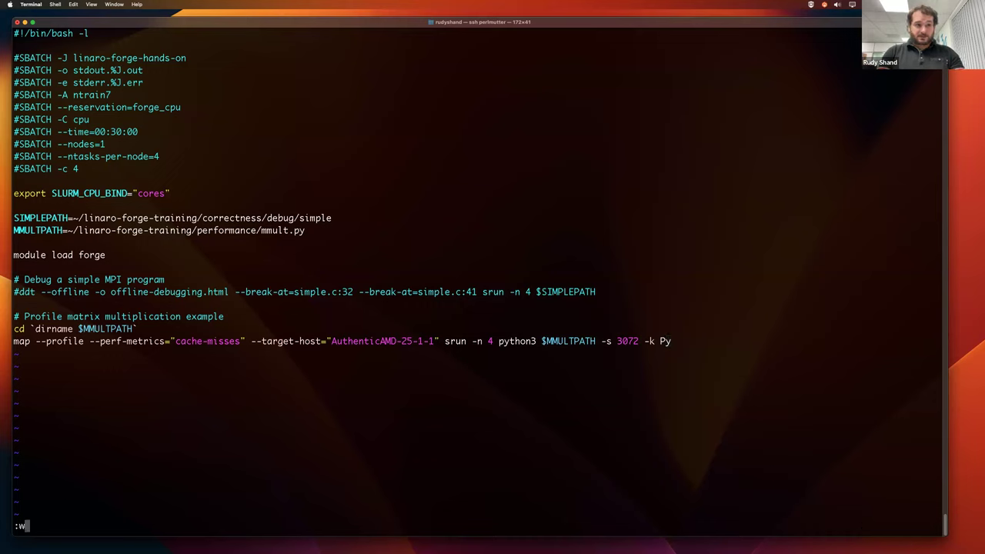
key("Return")
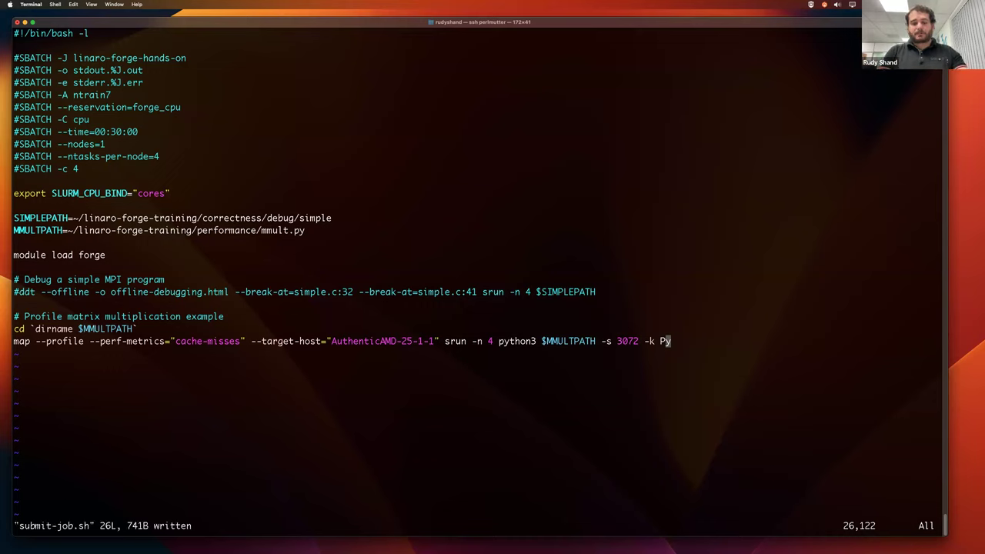
type(":q")
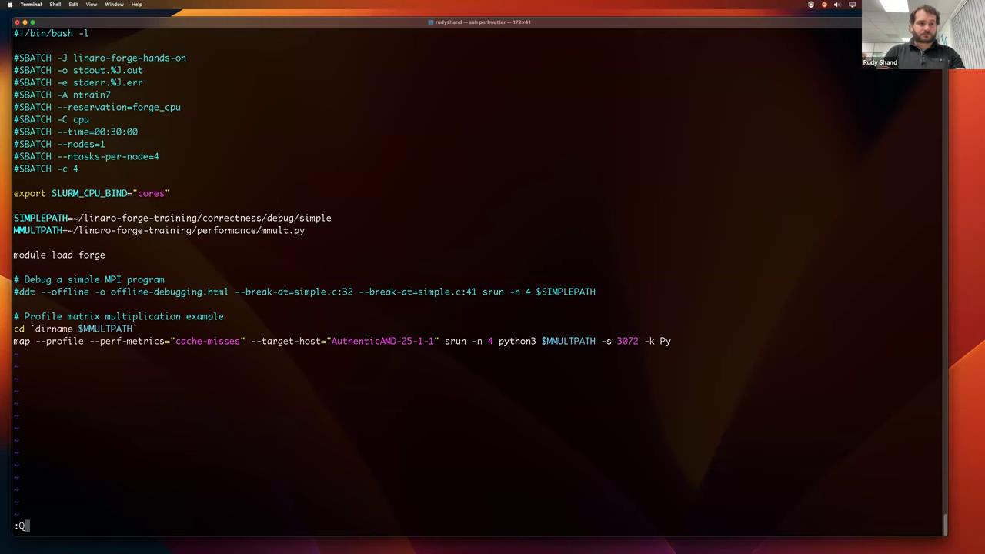
key("Return")
key("Return")
key("Return")
key("Return")
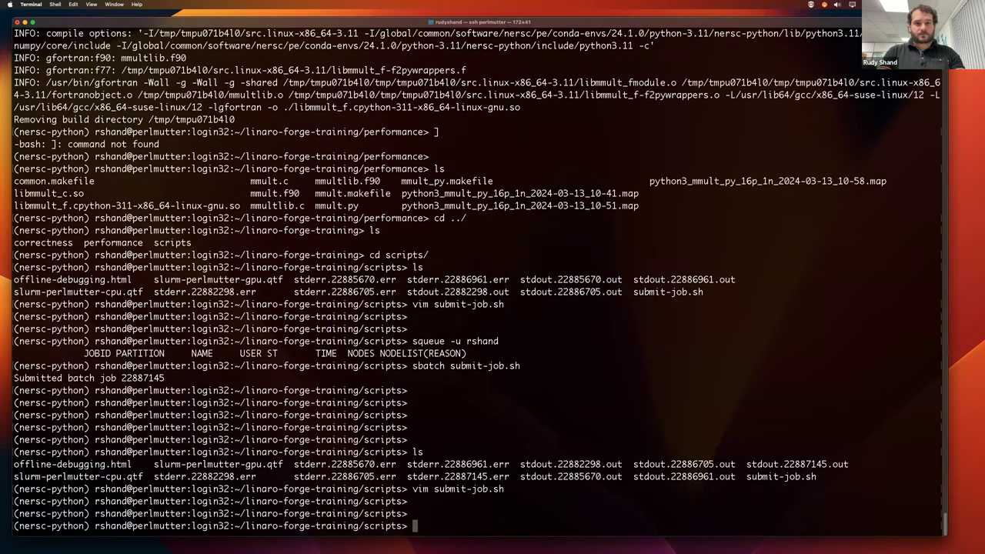
Submit submit-job.sh to Slurm with sbatch and list the scripts directory
key("ctrl+r")
type("sb")
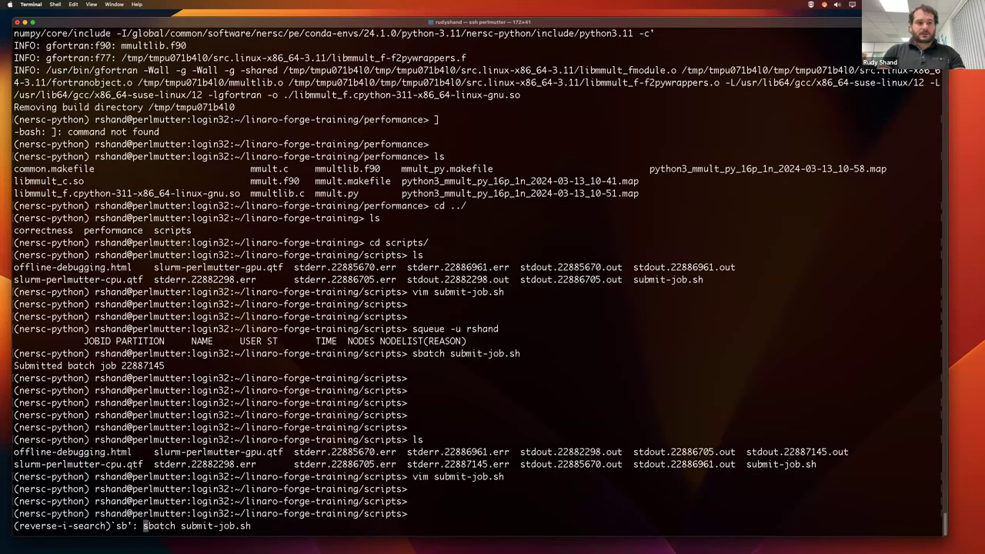
key("Return")
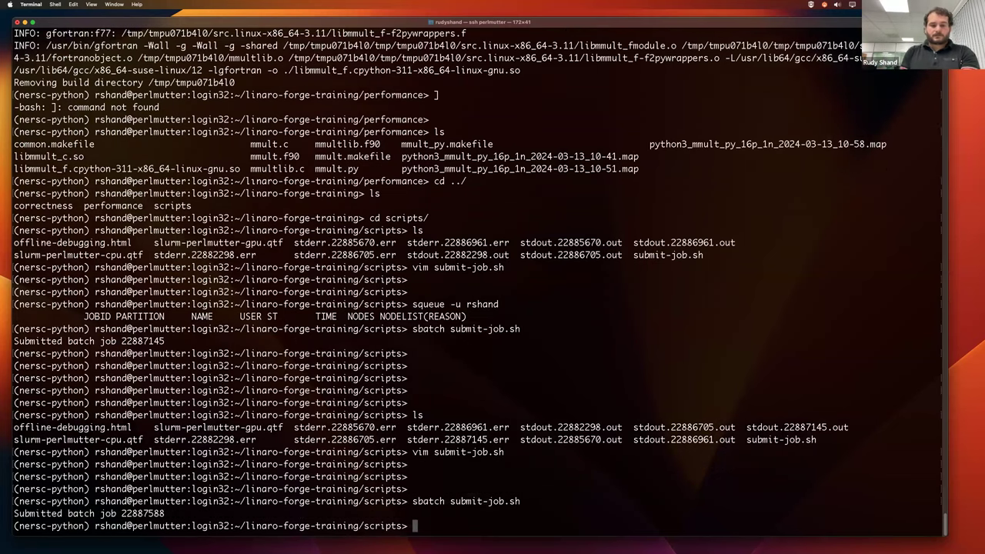
key("Return")
key("Return")
key("Return")
type("ls")
key("Return")
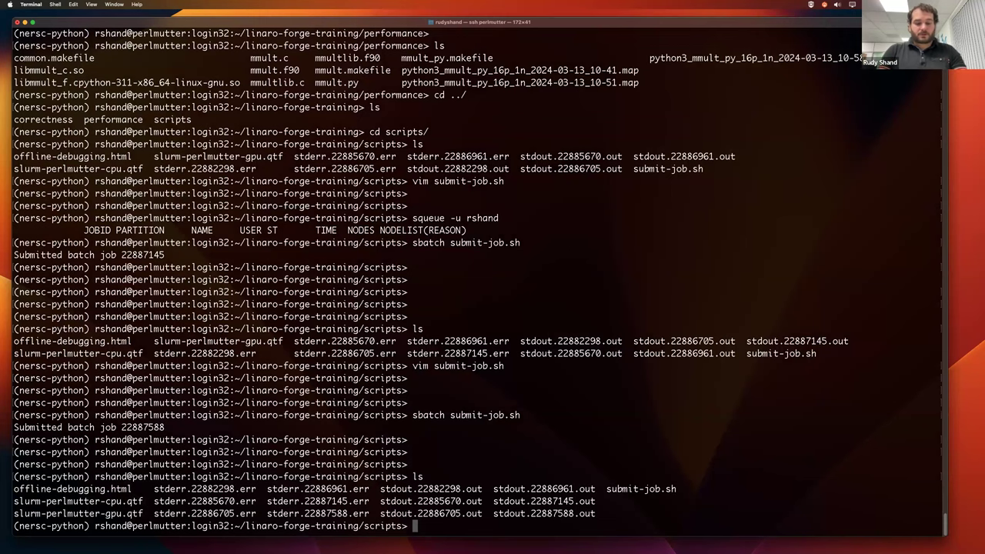
Check the user's Slurm jobs with squeue -u repeatedly until the submitted job is no longer queued
key("ctrl+r")
type("sque")
key("Return")
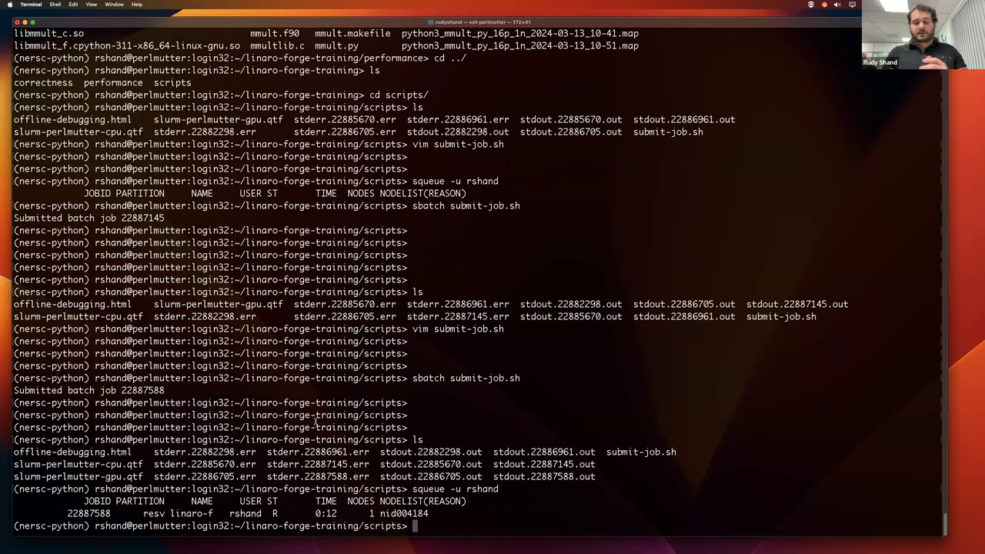
key("Up")
key("Return")
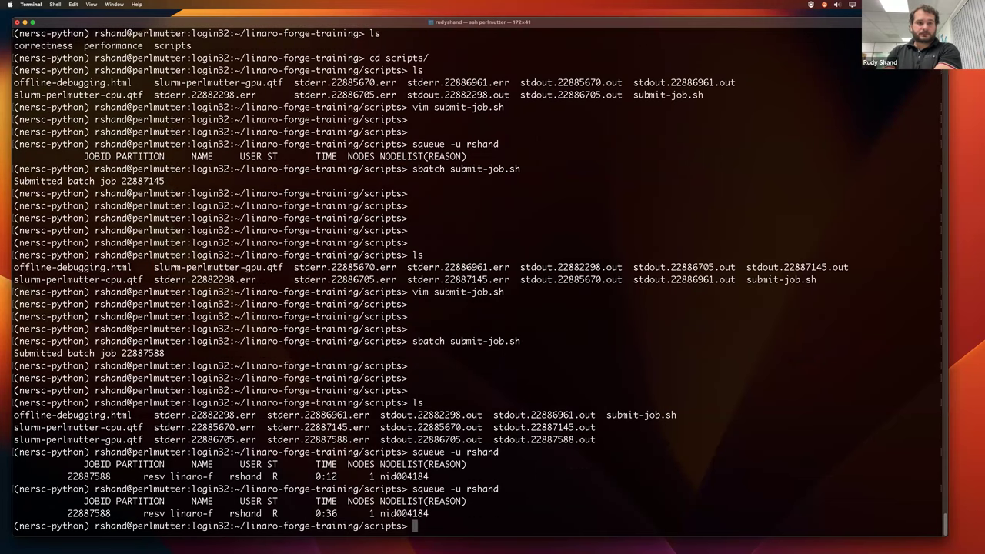
key("Return")
key("Return")
key("Return")
key("Up")
key("Return")
key("Up")
key("Return")
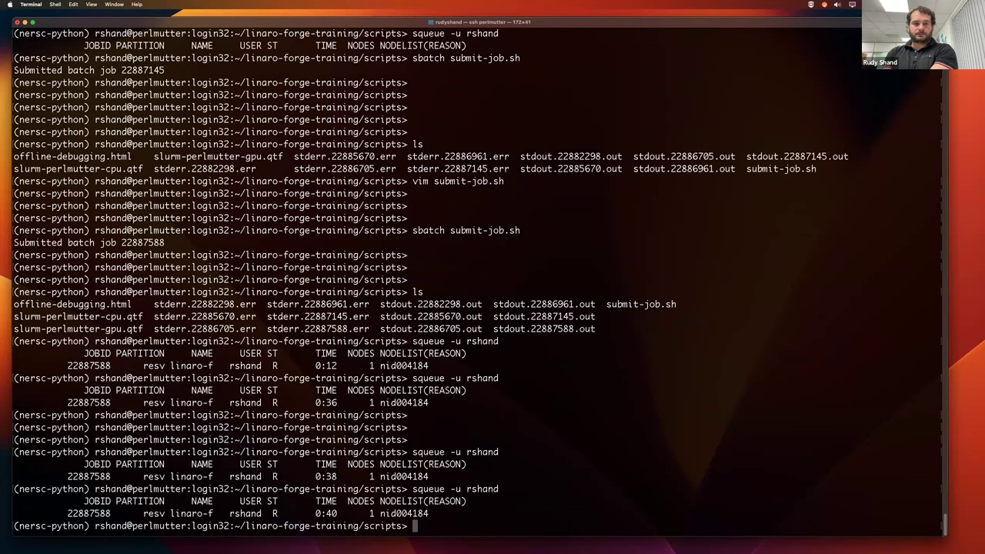
key("Return")
key("Return")
key("Up")
key("Return")
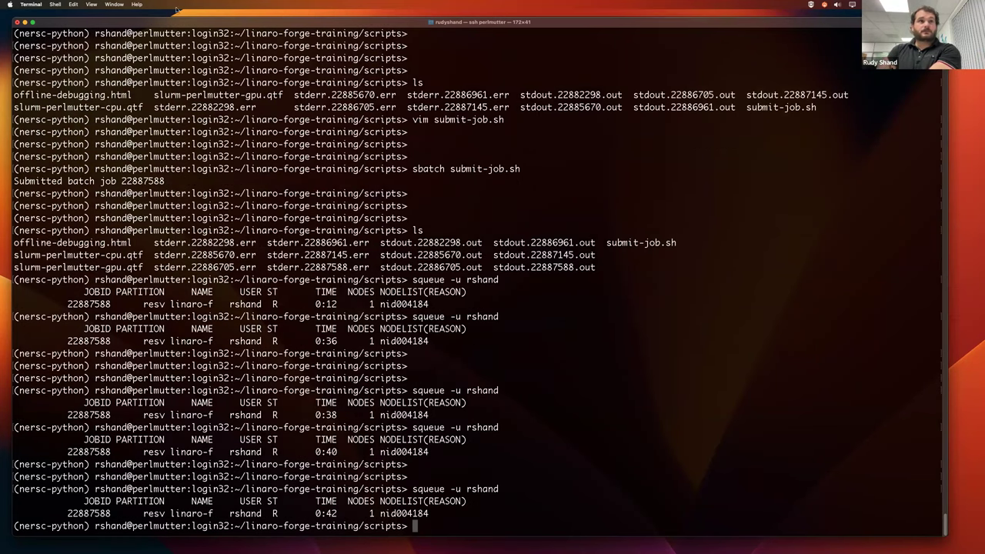
left_click_drag(83, 18, 75, 11)
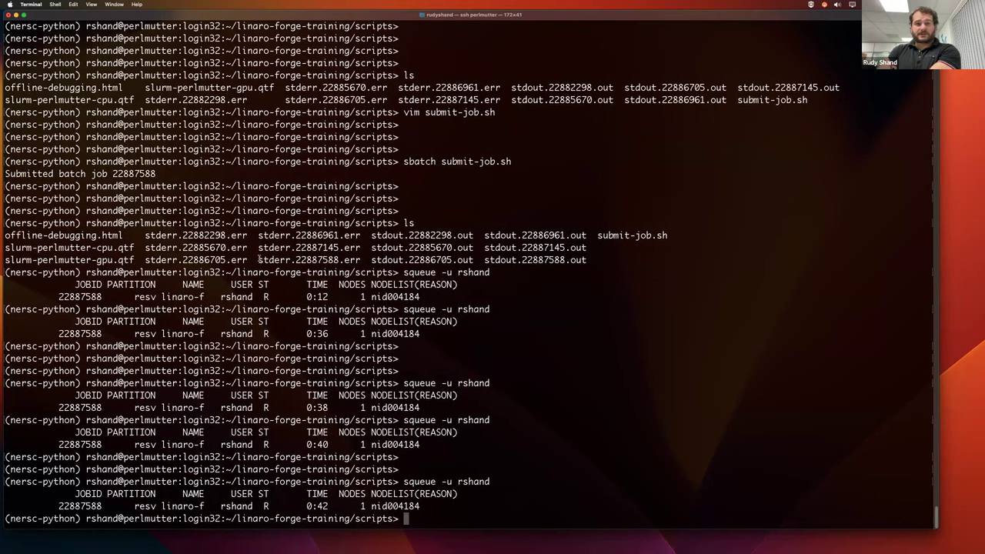
key("Up")
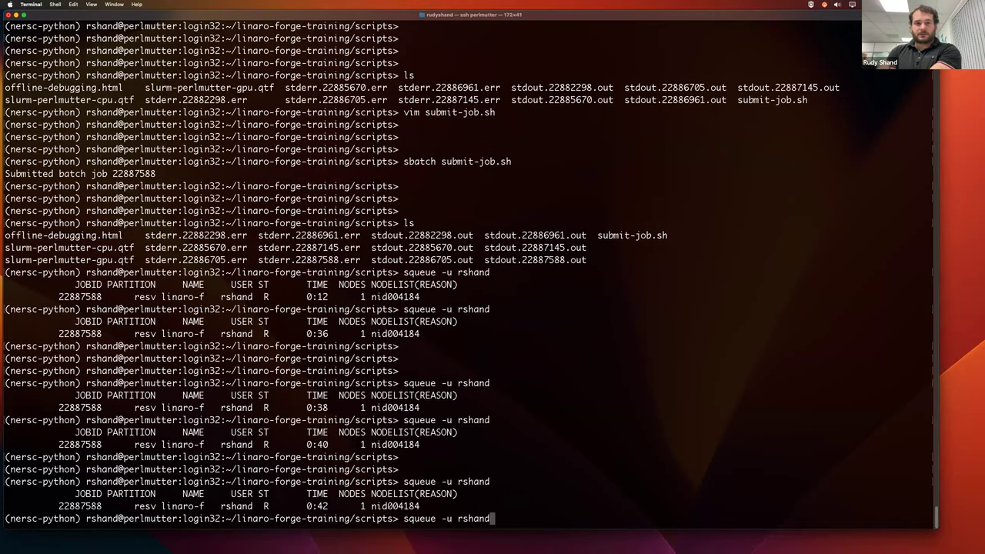
key("Return")
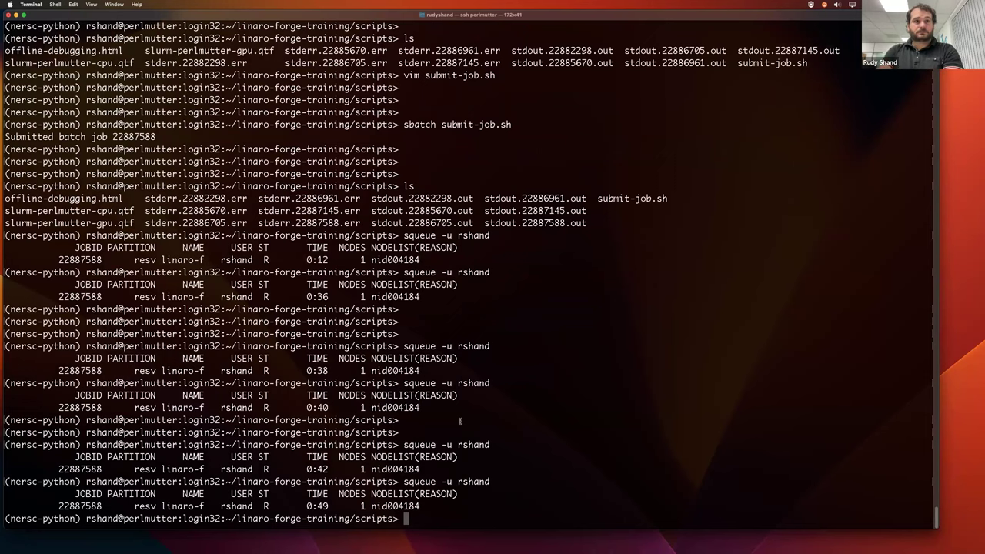
key("Return")
key("Up")
key("Return")
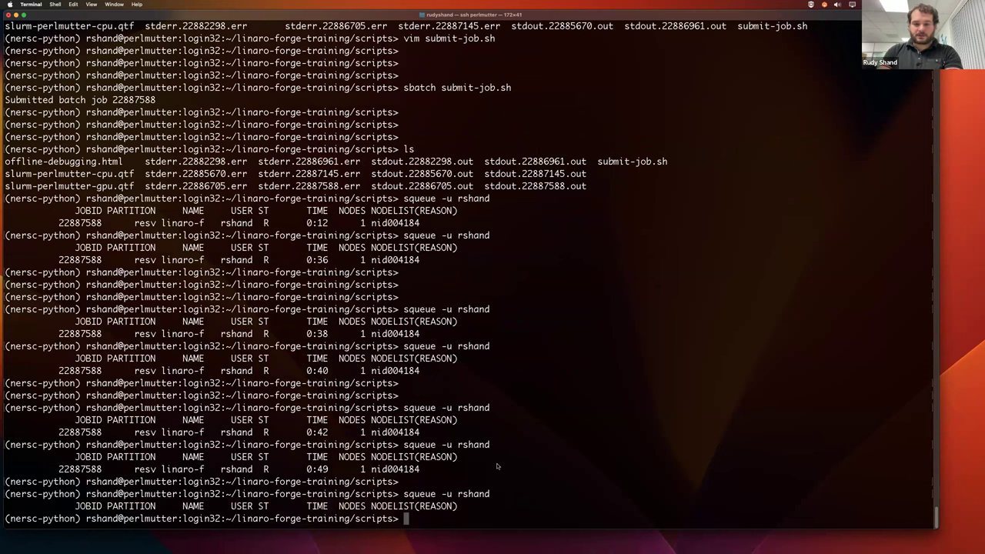
Switch to Linaro Forge, close the open profile and load the 4-process run's .map file from the performance directory
key("ctrl+Right")
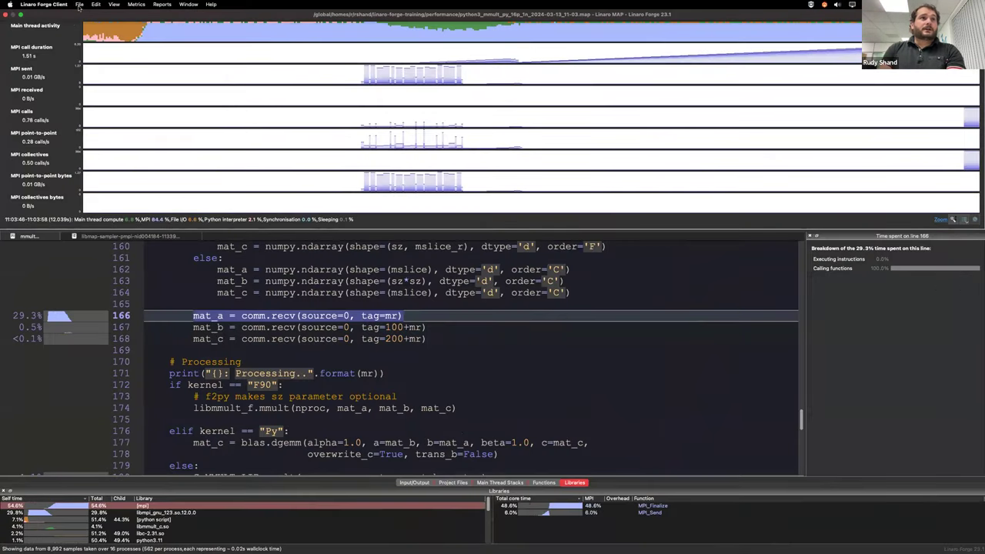
left_click(79, 5)
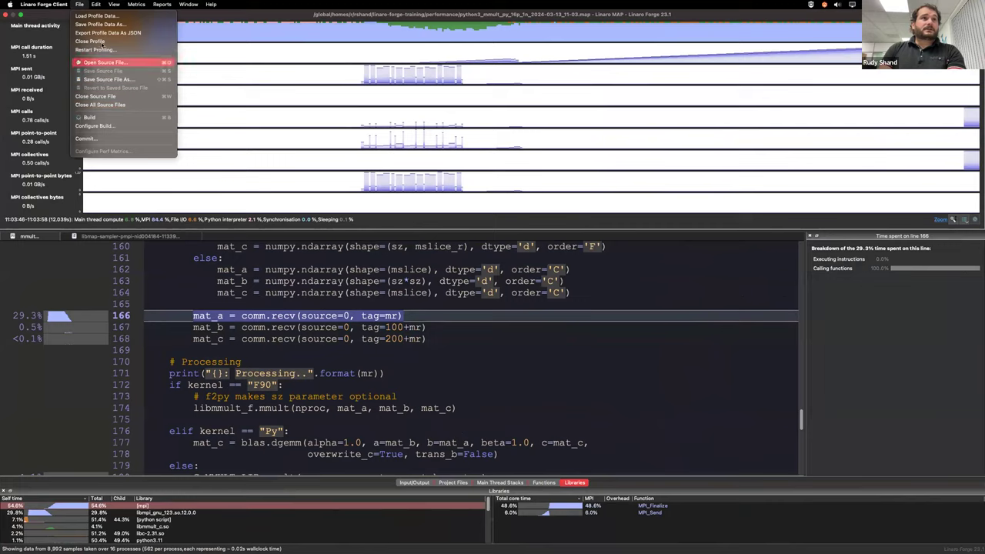
key("Escape")
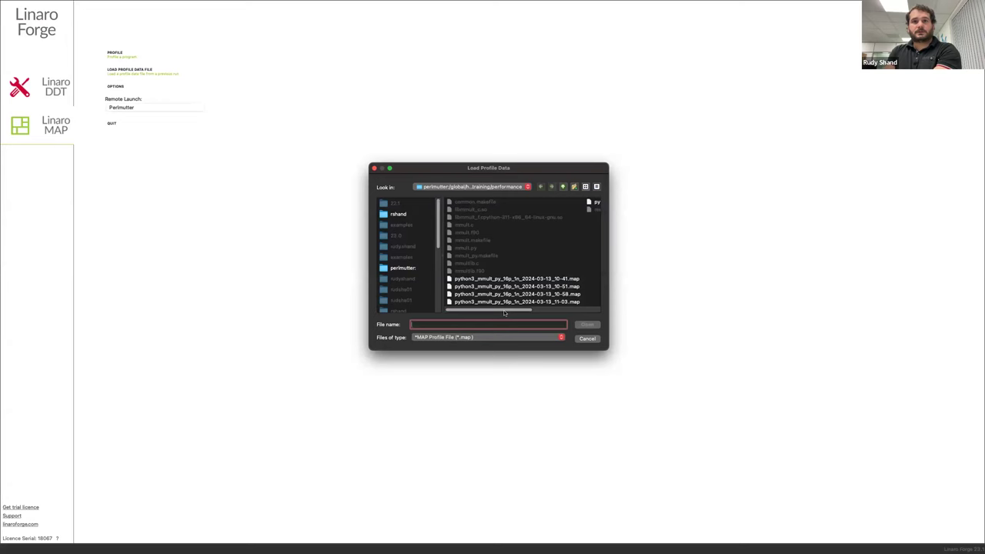
left_click_drag(514, 312, 543, 280)
left_click(568, 202)
double_click(568, 202)
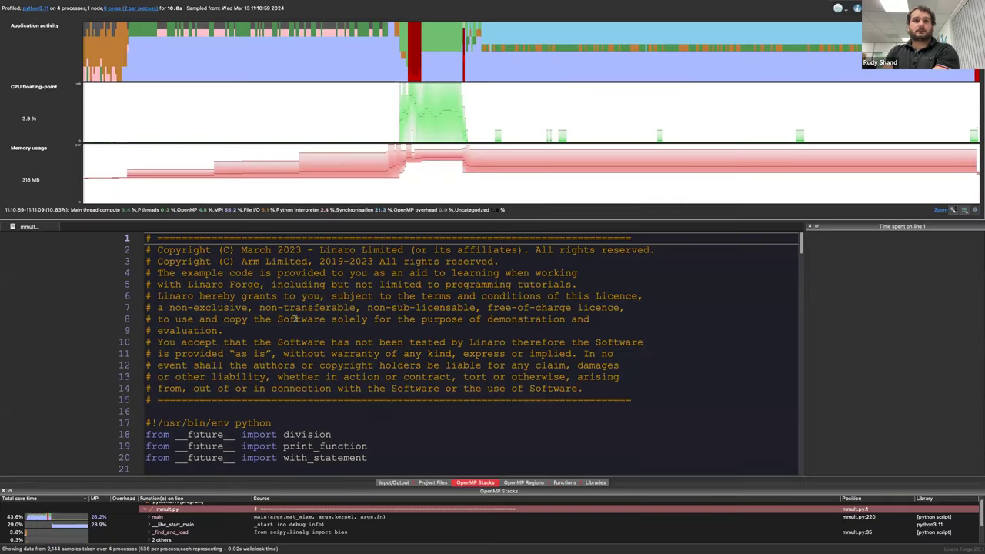
Generate the Performance Report for the loaded 4-process profile and take the browser showing it out of full screen
mouse_move(416, 83)
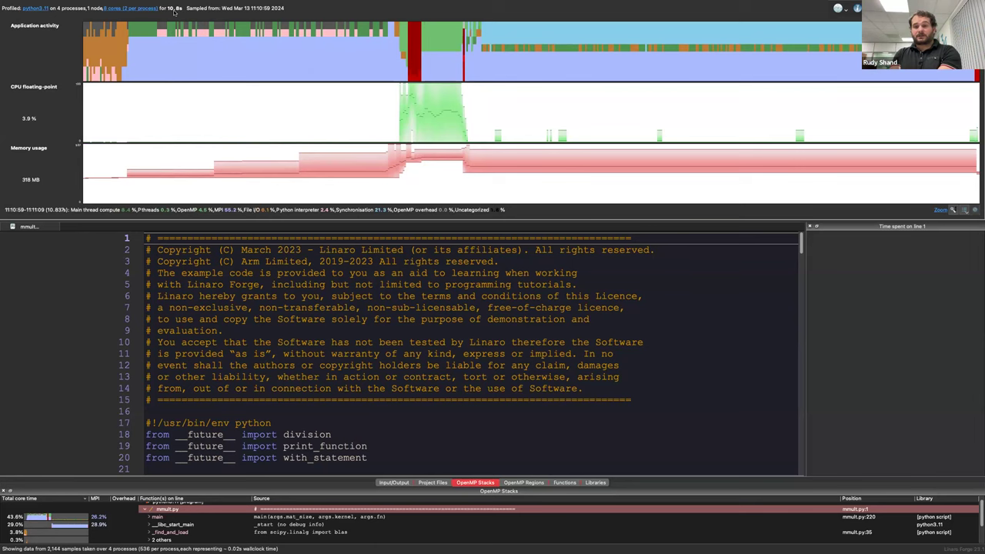
left_click(135, 5)
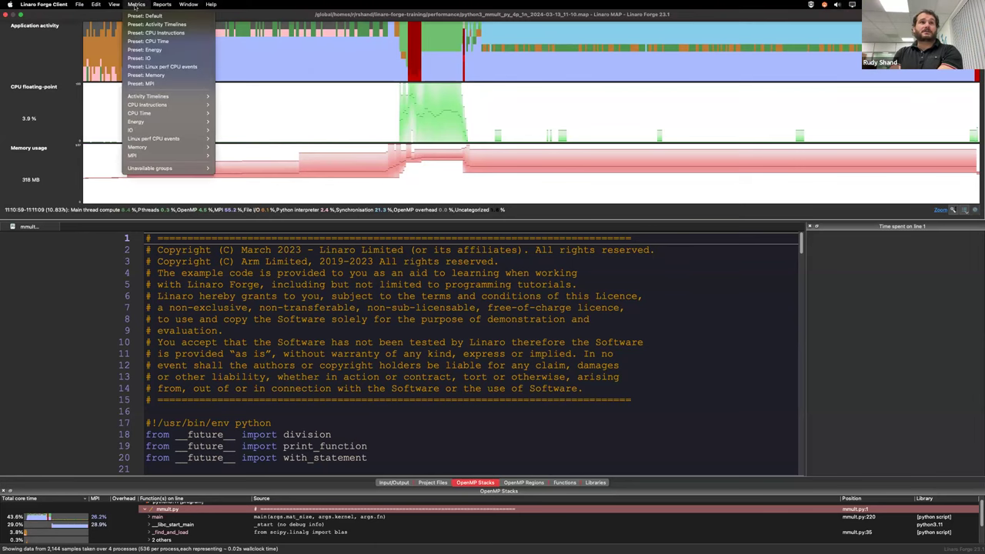
left_click(167, 15)
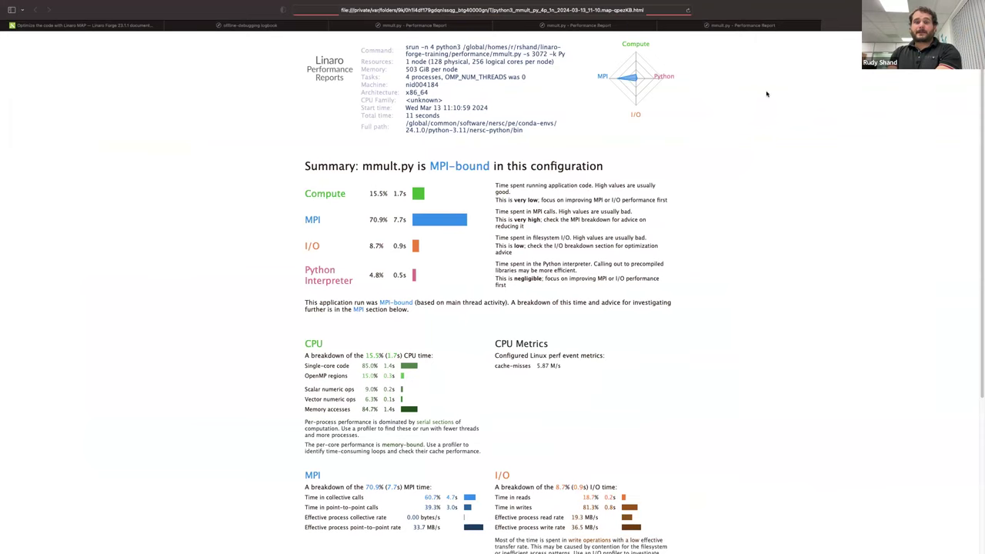
mouse_move(828, 27)
left_mouse_down()
mouse_move(598, 23)
mouse_move(773, 4)
mouse_move(849, 83)
mouse_move(842, 23)
mouse_move(832, 24)
left_mouse_up()
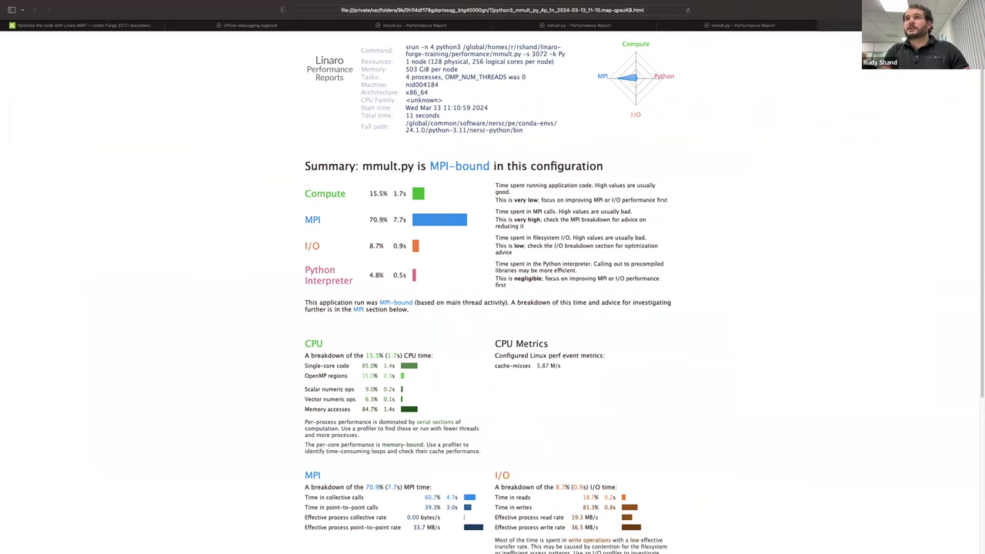
left_click(25, 19)
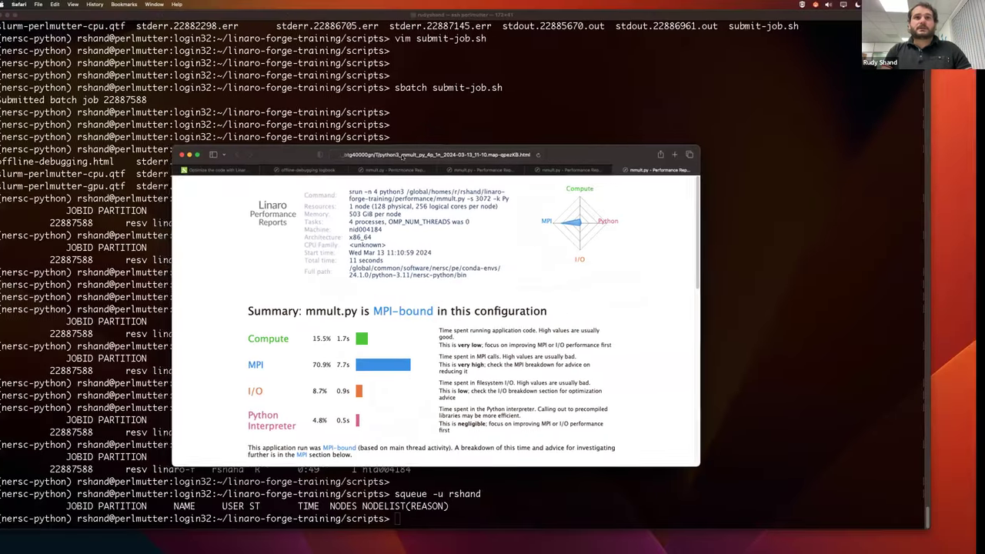
Open the 16-process mmult.py report and examine its total time, MPI time, vector numeric ops and energy use
left_click(393, 171)
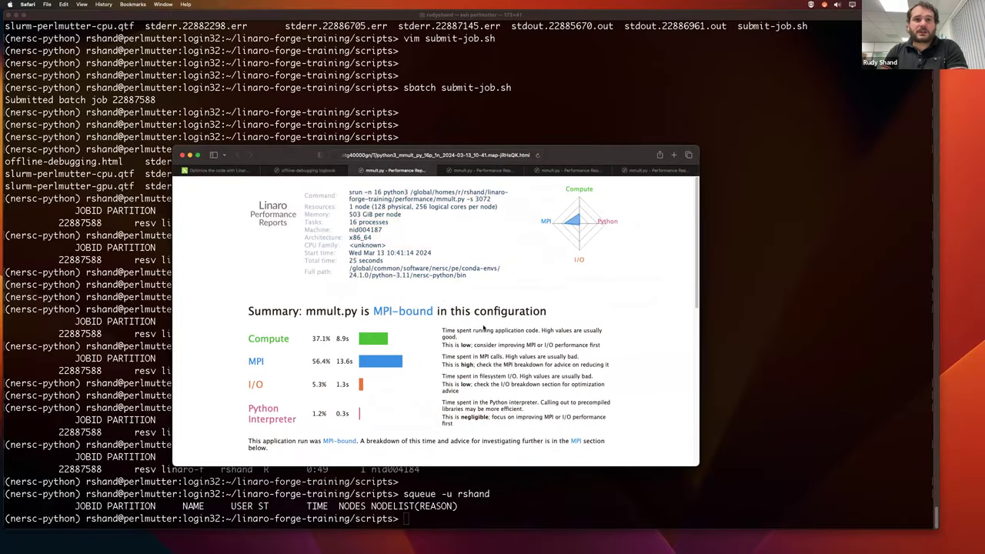
left_click_drag(385, 263, 350, 262)
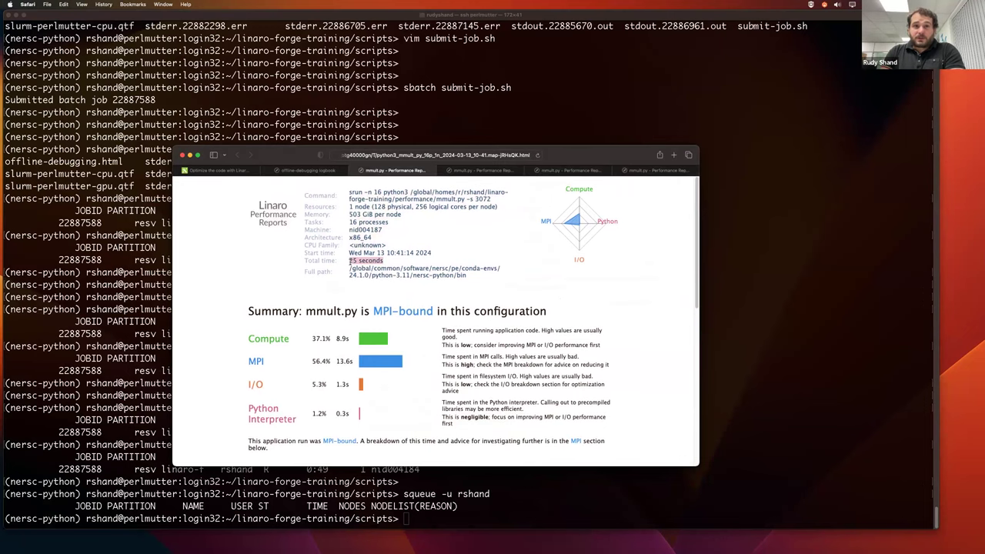
left_click(349, 339)
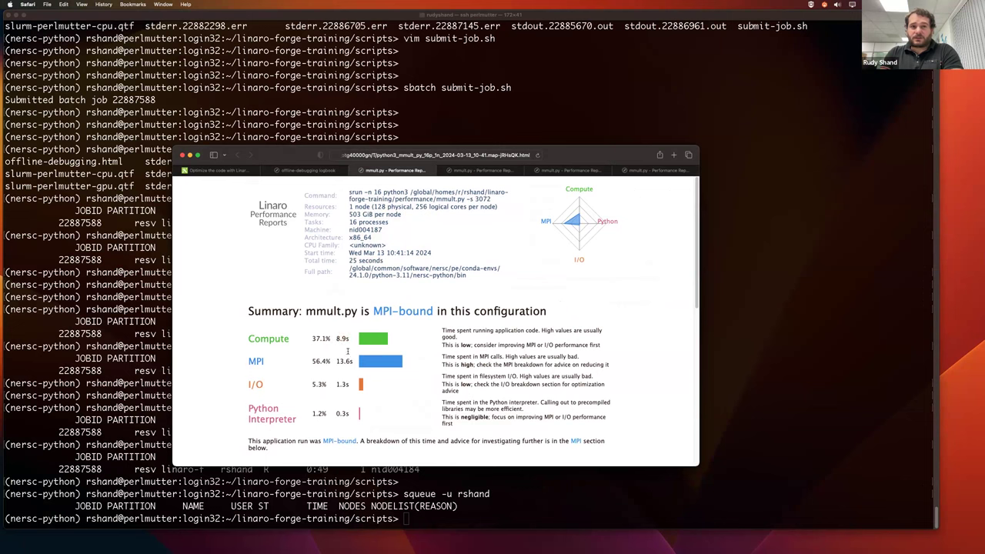
left_click_drag(354, 362, 337, 362)
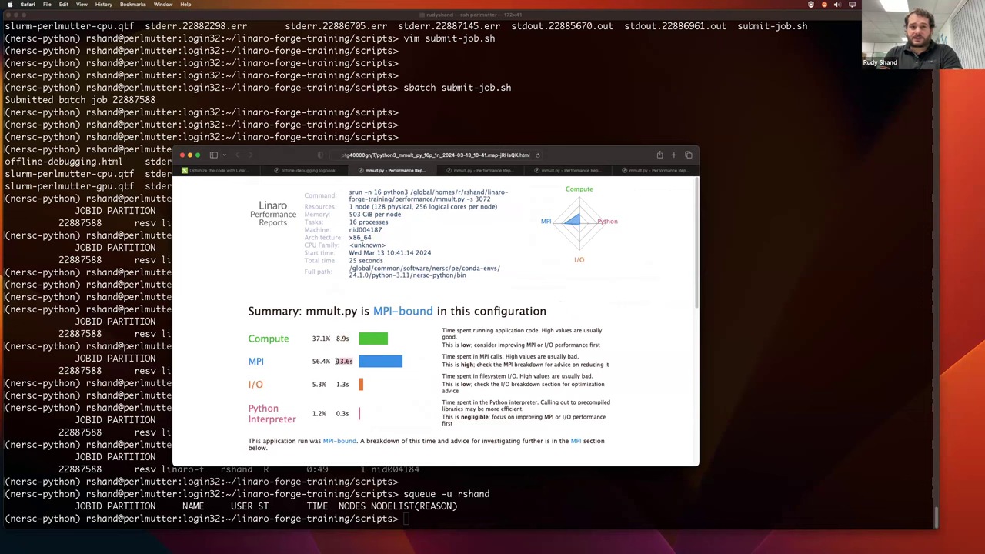
scroll(355, 398, "down", 4)
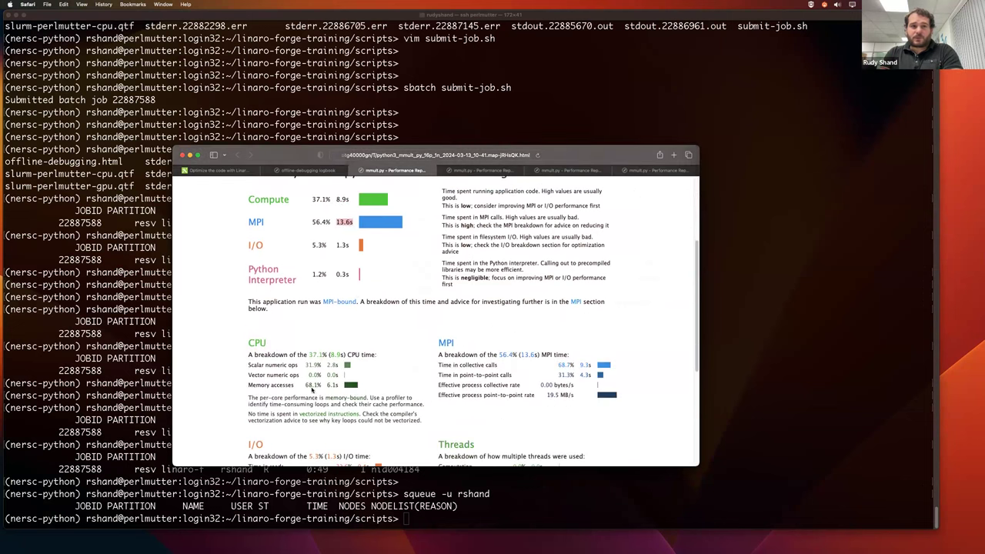
left_click_drag(247, 375, 359, 376)
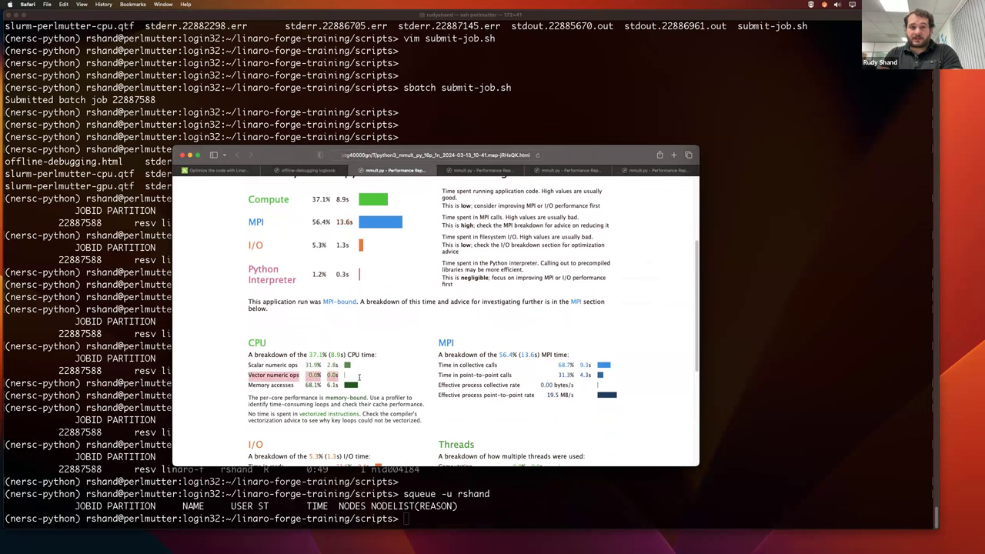
scroll(359, 377, "down", 3)
scroll(363, 379, "down", 3)
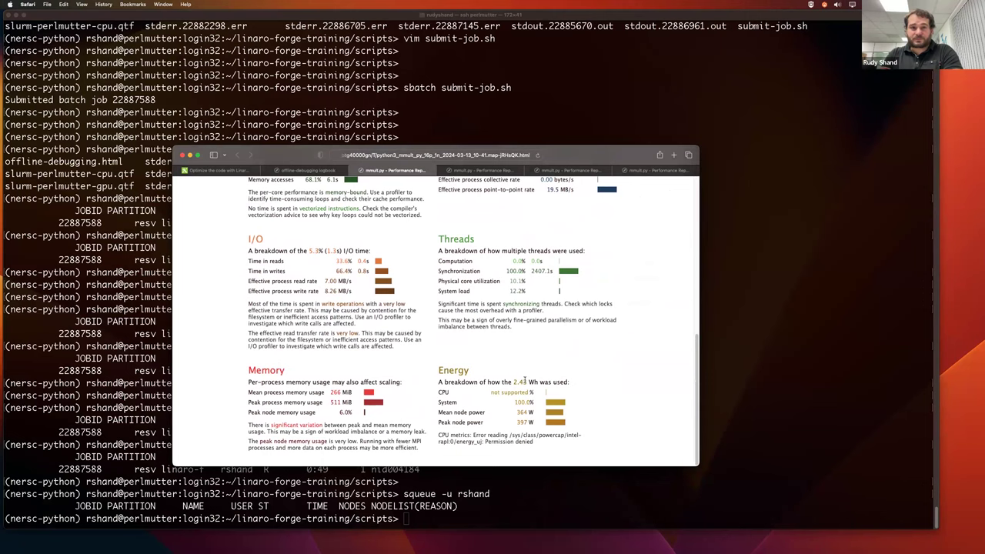
left_click_drag(513, 381, 619, 383)
scroll(539, 334, "up", 1)
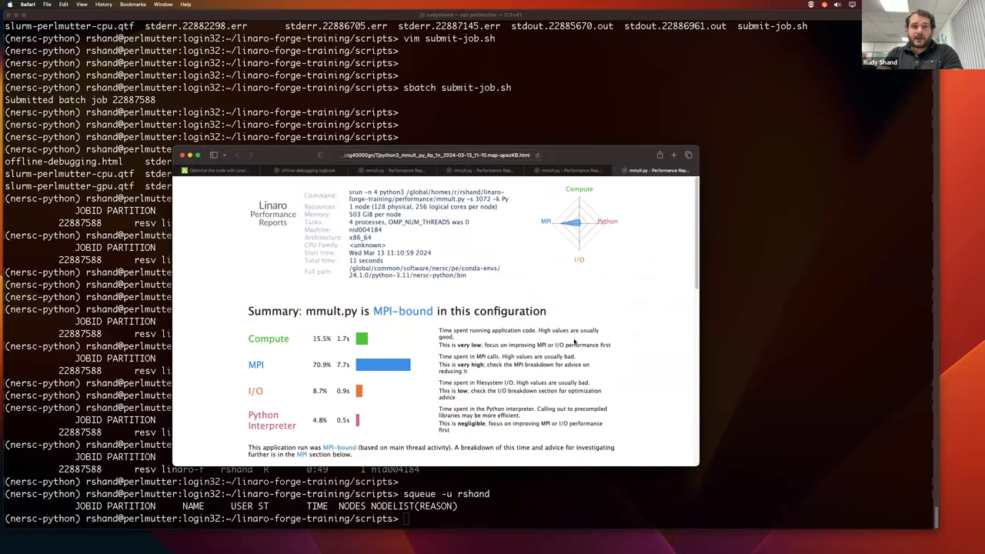
Examine the compute, MPI and total times, vector numeric ops and energy use in the 4-process report for comparison
mouse_move(350, 337)
left_mouse_down()
mouse_move(328, 346)
mouse_move(336, 340)
left_mouse_up()
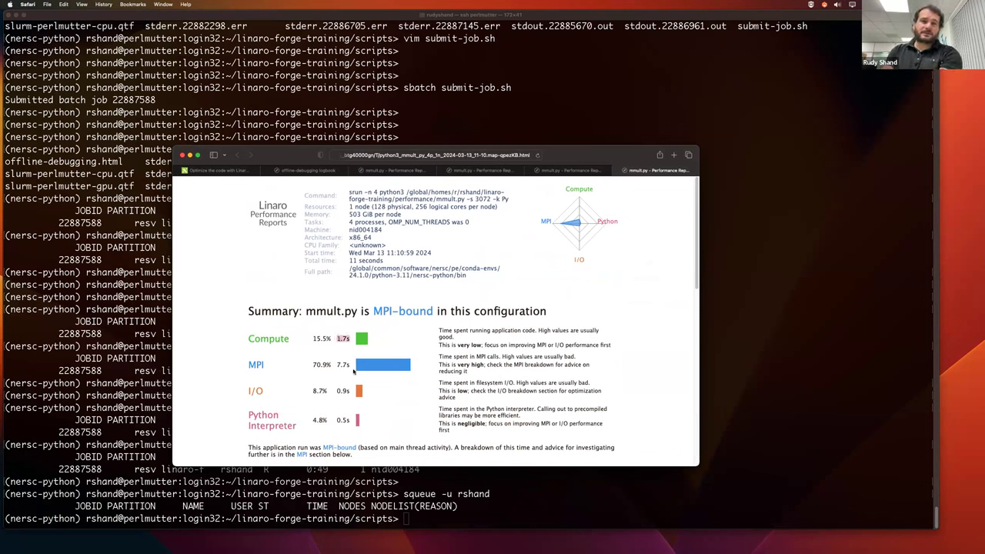
left_click_drag(350, 364, 336, 365)
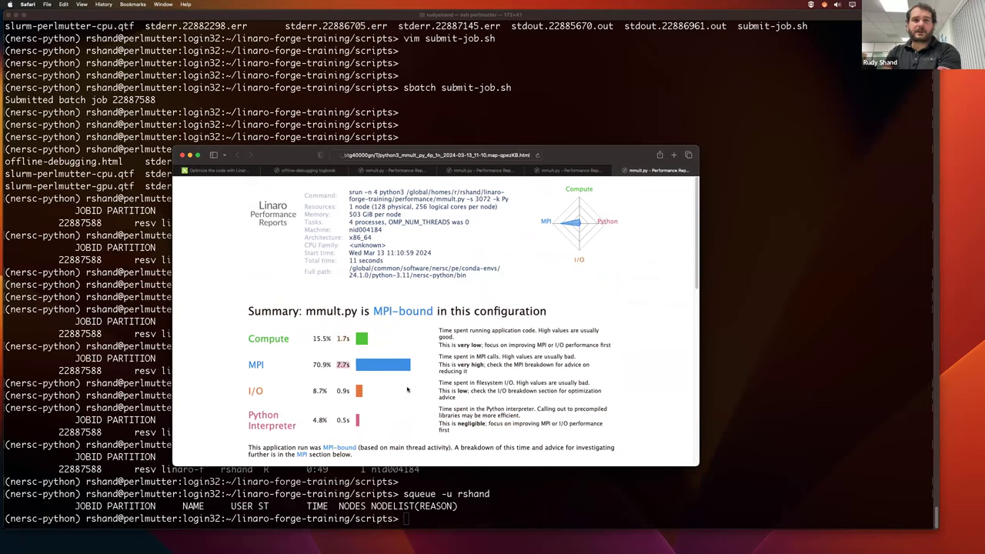
left_click_drag(389, 264, 351, 260)
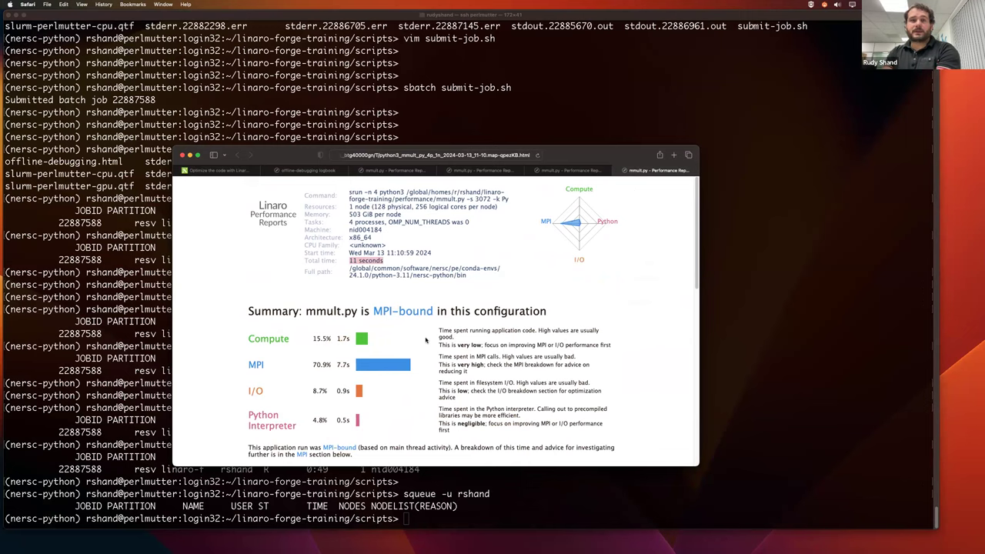
scroll(426, 340, "down", 5)
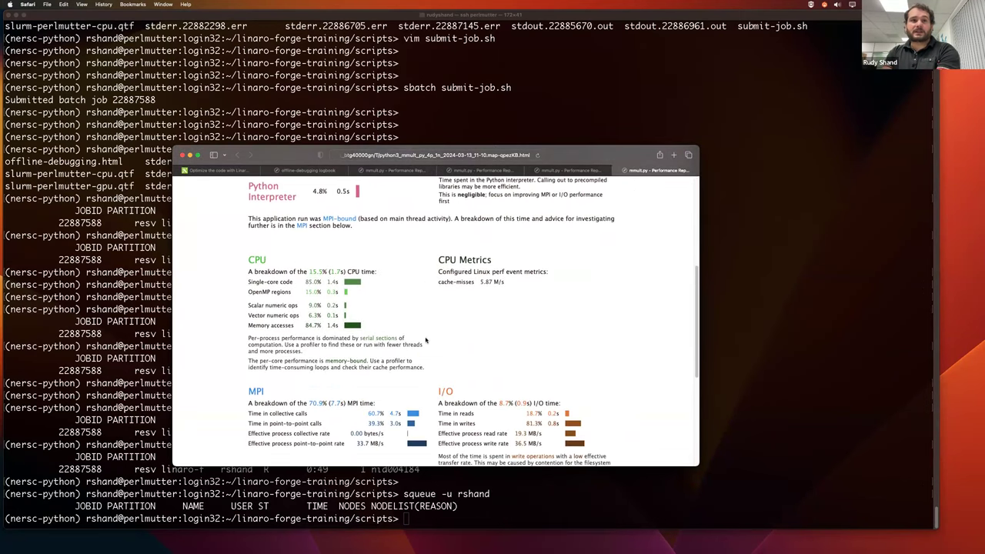
left_click_drag(249, 313, 367, 319)
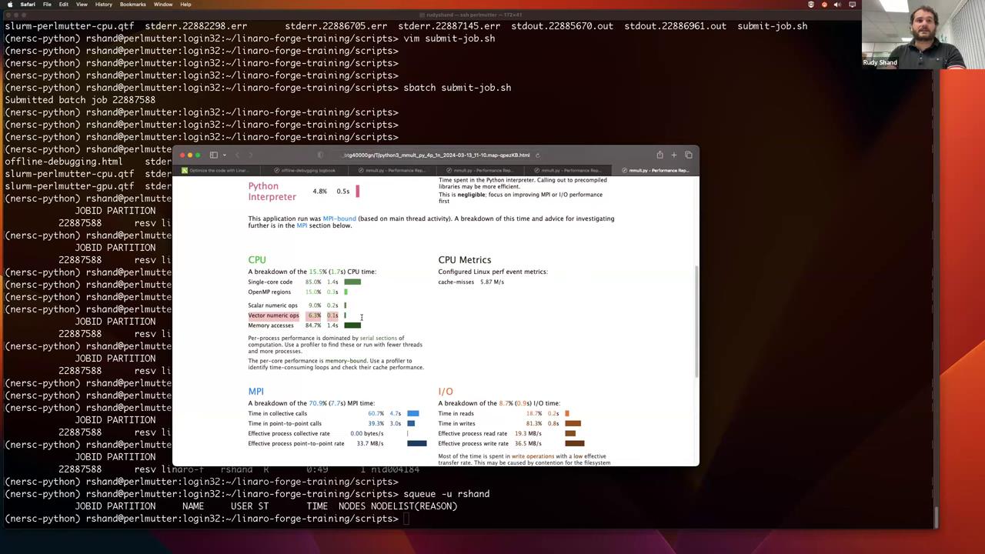
left_click(291, 333)
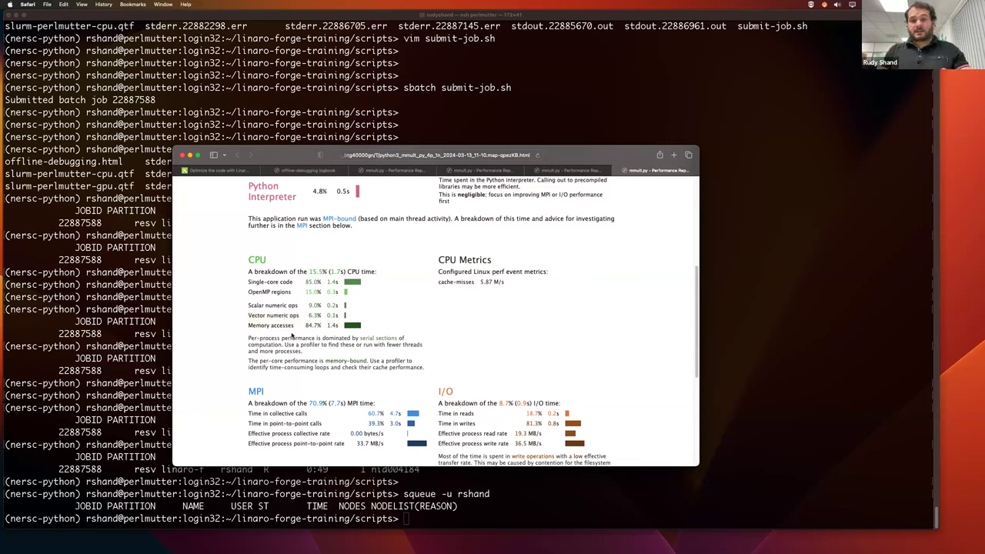
scroll(289, 331, "down", 2)
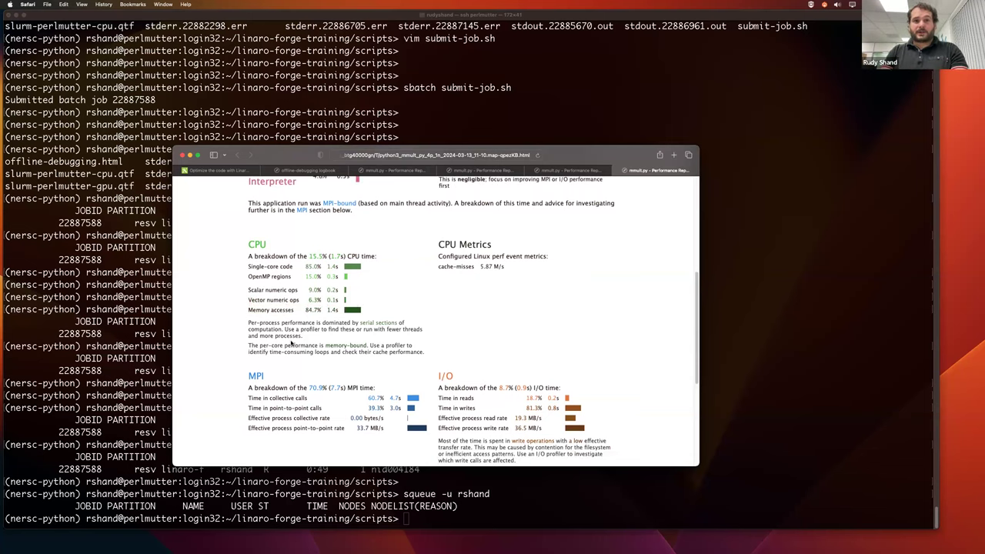
scroll(290, 339, "down", 5)
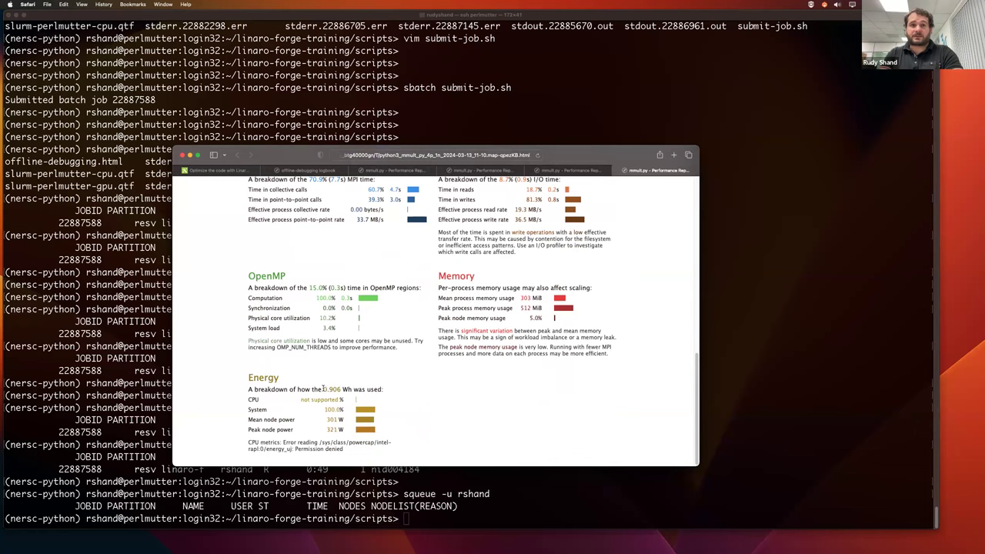
left_click_drag(323, 389, 344, 390)
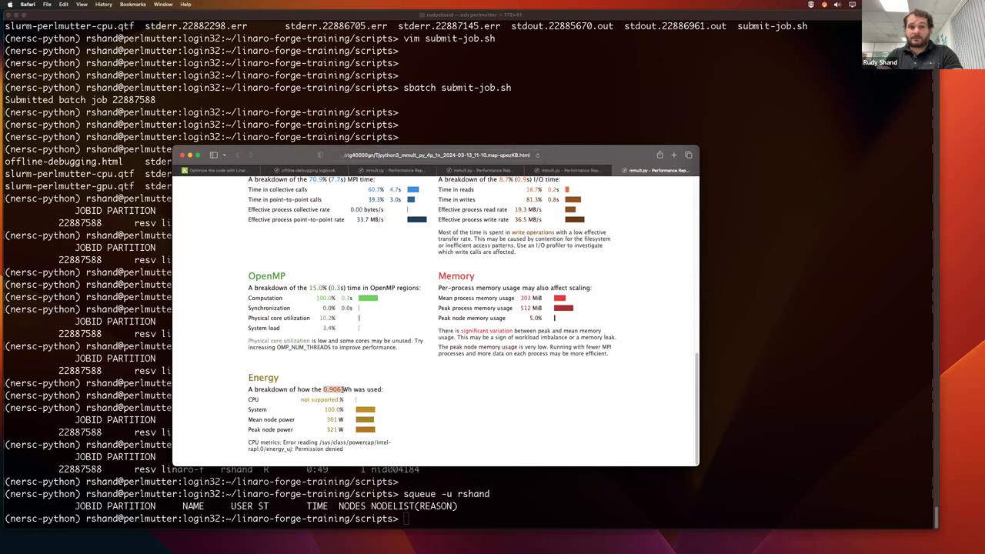
left_click(390, 398)
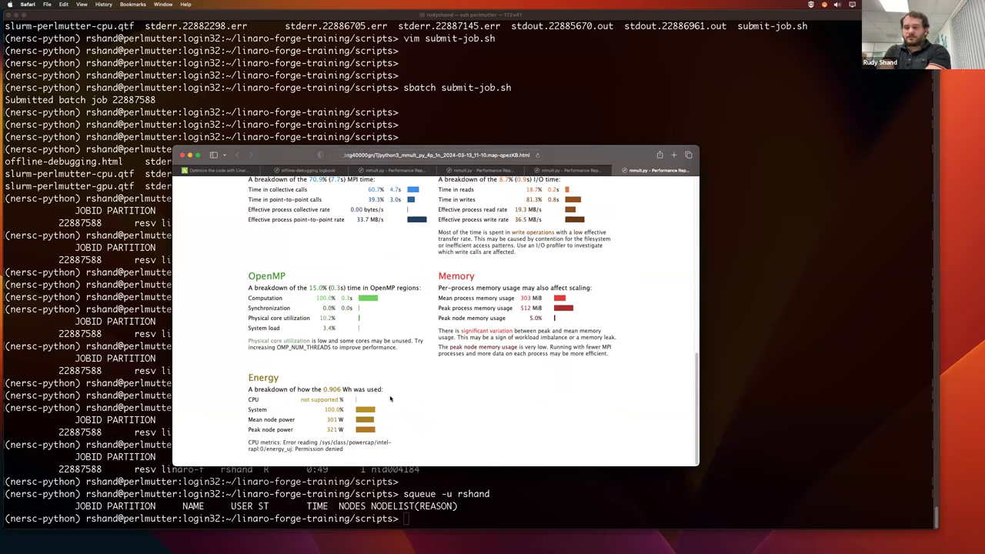
left_click_drag(323, 389, 341, 389)
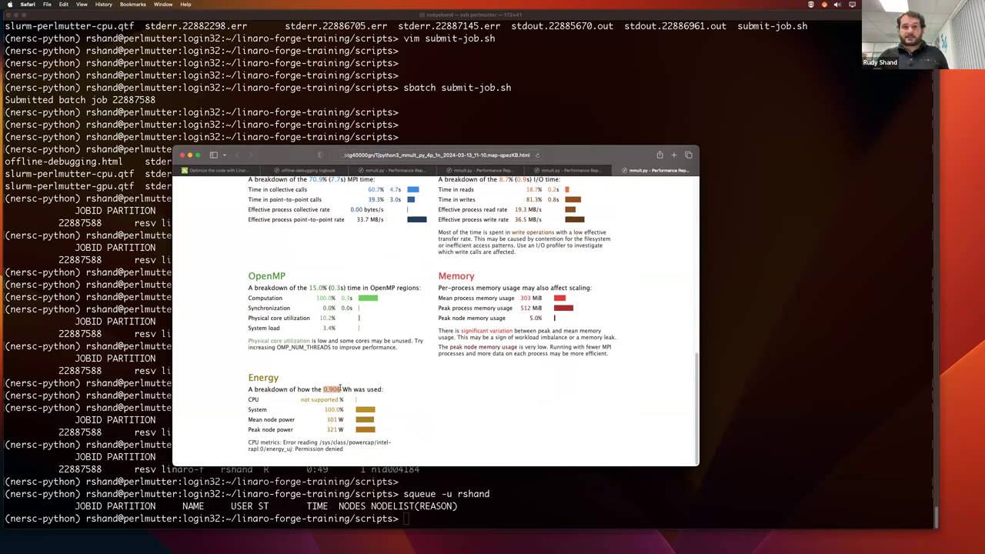
Compare the Python Interpreter time in the 4-process report with that in the 16-process report, ending on the 4-process one
scroll(446, 308, "up", 5)
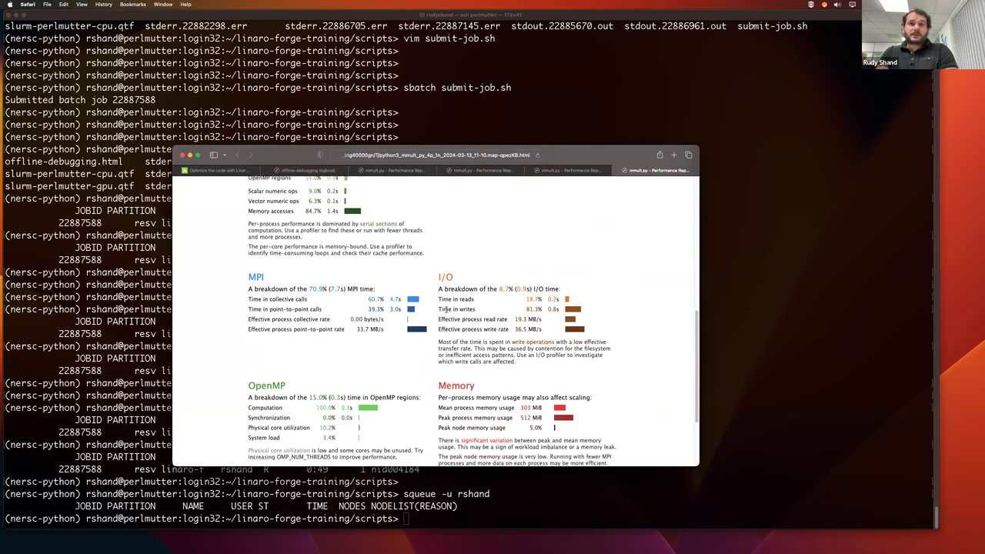
scroll(445, 308, "up", 10)
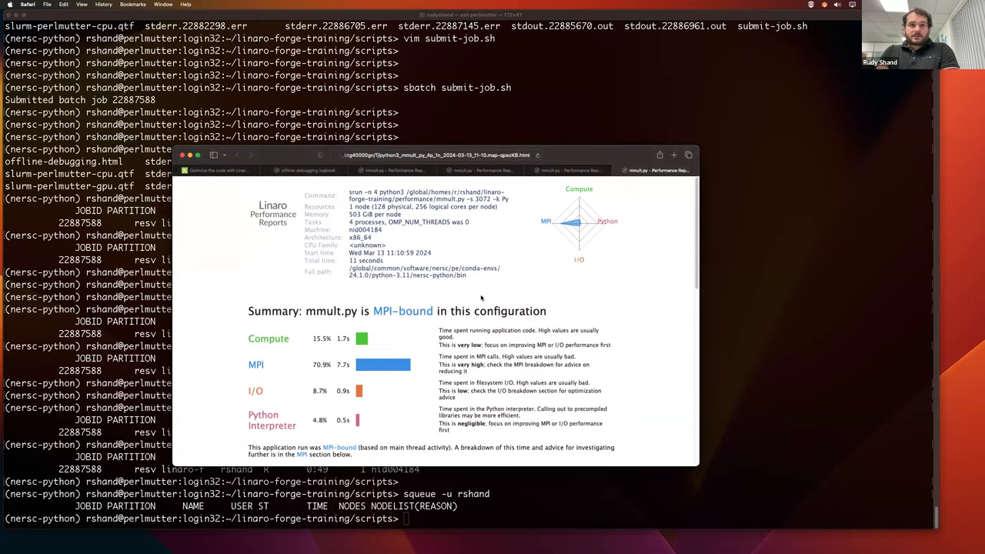
triple_click(311, 421)
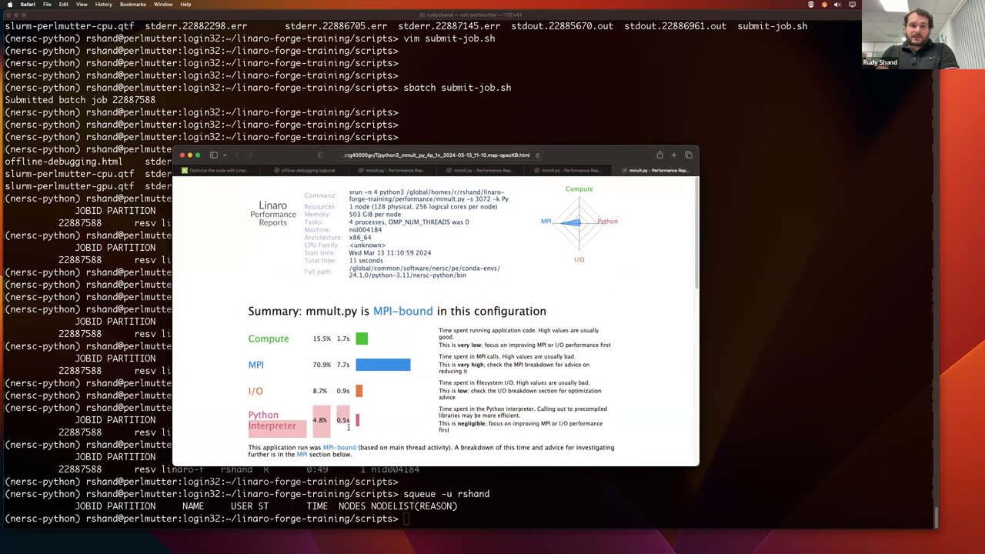
left_click(398, 171)
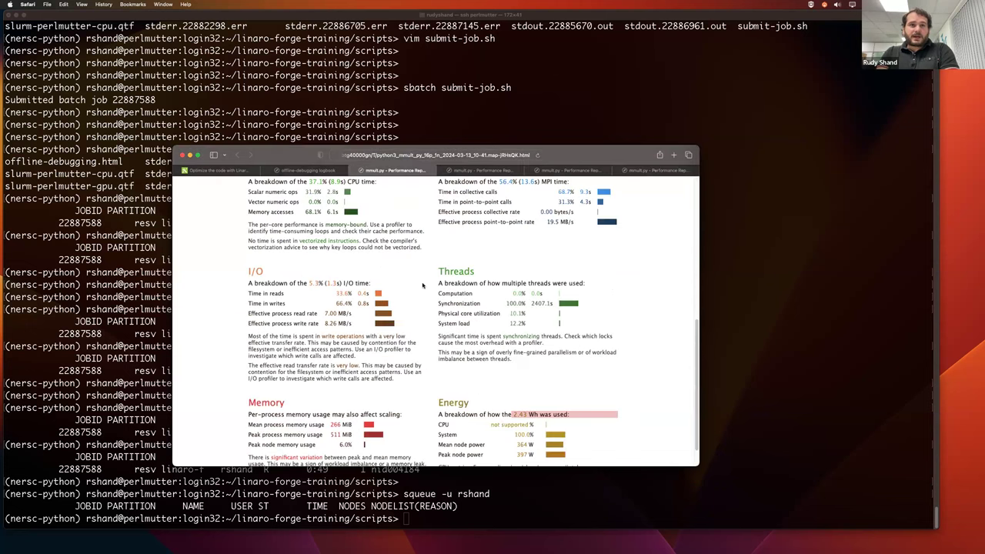
scroll(423, 286, "up", 5)
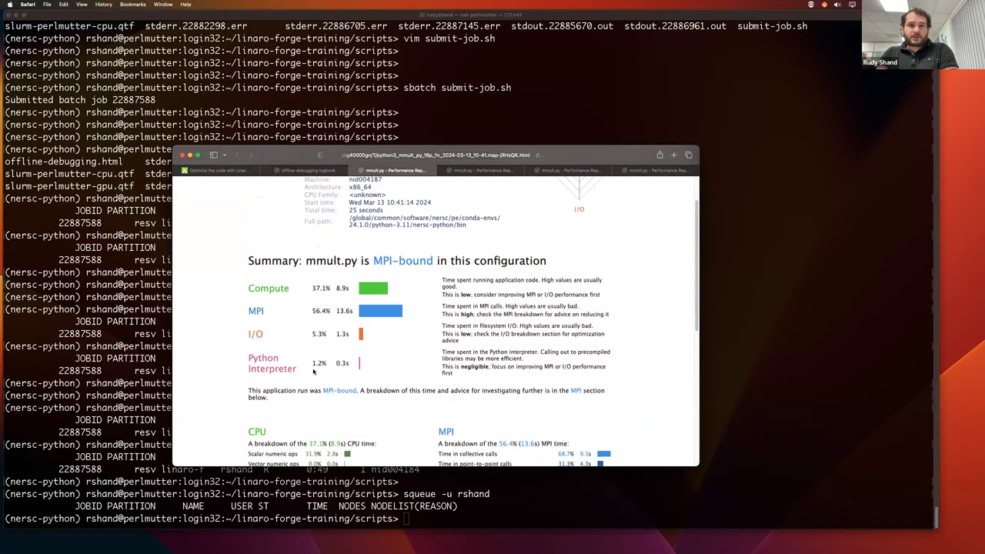
left_click_drag(312, 364, 354, 365)
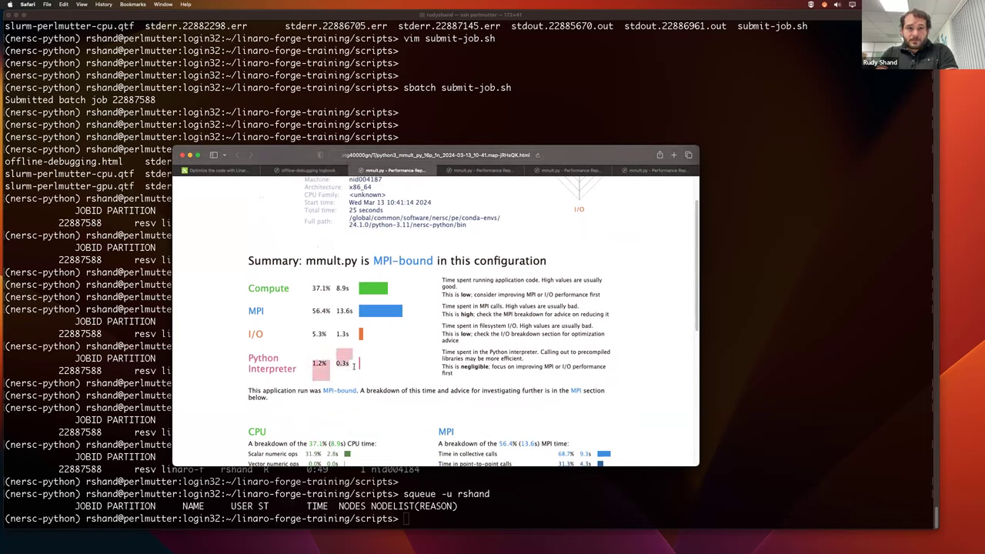
left_click(353, 366)
left_click(649, 170)
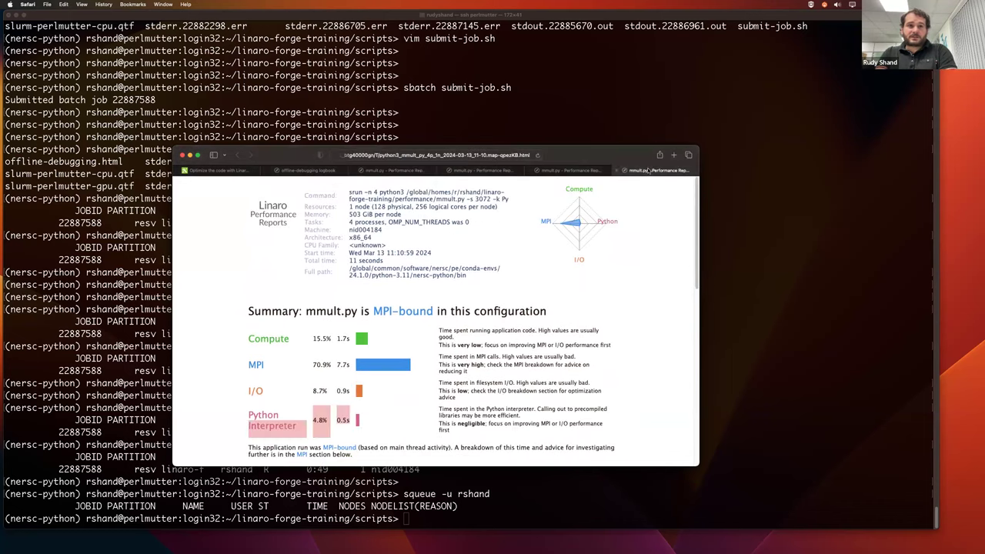
left_click(348, 437)
double_click(338, 419)
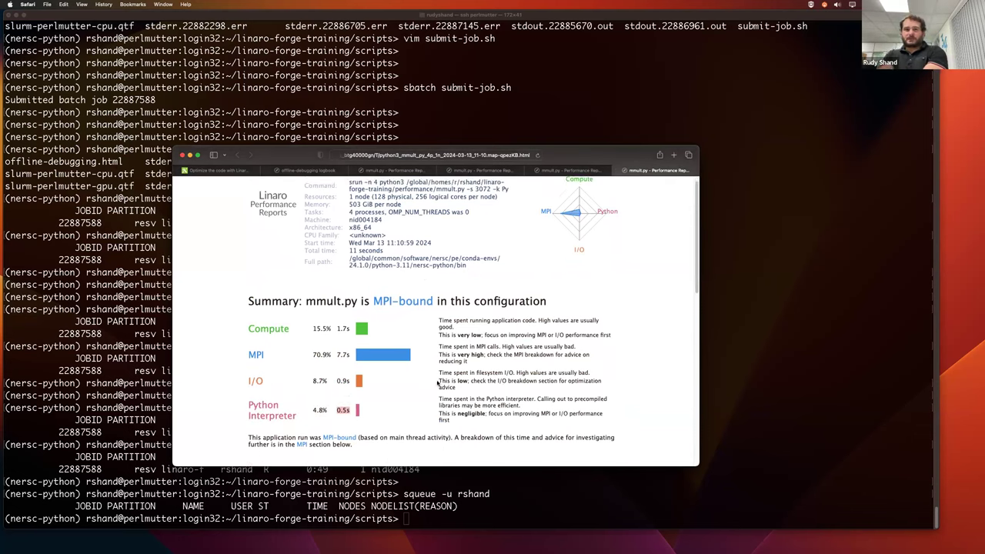
Reposition and enlarge the browser window showing the 4-process report
scroll(437, 383, "down", 1)
scroll(437, 382, "down", 1)
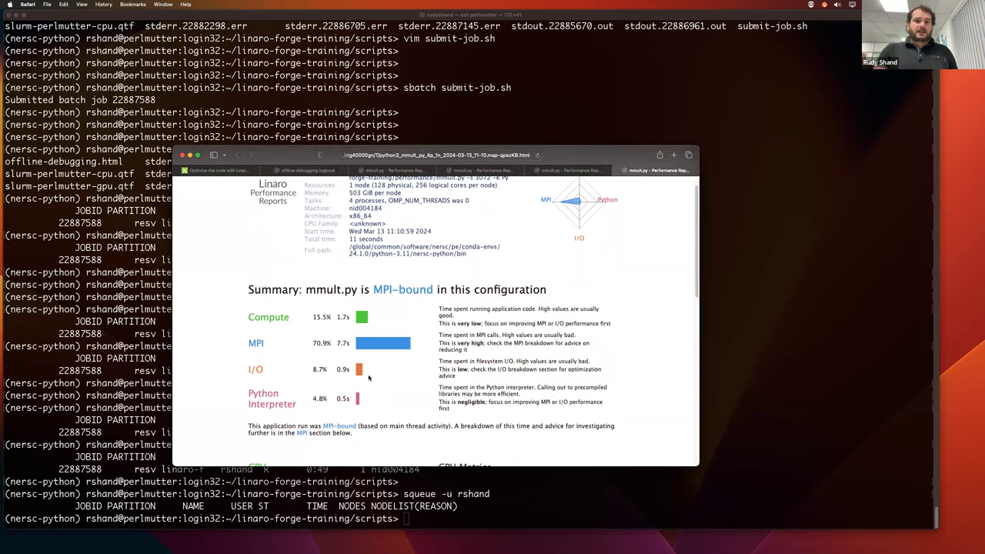
left_click_drag(274, 156, 254, 89)
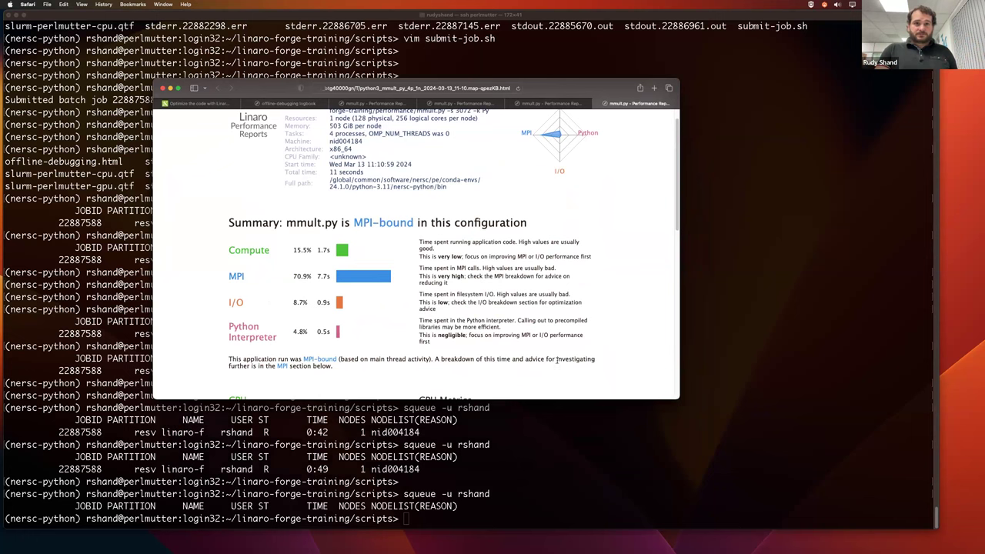
left_click_drag(678, 399, 733, 454)
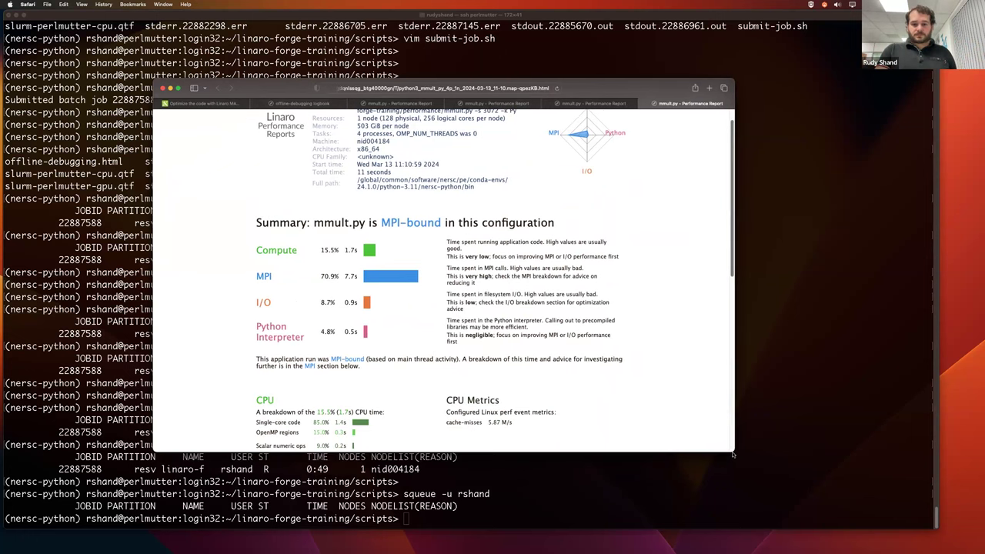
Switch to Linaro MAP and display the MPI metrics preset for the 4-process mmult.py profile
key("ctrl+Right")
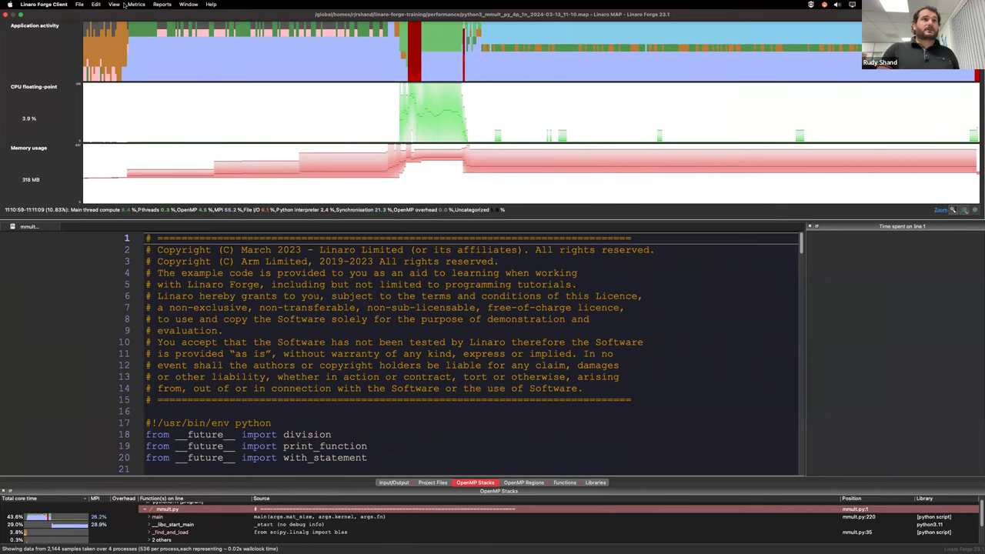
left_click(136, 4)
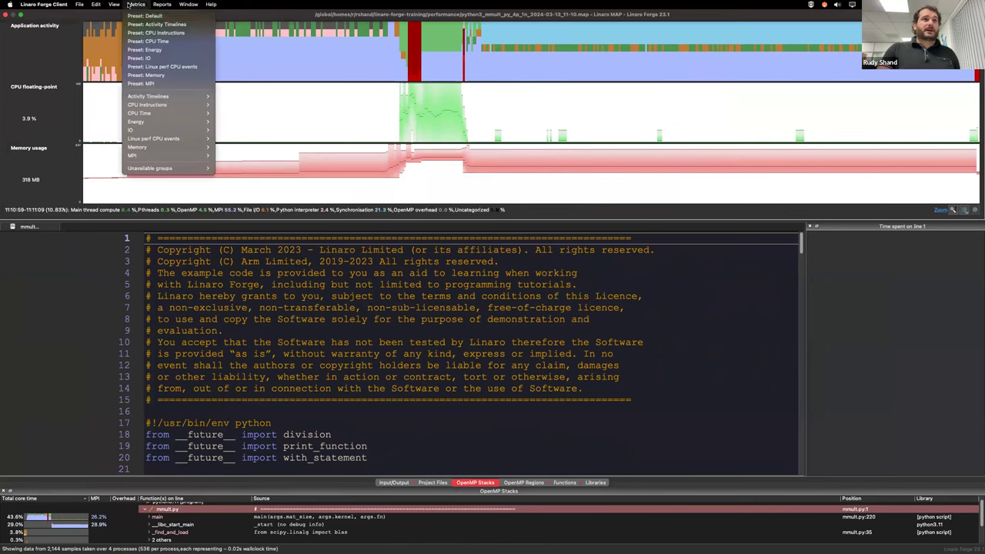
left_click(141, 83)
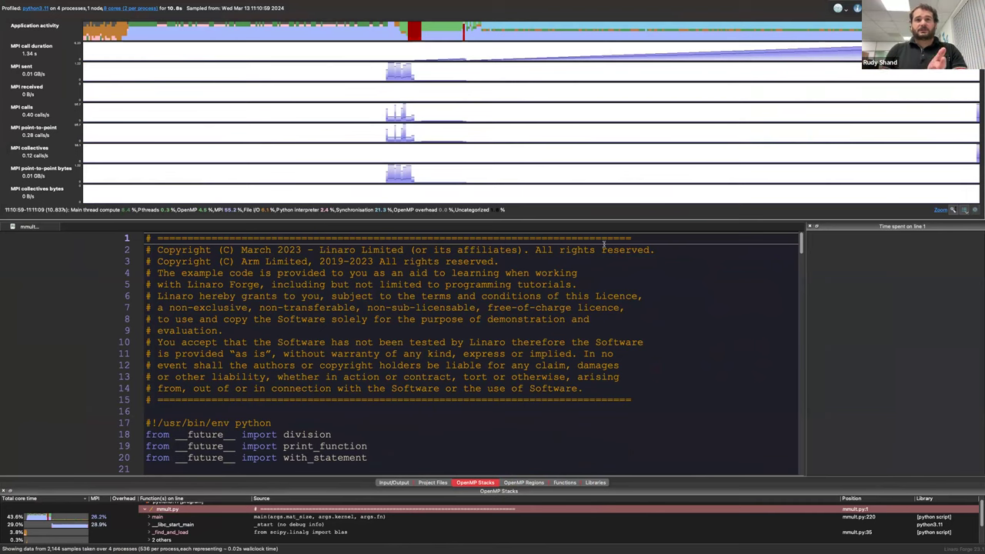
Examine the per-line time in mmult.py from the kernel loading and matrix initialisation through the MPI calls to the result writing
scroll(531, 354, "down", 20)
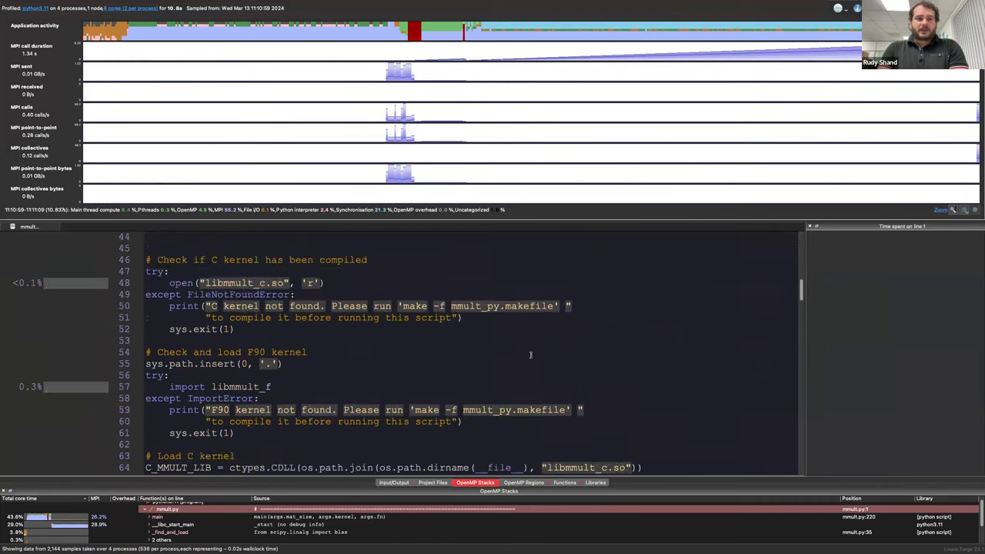
scroll(530, 355, "down", 13)
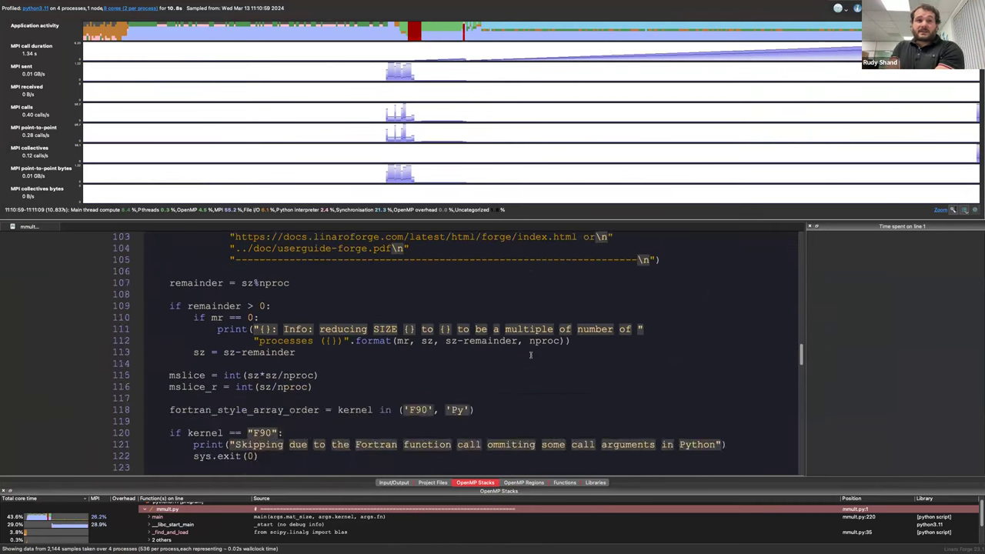
scroll(531, 354, "down", 12)
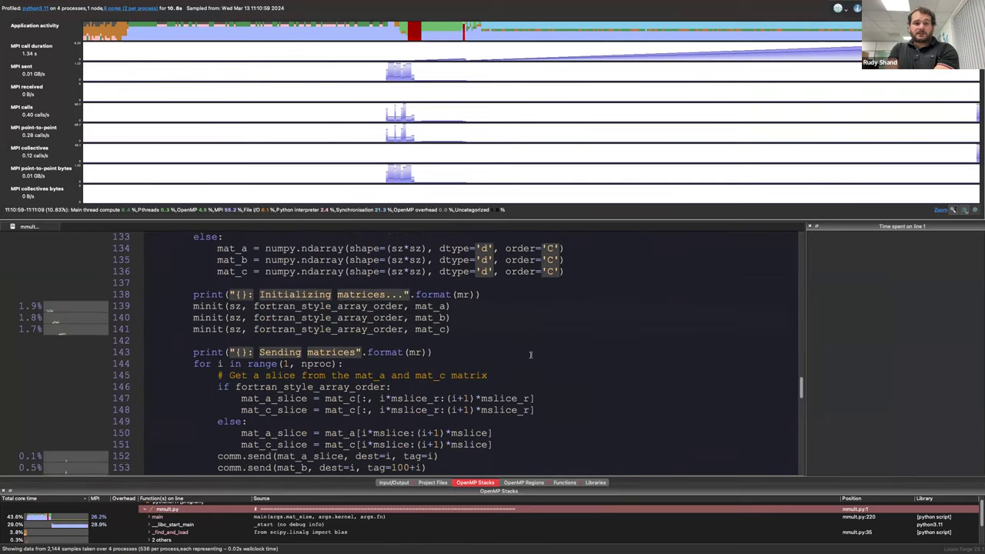
scroll(530, 355, "down", 3)
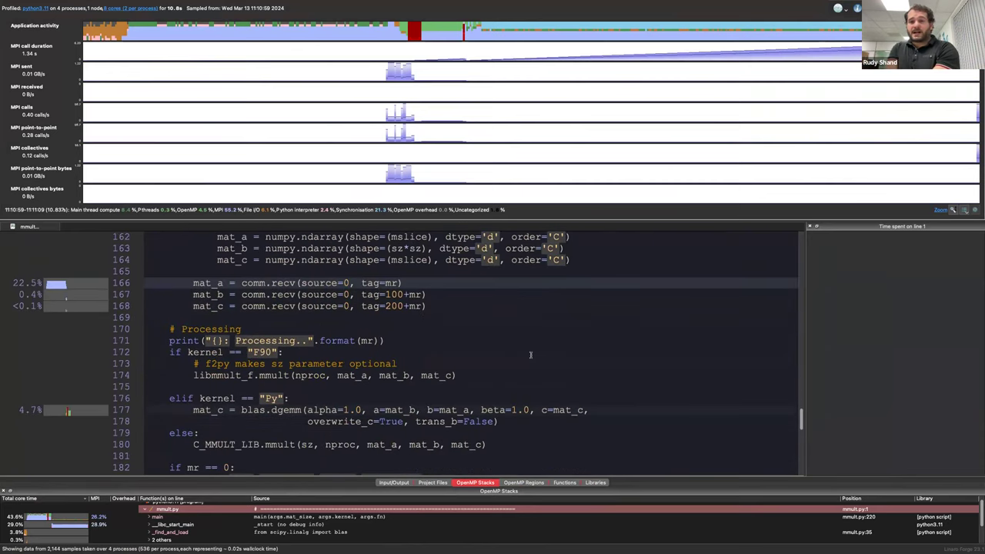
scroll(530, 355, "down", 2)
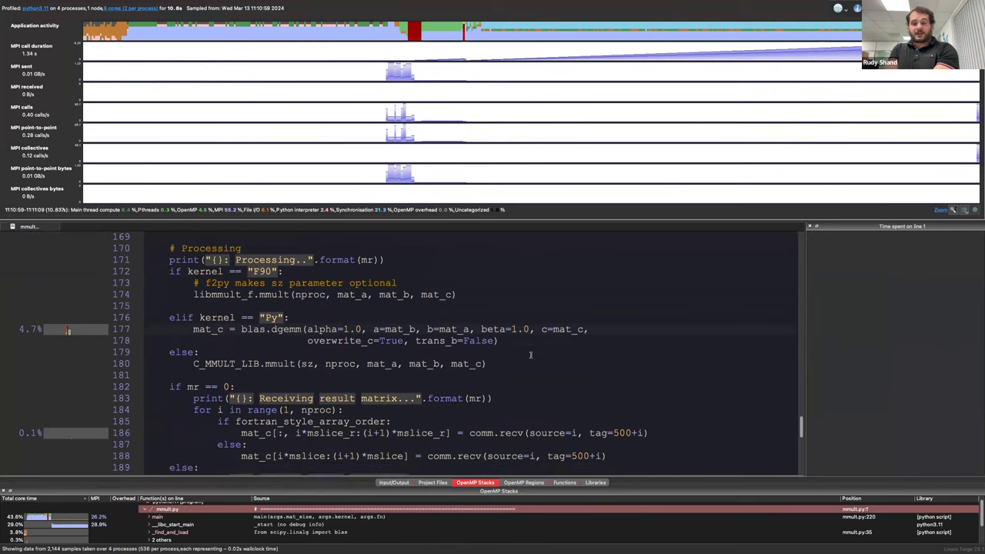
scroll(530, 355, "down", 1)
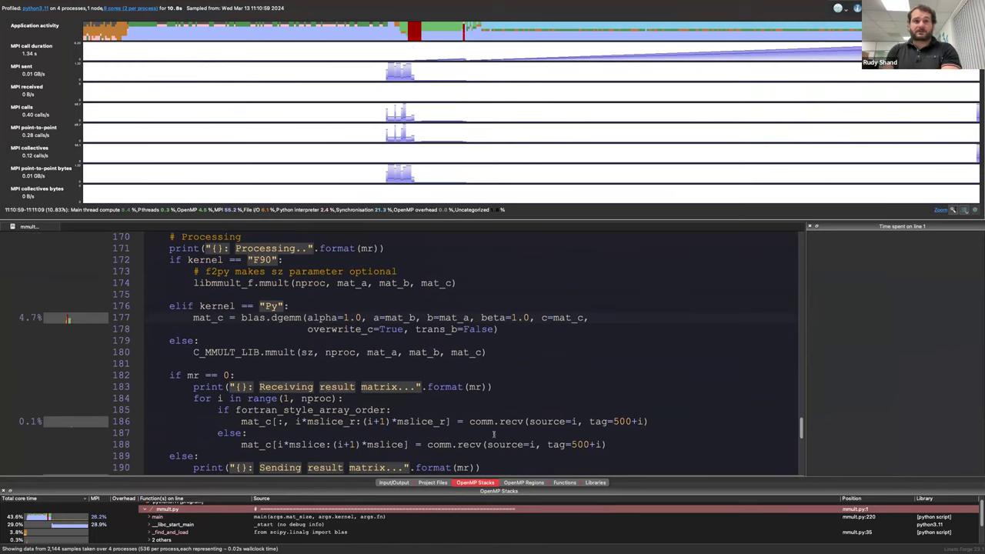
scroll(497, 455, "down", 1)
scroll(497, 455, "down", 2)
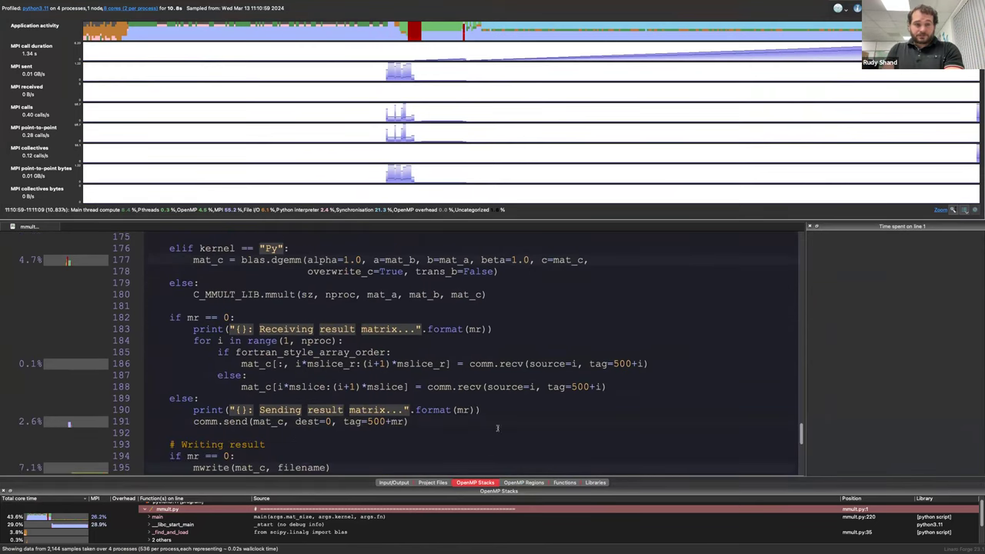
scroll(495, 409, "down", 2)
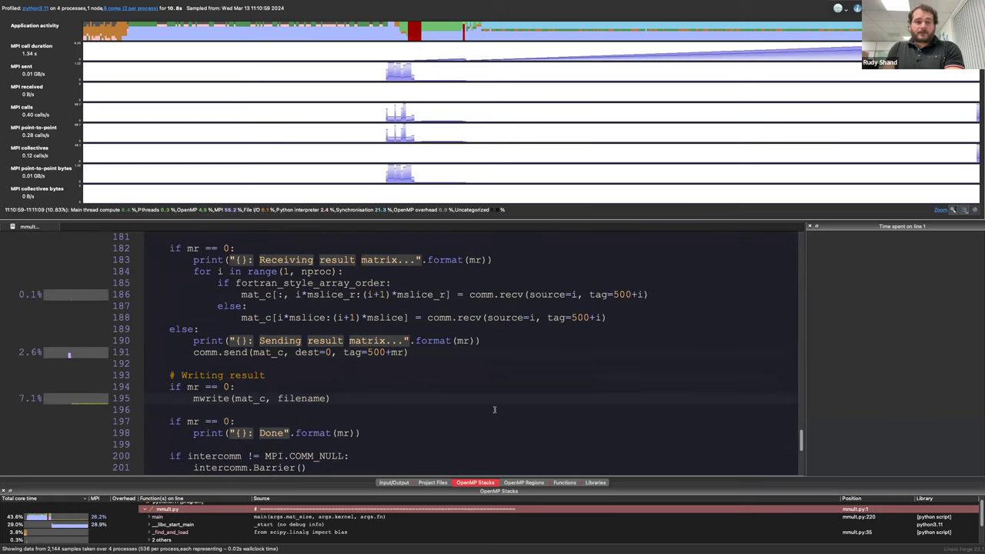
Highlight the rank 0 condition on line 182 of mmult.py that guards receiving the result matrix
scroll(487, 395, "up", 1)
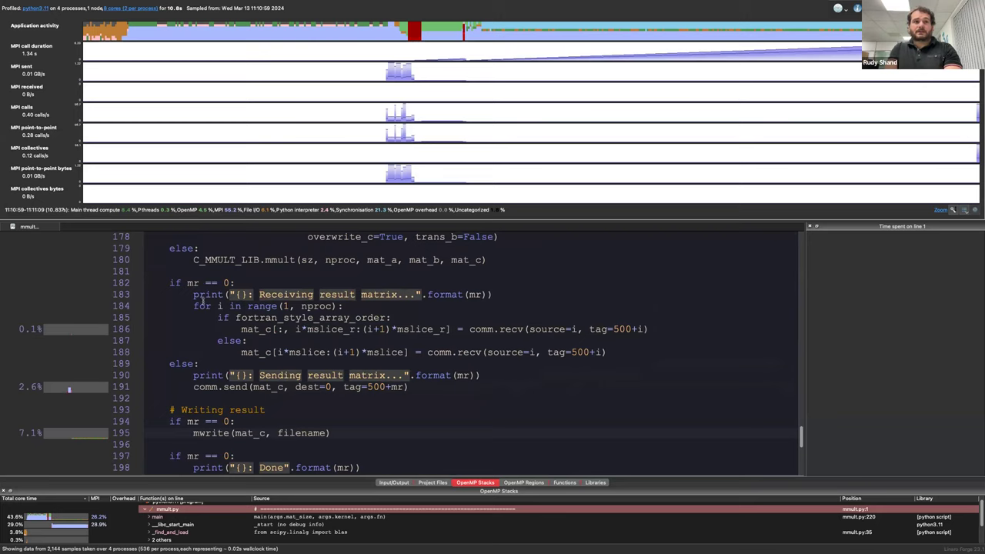
left_click_drag(167, 283, 238, 281)
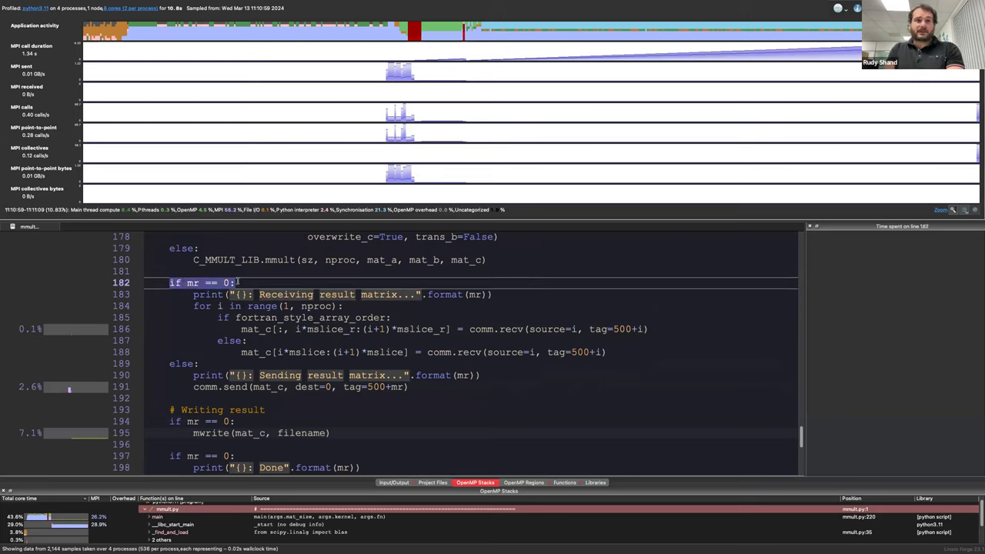
left_click(233, 282)
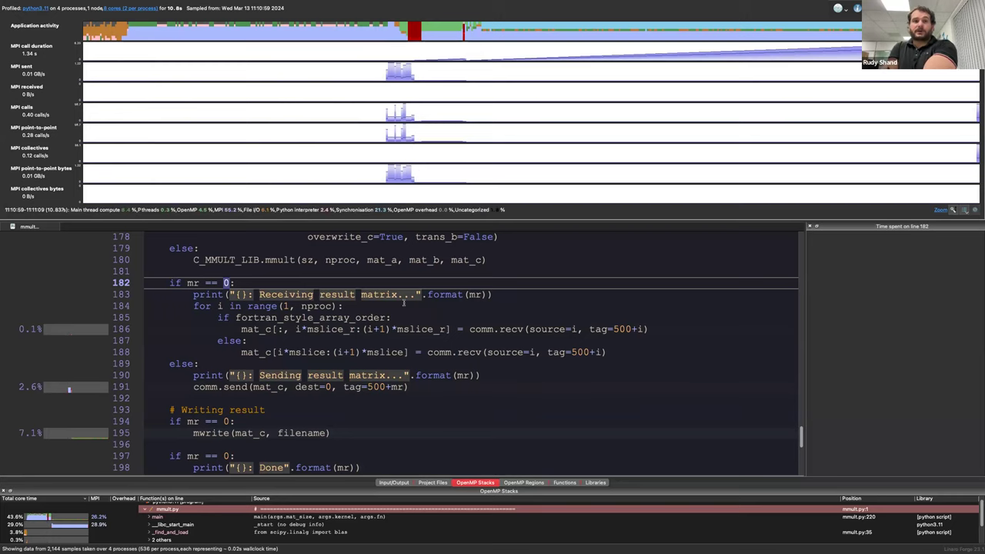
Examine the result sending, receiving and writing code in mmult.py, along with the barrier and argument parser below it
scroll(404, 303, "down", 2)
scroll(403, 303, "down", 5)
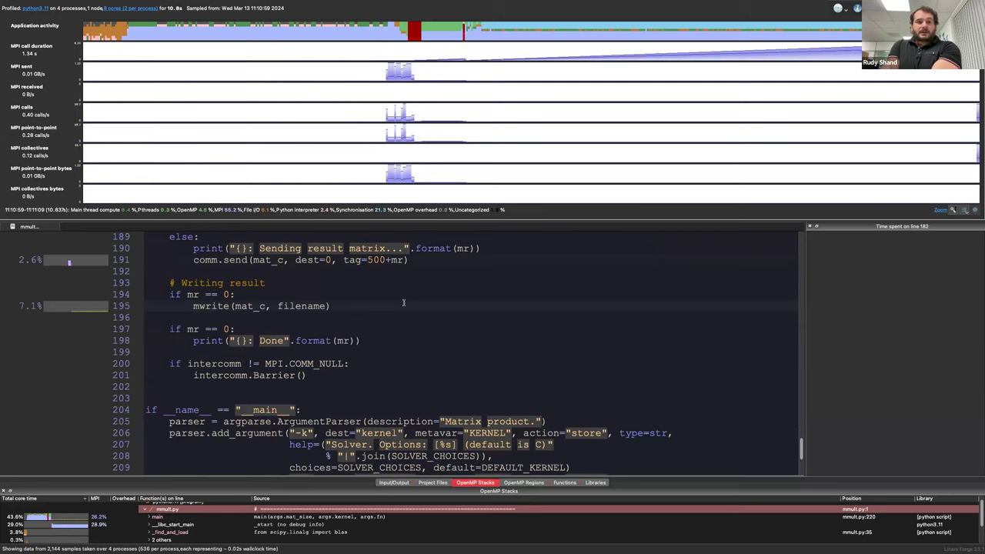
scroll(403, 303, "up", 3)
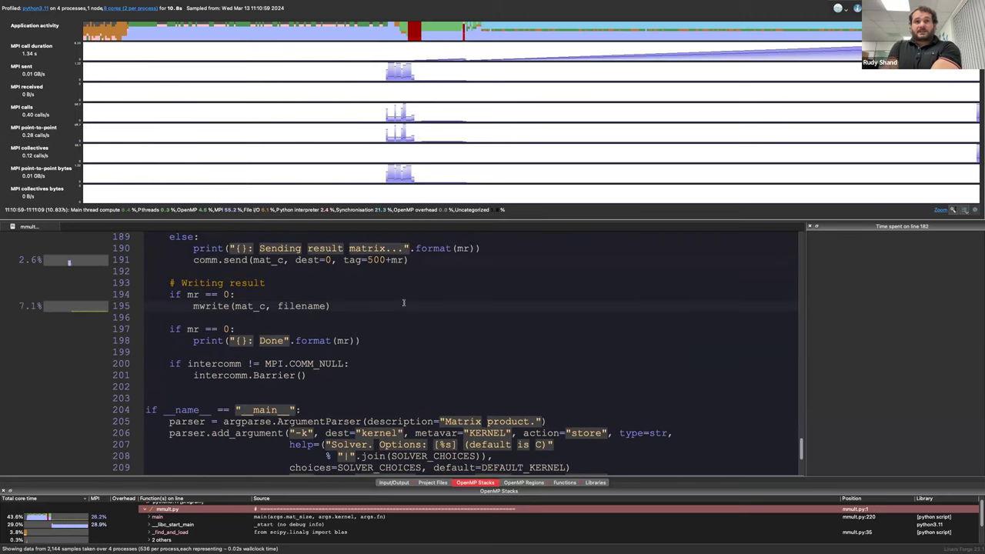
scroll(332, 332, "down", 5)
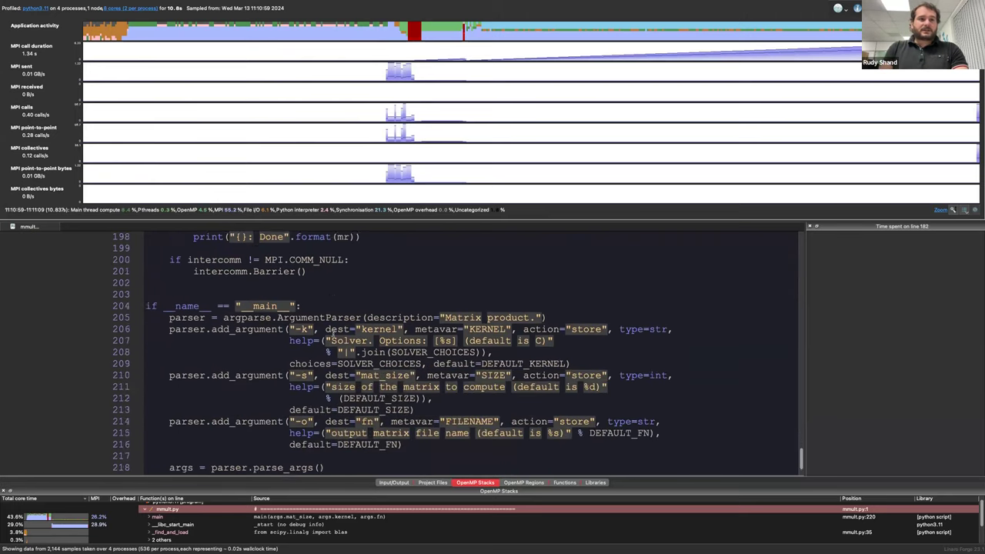
scroll(333, 332, "up", 3)
scroll(332, 332, "up", 4)
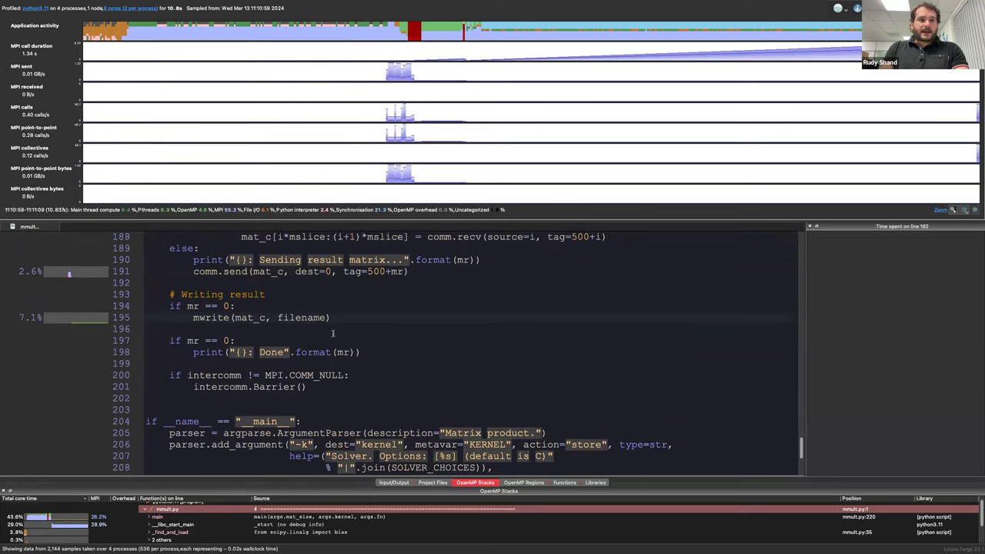
scroll(333, 332, "up", 1)
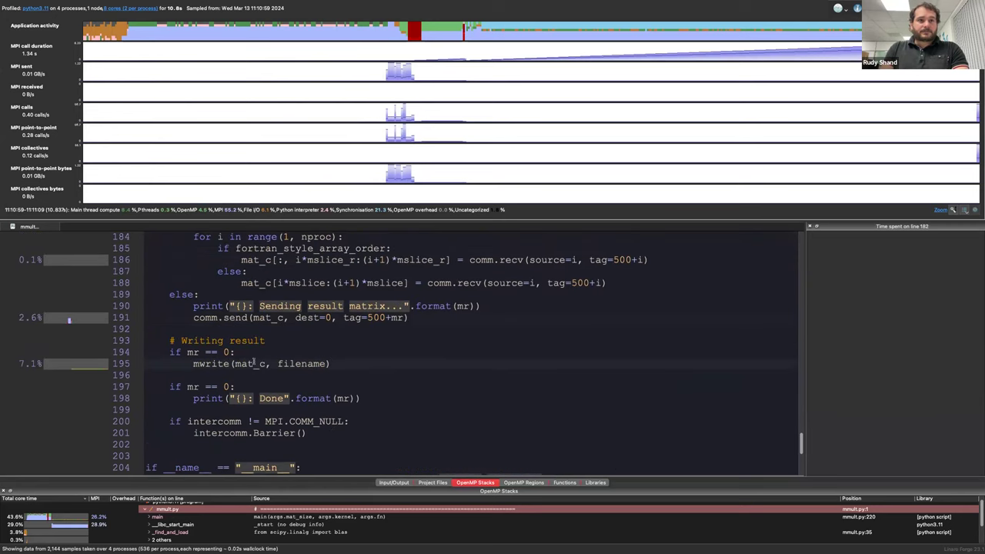
scroll(231, 362, "up", 5)
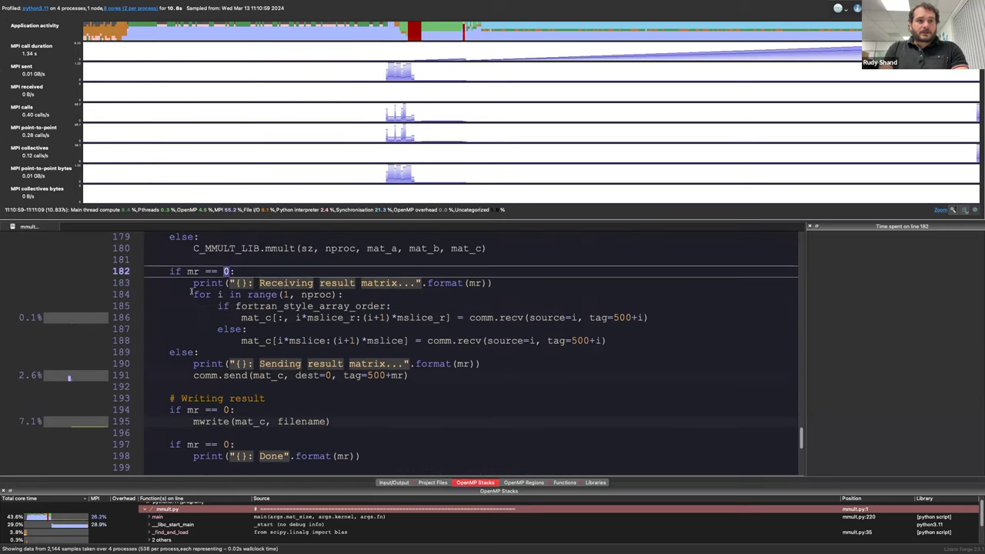
scroll(192, 294, "up", 8)
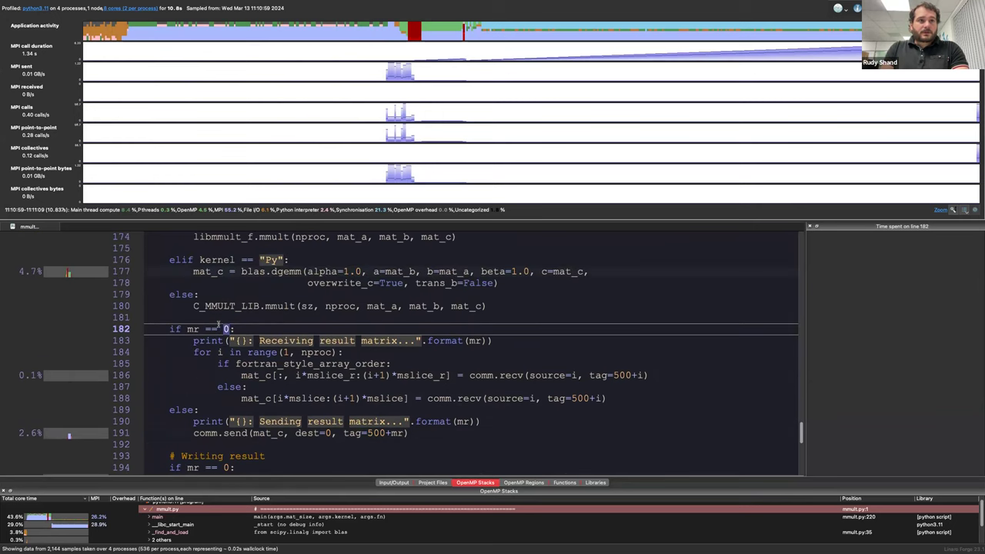
scroll(217, 324, "down", 8)
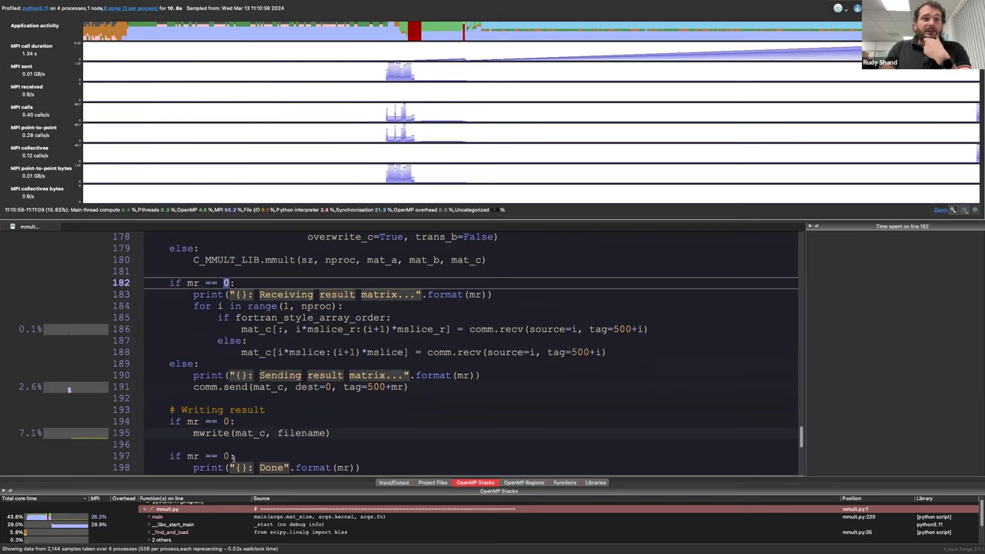
scroll(233, 434, "down", 3)
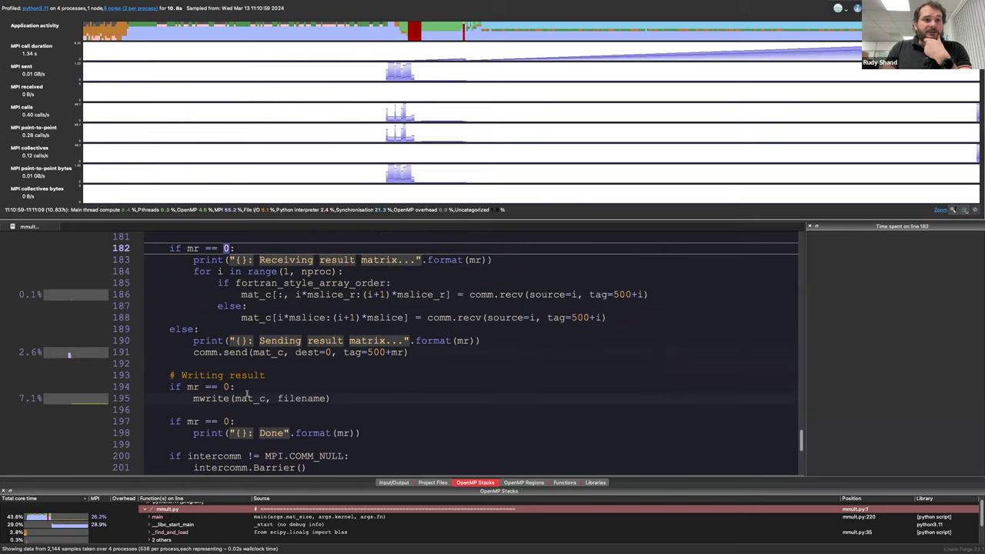
Highlight the rank 0 condition on line 194 that guards the mwrite call and review the surrounding result exchange code
left_click_drag(237, 388, 170, 388)
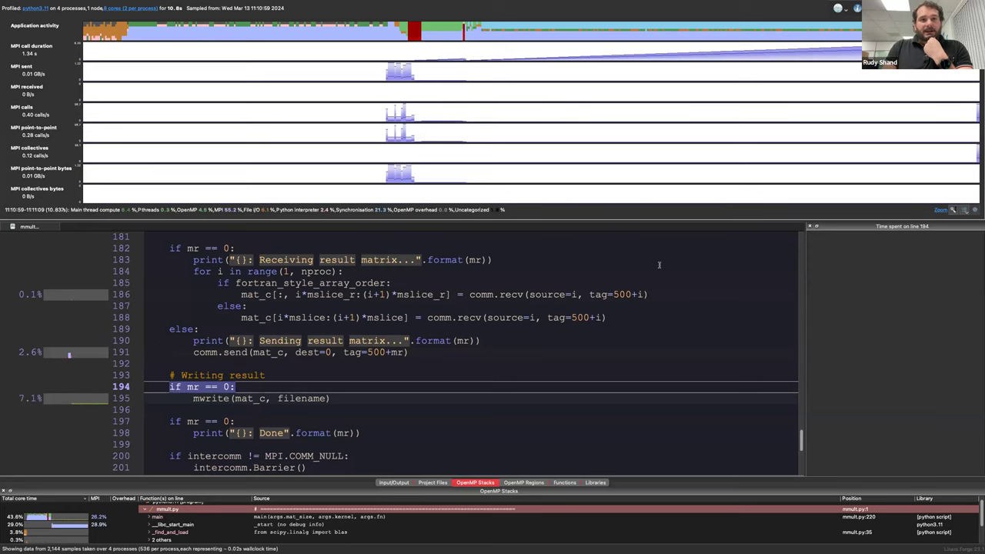
scroll(659, 265, "up", 1)
scroll(658, 265, "up", 2)
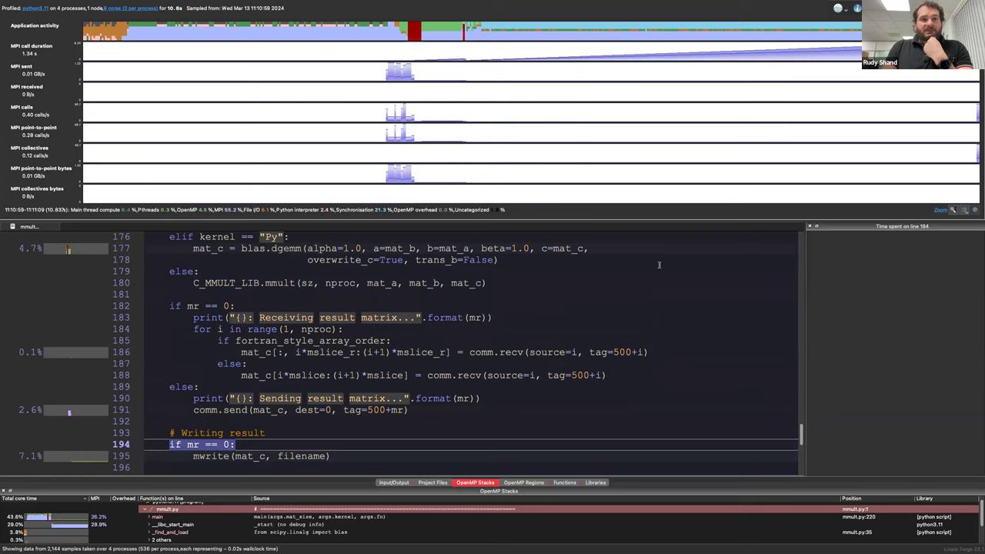
scroll(659, 264, "down", 5)
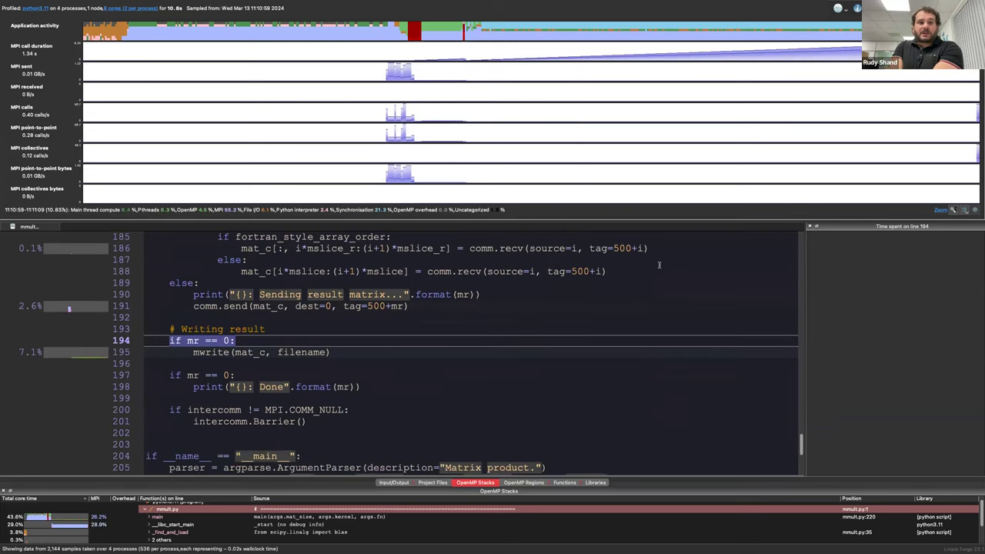
scroll(659, 265, "up", 1)
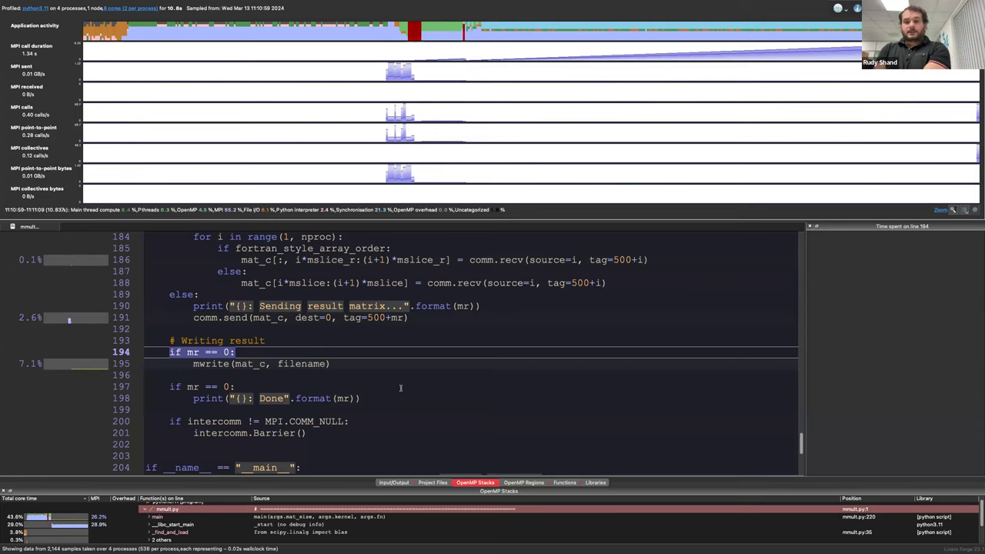
scroll(401, 388, "down", 1)
scroll(400, 388, "up", 2)
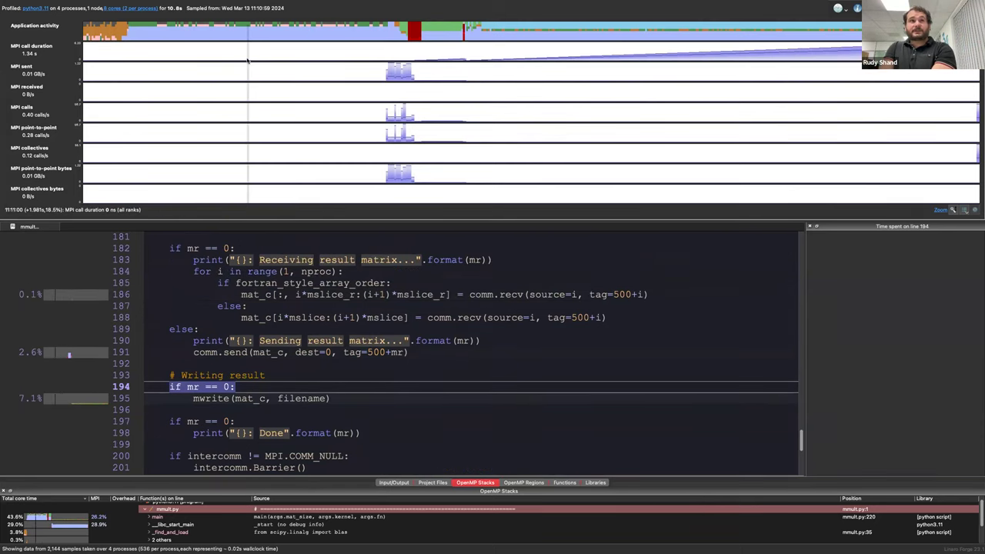
Close the 4-process mmult.py profile and return to the Linaro Forge welcome page
mouse_move(205, 4)
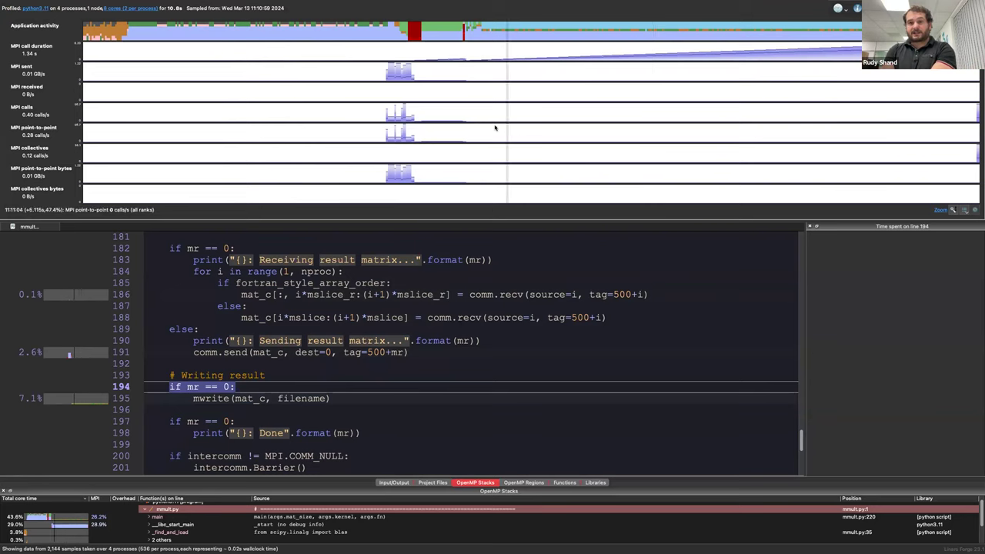
mouse_move(77, 14)
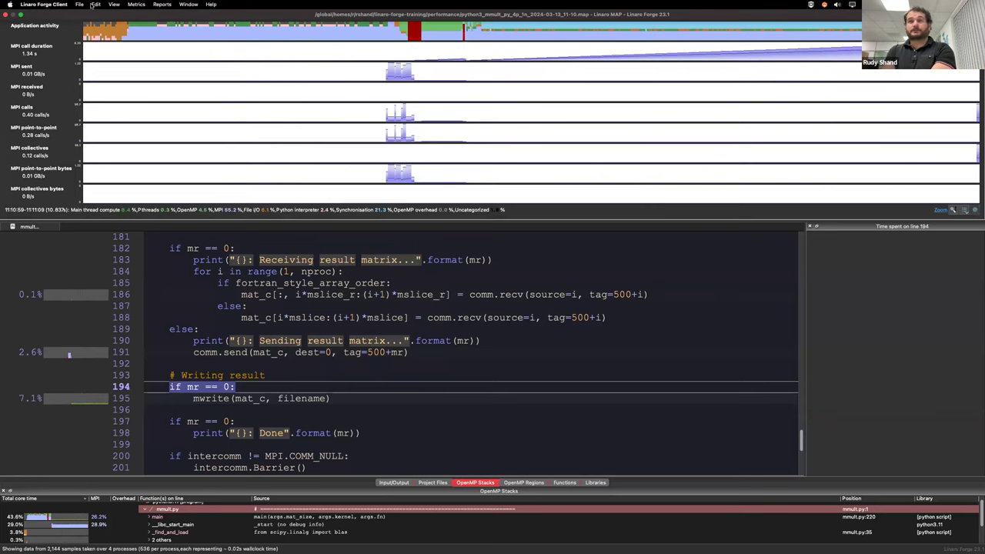
left_click(79, 4)
left_click(88, 41)
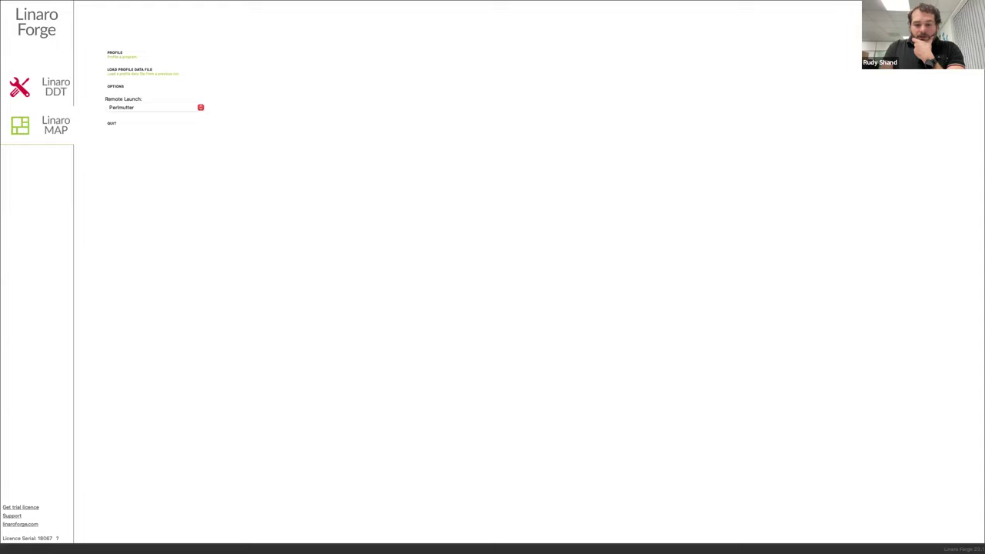
Switch to the Perlmutter terminal, list the scripts directory, then move up to linaro-forge-training and list its contents
key("ctrl+Left")
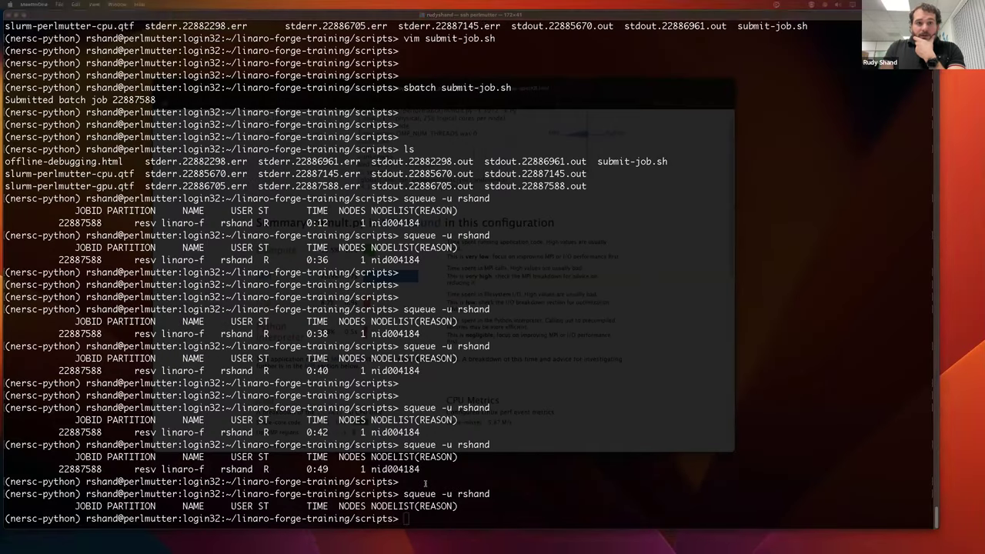
key("Return")
key("Return")
key("Return")
type("ls")
key("Return")
type("cd ../")
key("Return")
type("ls")
key("Return")
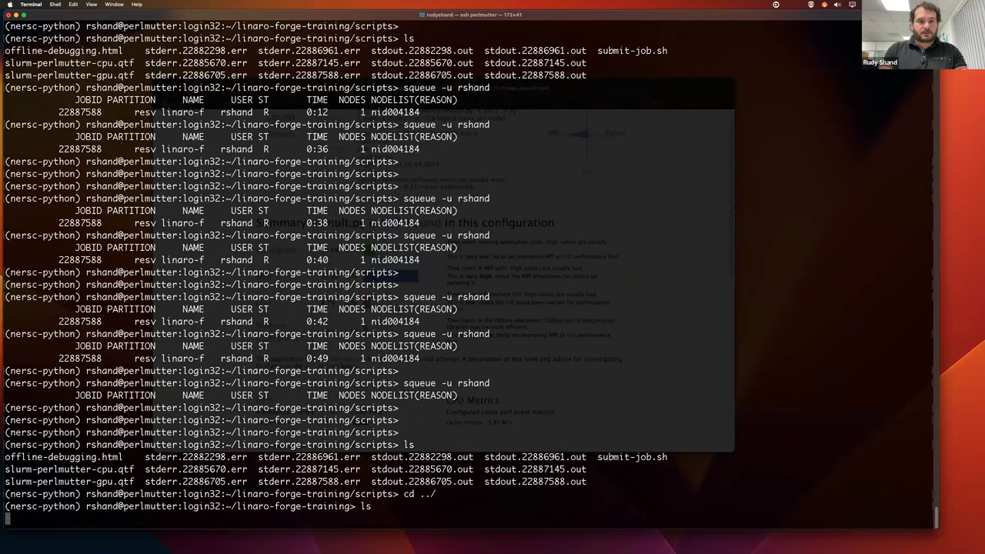
Go into the performance directory in the Perlmutter terminal and list its files
type("c")
type("d s")
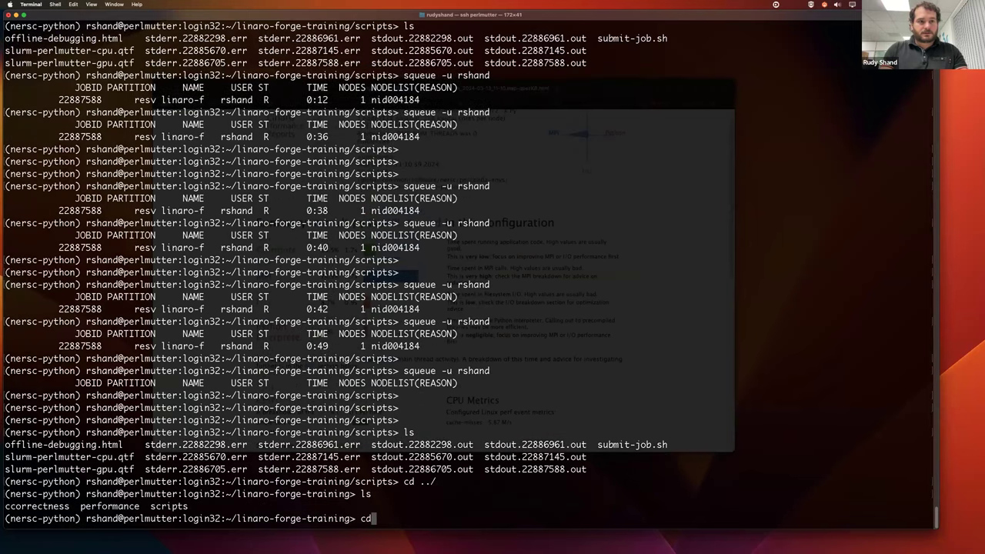
key("BackSpace")
type("pe")
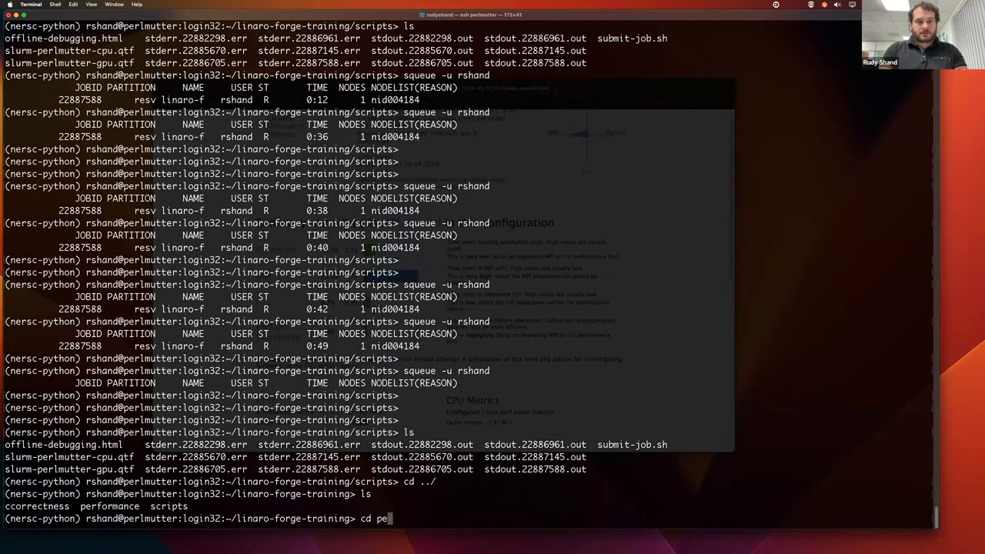
key("Tab")
key("Return")
type("ls")
key("Return")
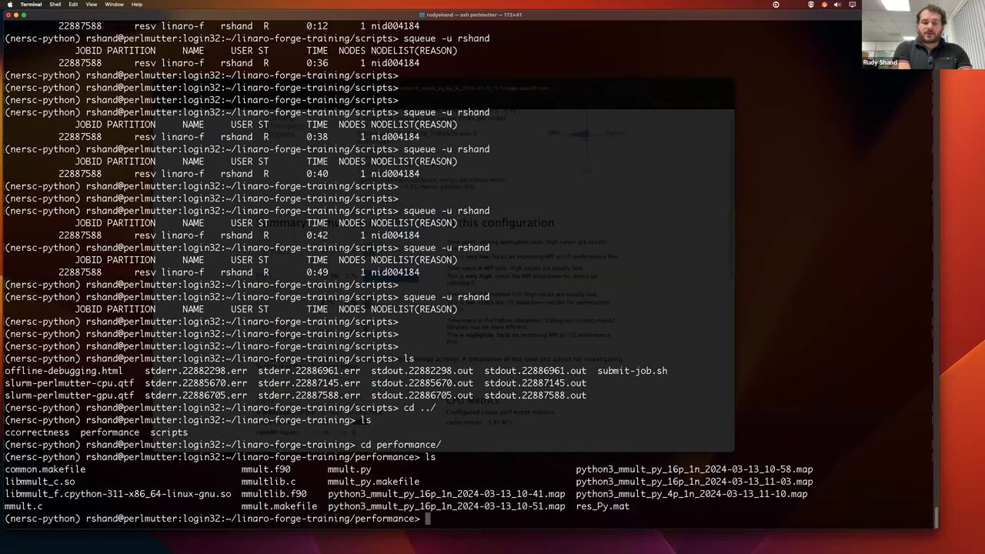
key("Return")
key("Return")
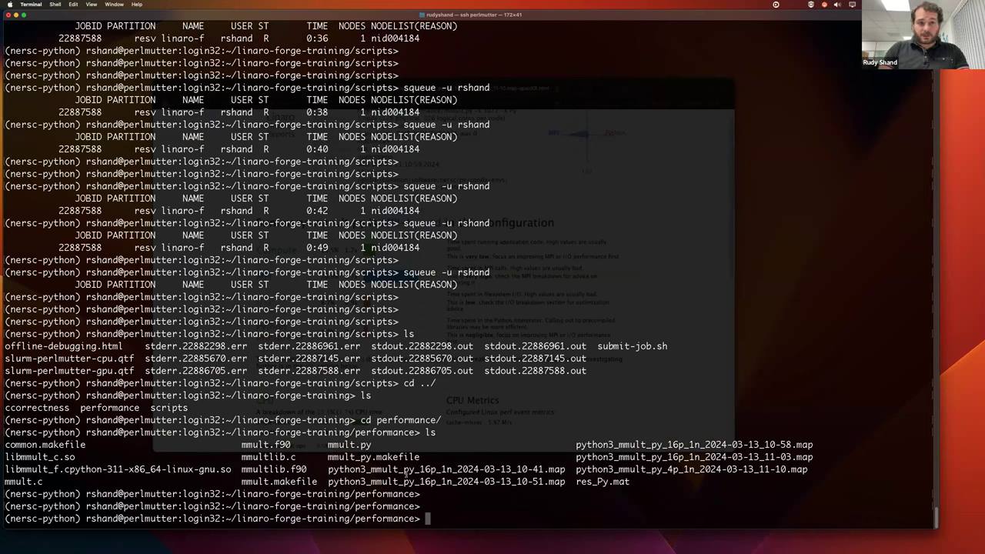
Build the C and Fortran matrix multiplication programs with make -f mmult.makefile
type("ma")
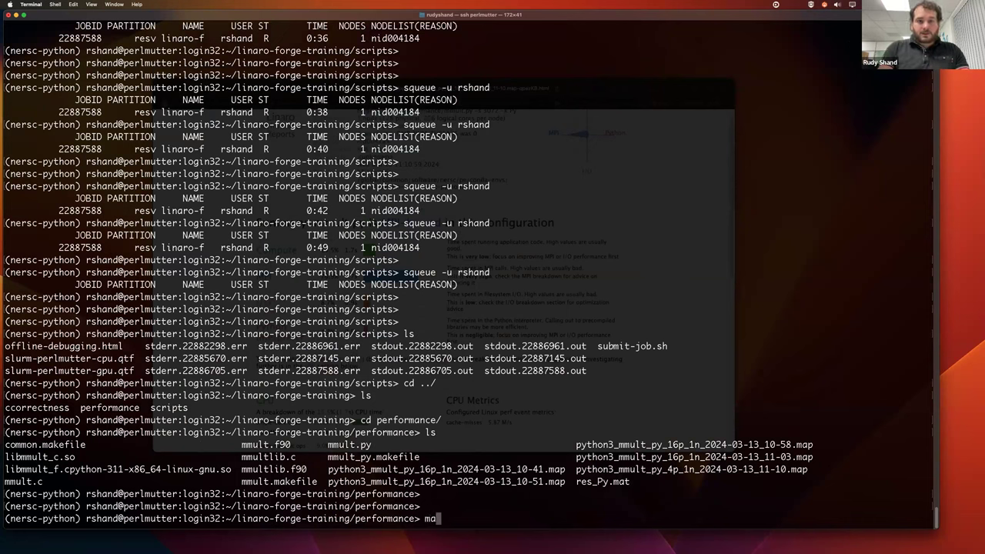
type("ke -f mmult")
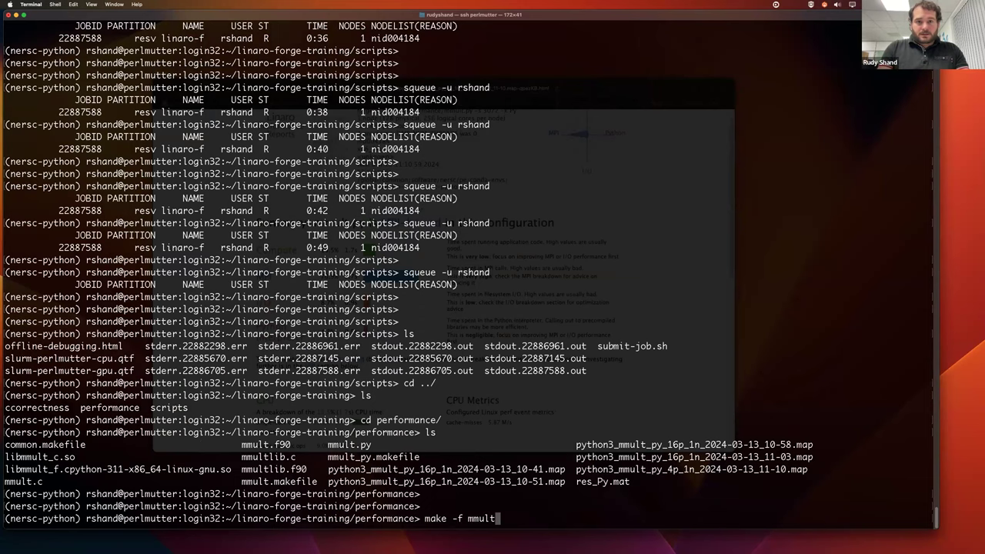
type(".m")
key("Tab")
key("Return")
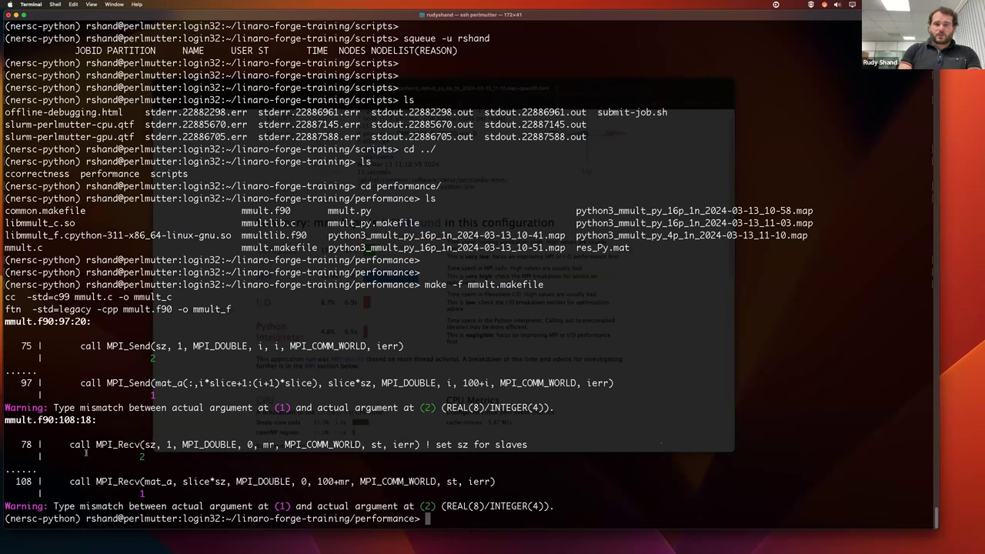
key("Return")
key("Return")
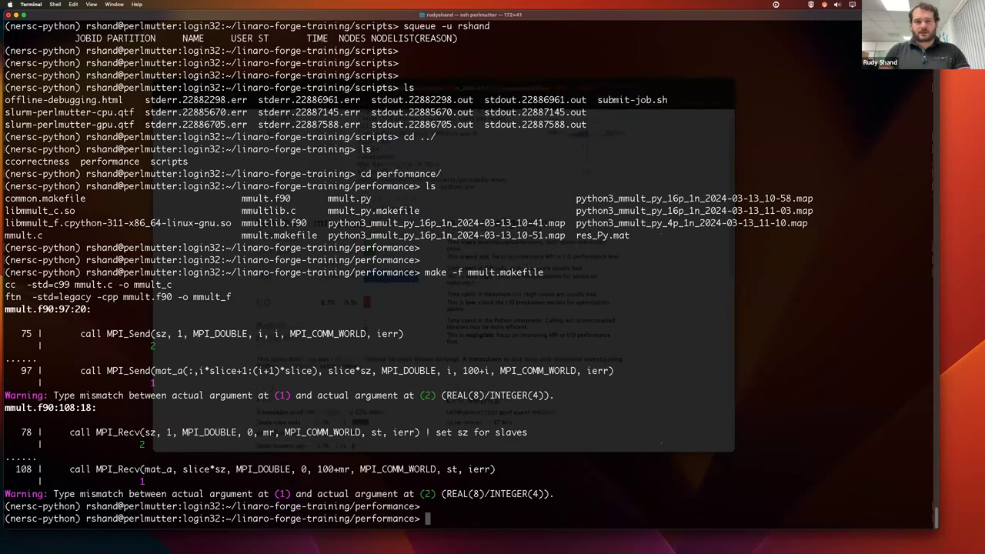
key("Return")
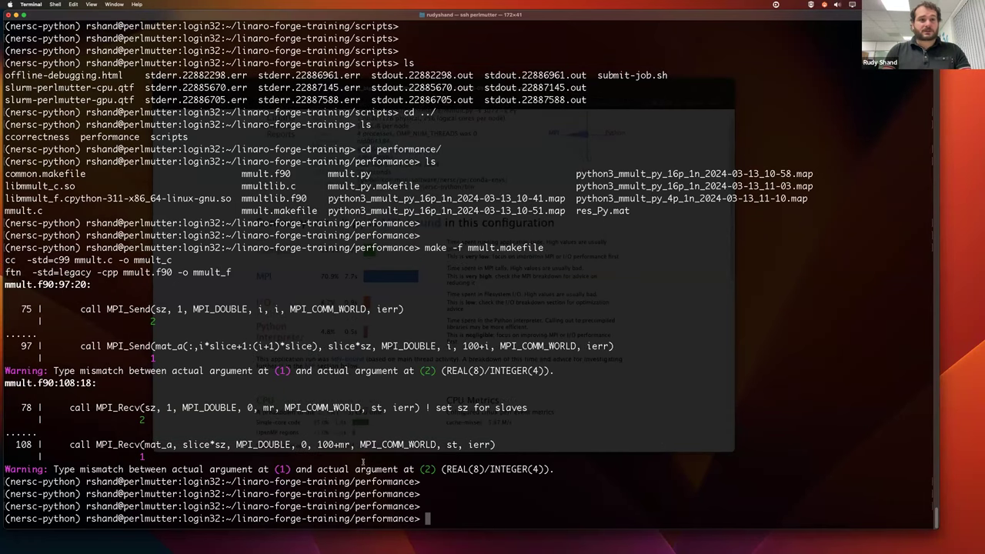
List the performance directory again and highlight the built mmult_f executable
key("Return")
type("ls")
key("Return")
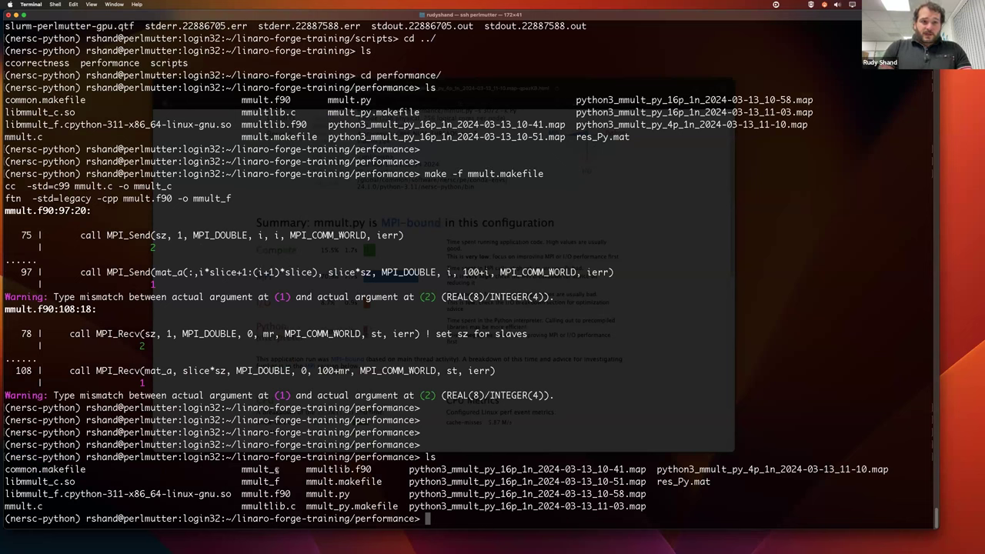
left_click_drag(241, 481, 280, 482)
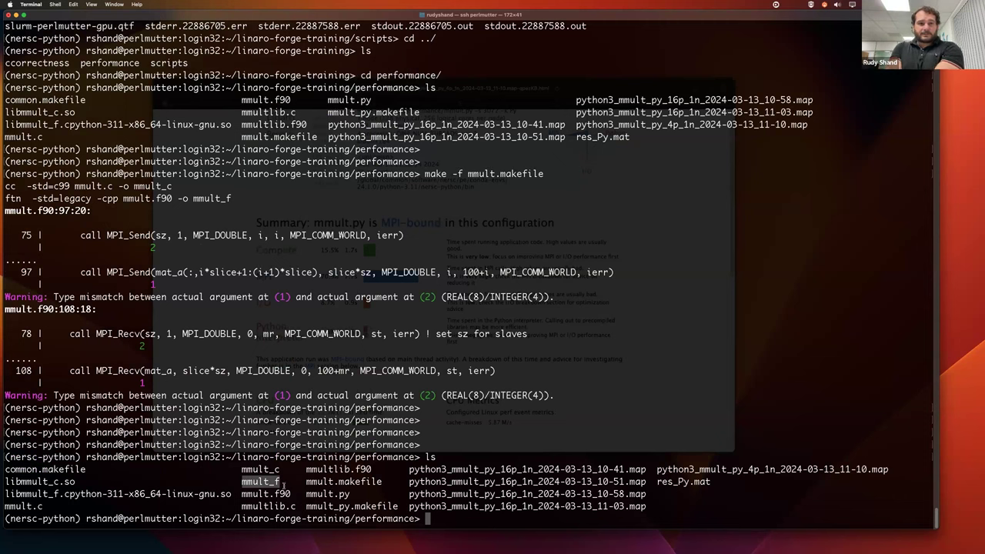
left_click(282, 485)
right_click(282, 484)
left_click(279, 482)
triple_click(278, 482)
left_click(279, 482)
double_click(278, 482)
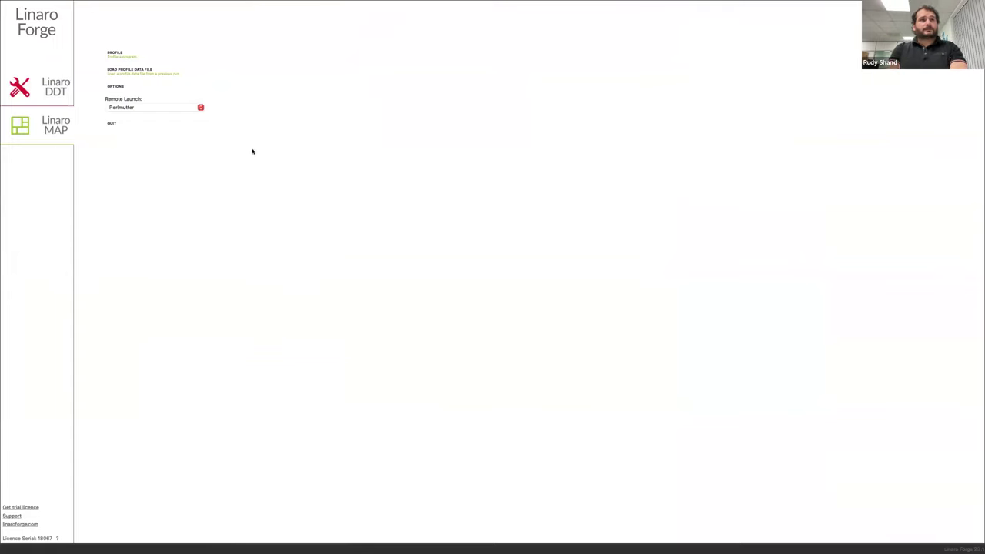
Switch to Linaro Forge and open the run settings for debugging a program with Linaro DDT
left_click(54, 89)
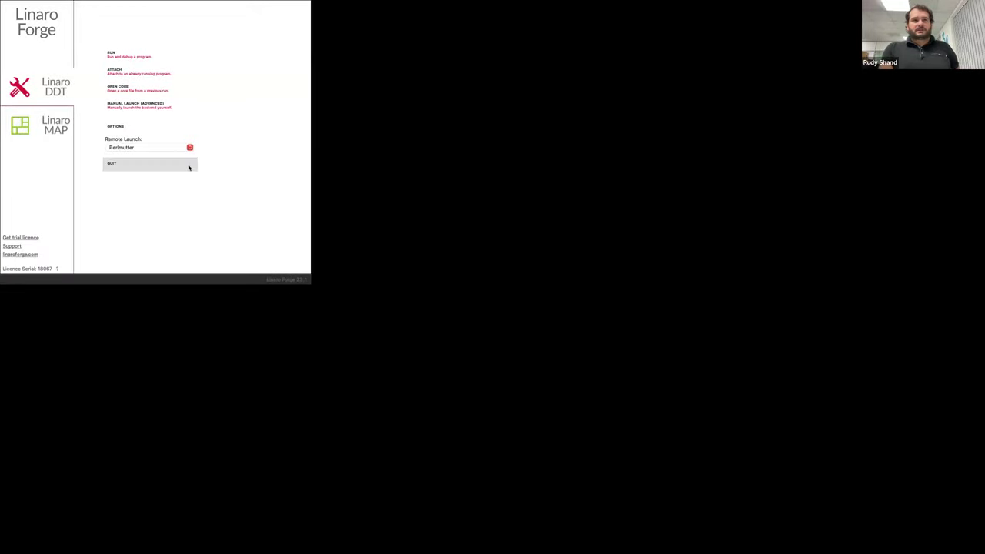
mouse_move(167, 3)
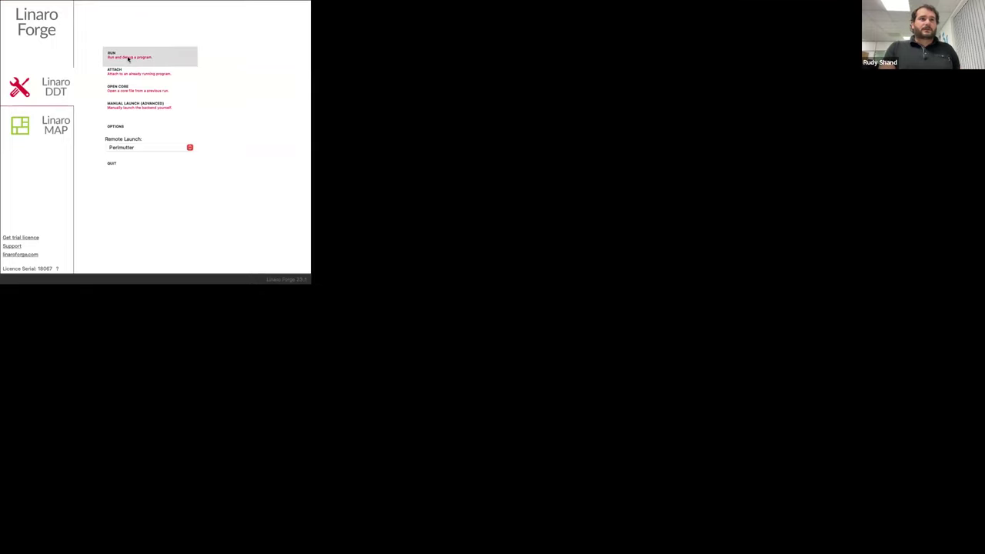
left_click(177, 60)
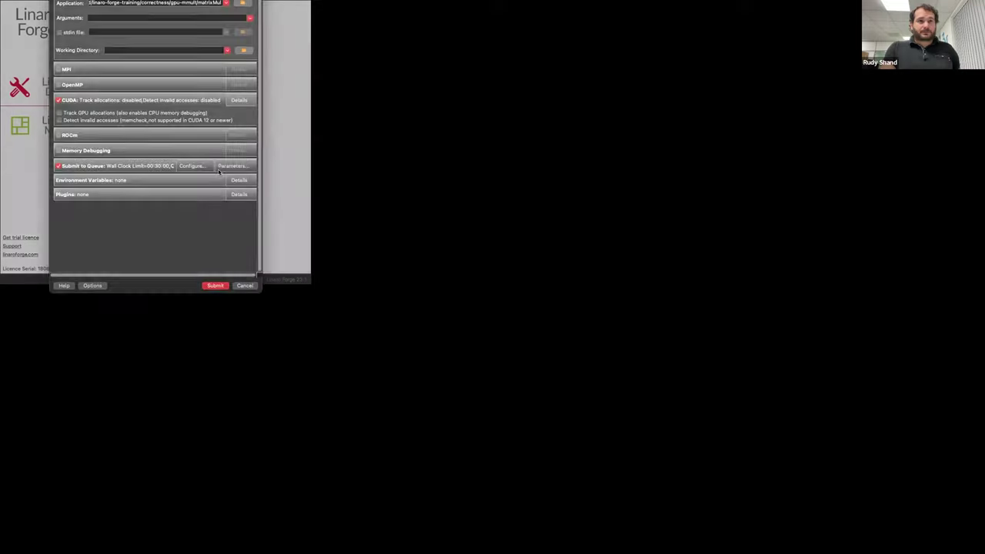
Choose mmult_f from linaro-forge-training/performance as the application and set the number of MPI processes to 4
left_click(243, 27)
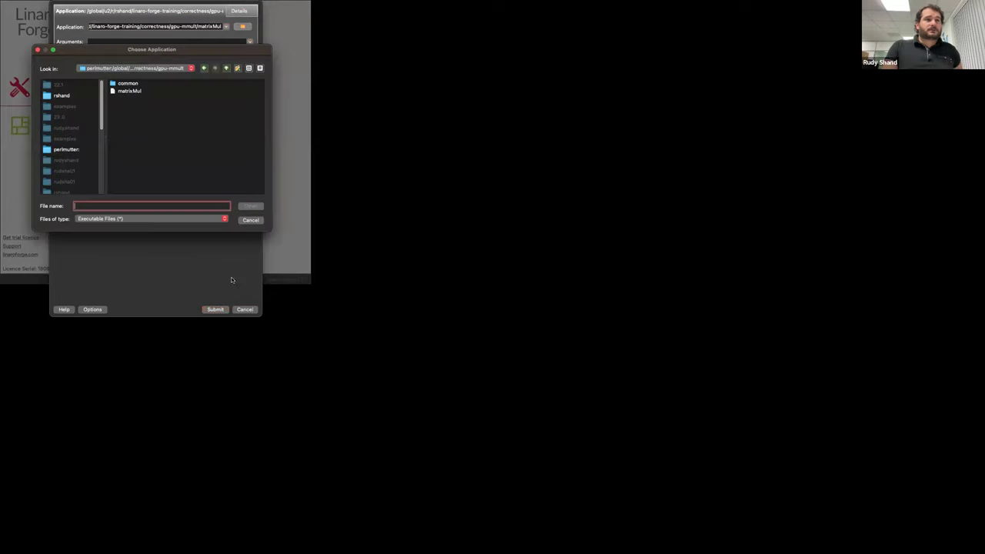
left_click(227, 69)
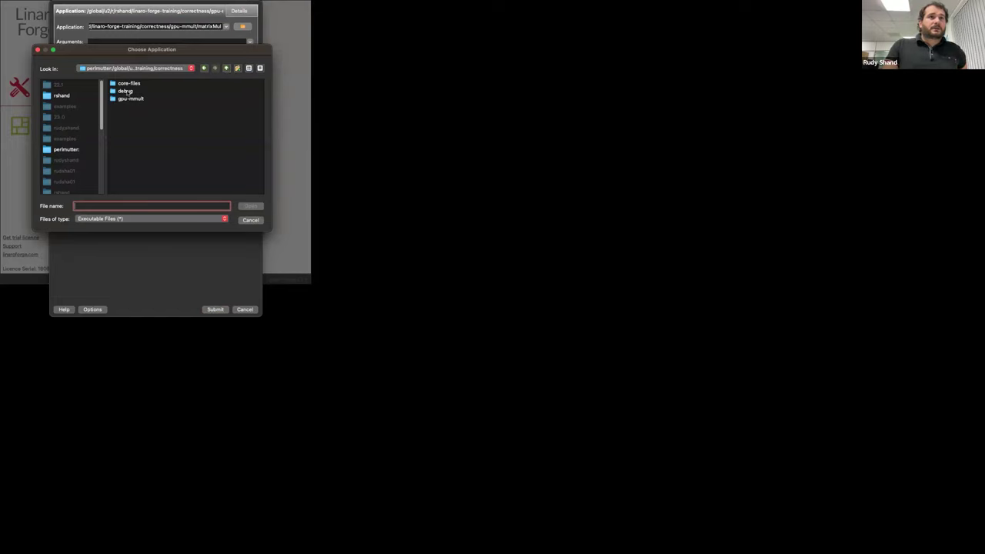
left_click(226, 68)
double_click(132, 92)
double_click(131, 107)
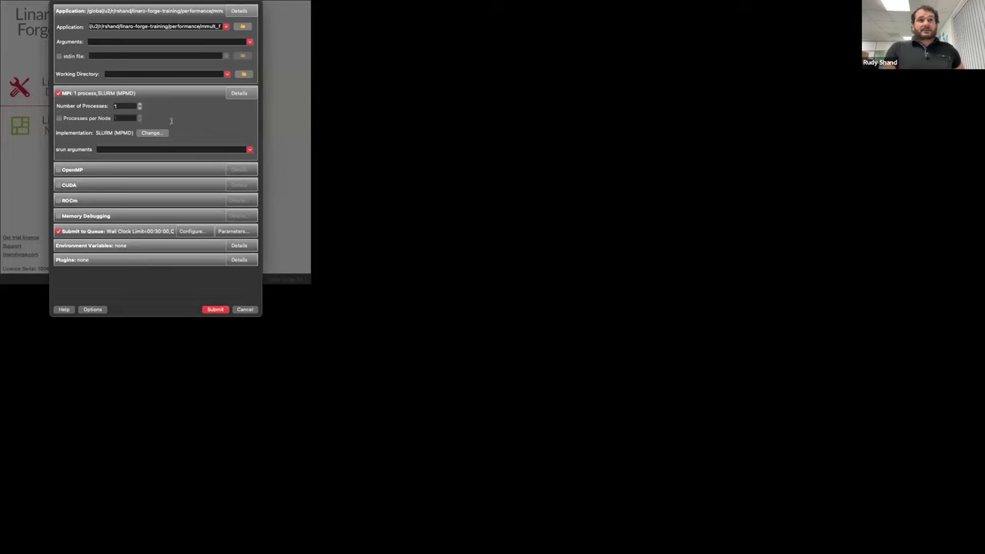
double_click(127, 106)
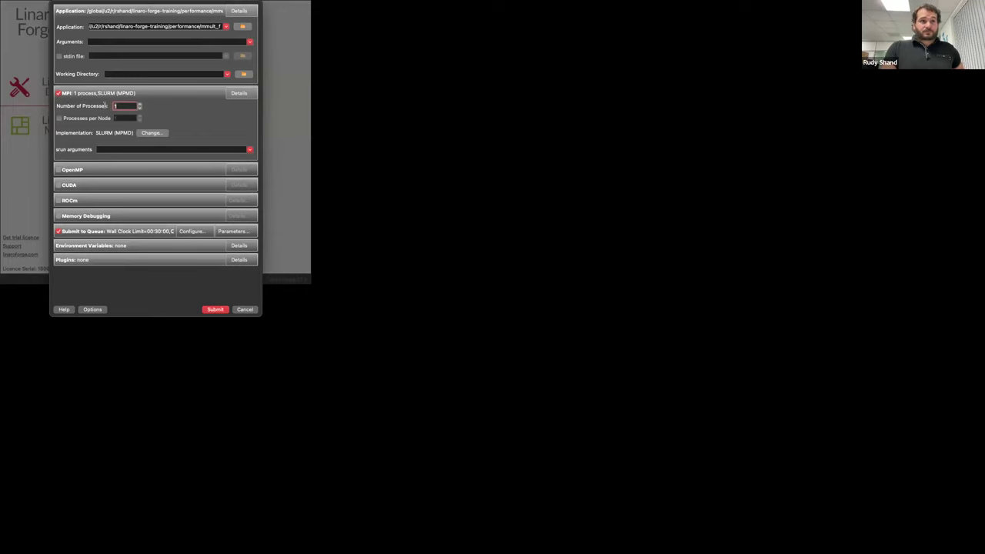
type("4")
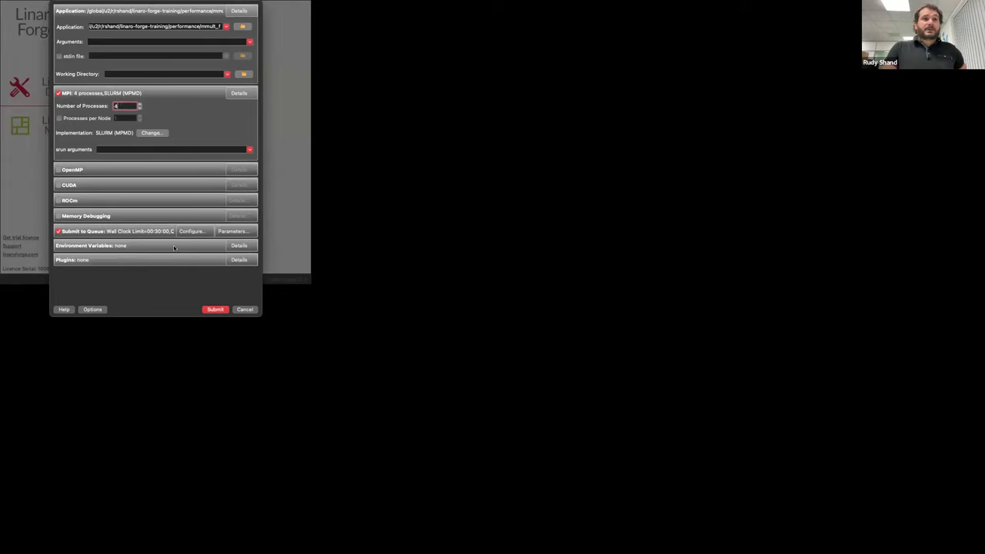
Set the job submission template file to slurm-perlmutter-cpu.qtf from the scripts directory and accept the options
left_click(200, 233)
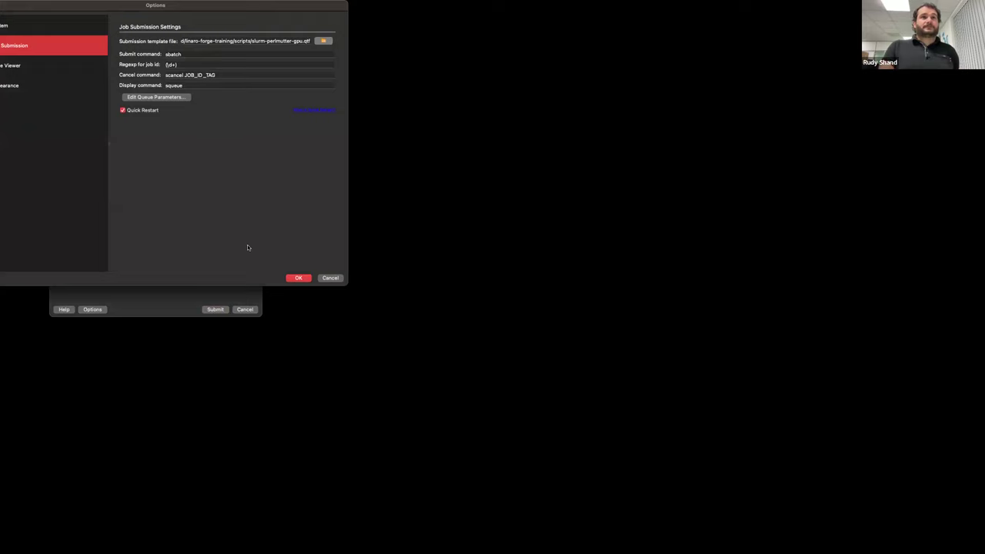
double_click(161, 82)
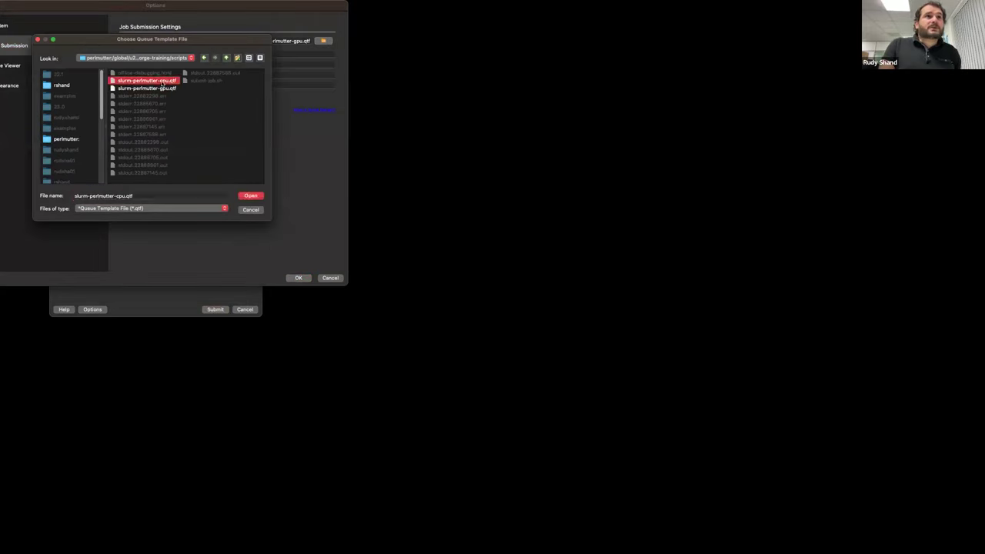
left_click(298, 278)
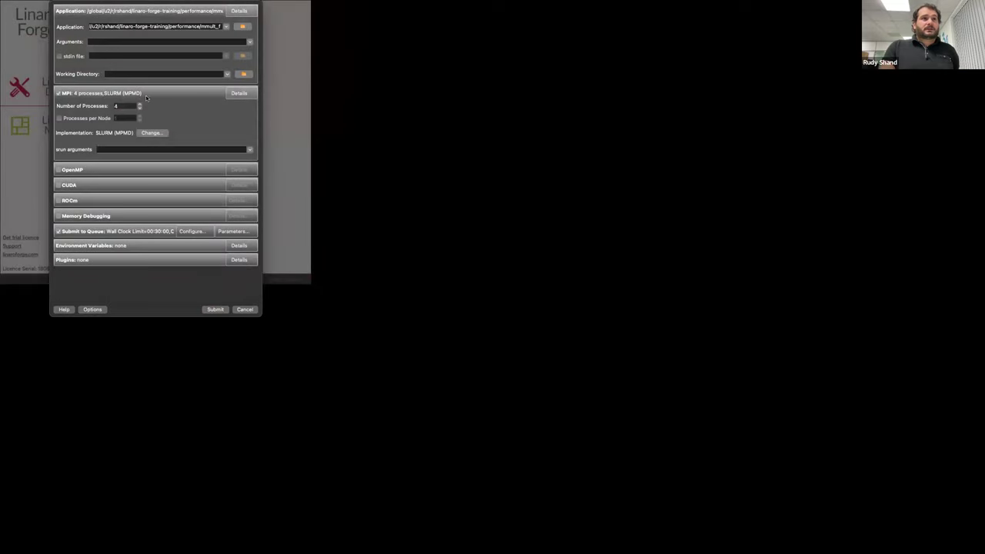